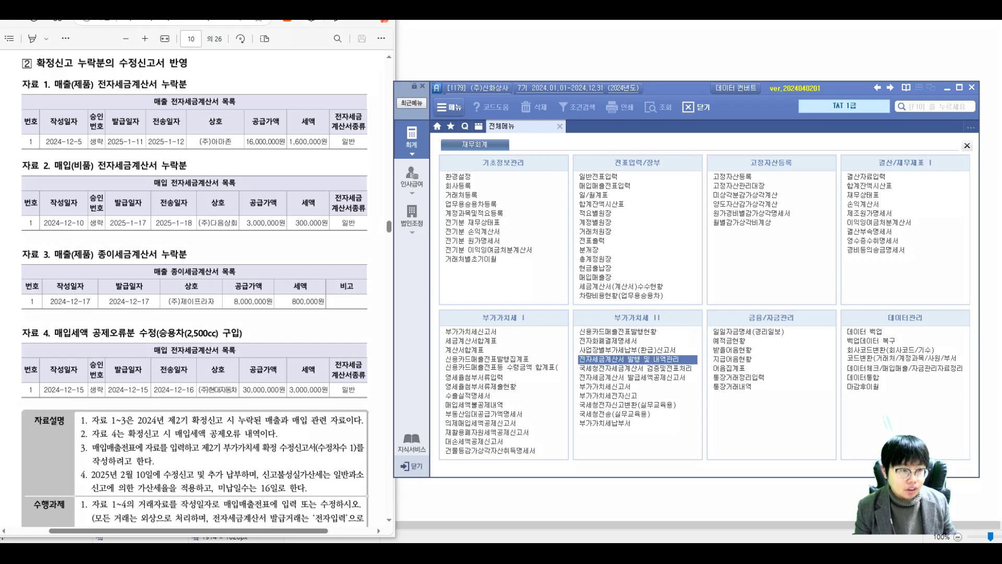
pyautogui.moveTo(94, 89); pyautogui.dragTo(90, 72)
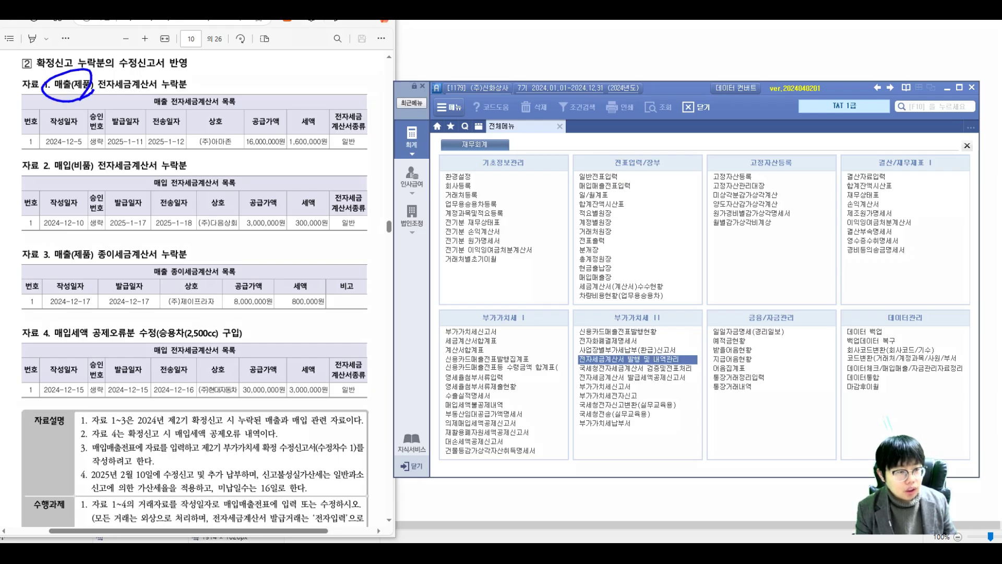
pyautogui.moveTo(98, 169); pyautogui.dragTo(95, 150)
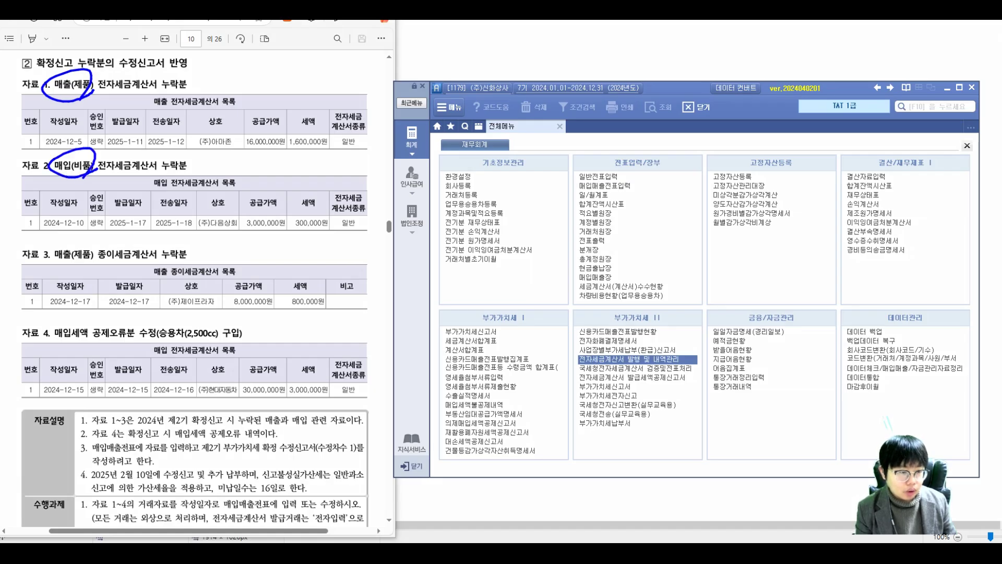
pyautogui.moveTo(95, 268)
pyautogui.mouseDown()
pyautogui.moveTo(93, 235)
pyautogui.moveTo(134, 233)
pyautogui.mouseUp()
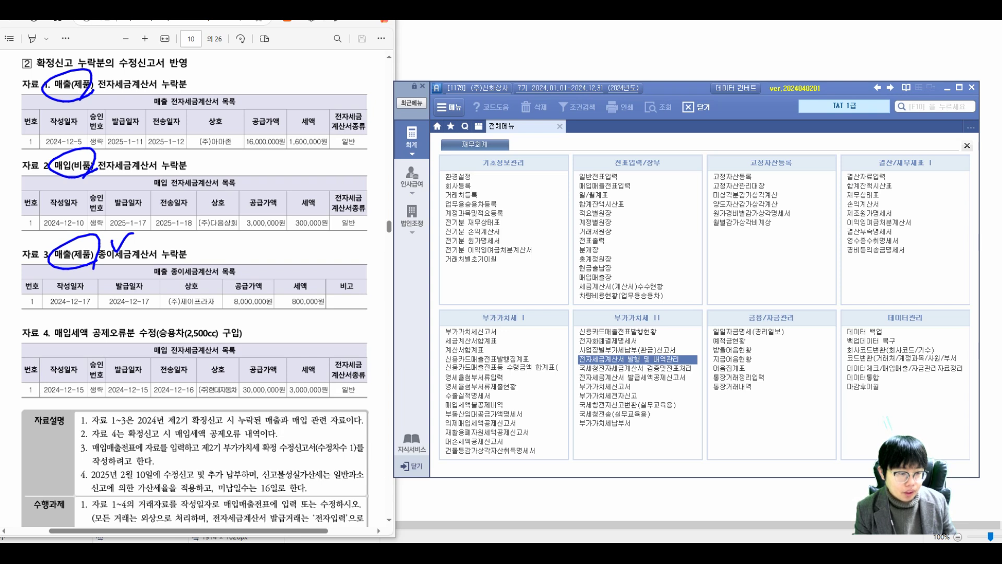
pyautogui.moveTo(157, 334)
pyautogui.mouseDown()
pyautogui.moveTo(131, 318)
pyautogui.moveTo(141, 359)
pyautogui.mouseUp()
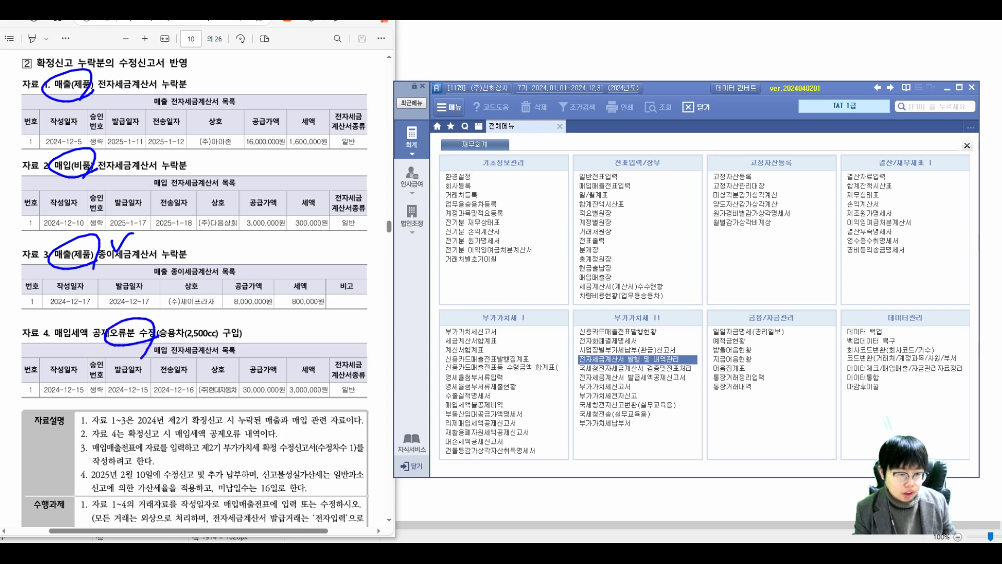
pyautogui.moveTo(201, 328)
pyautogui.mouseDown()
pyautogui.moveTo(218, 351)
pyautogui.moveTo(261, 336)
pyautogui.moveTo(287, 339)
pyautogui.moveTo(289, 351)
pyautogui.moveTo(330, 350)
pyautogui.moveTo(357, 336)
pyautogui.moveTo(194, 329)
pyautogui.mouseUp()
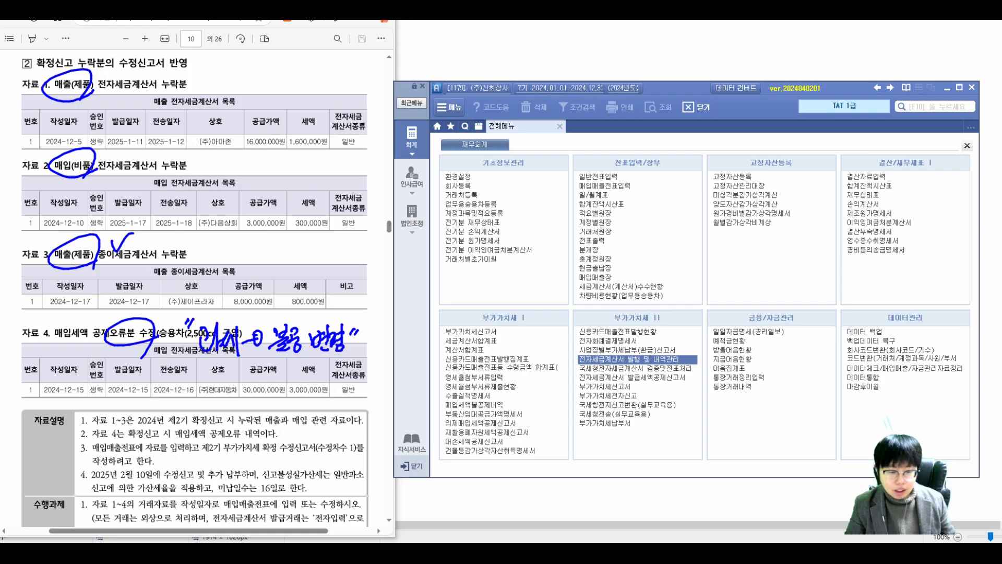
pyautogui.moveTo(109, 420); pyautogui.dragTo(132, 420)
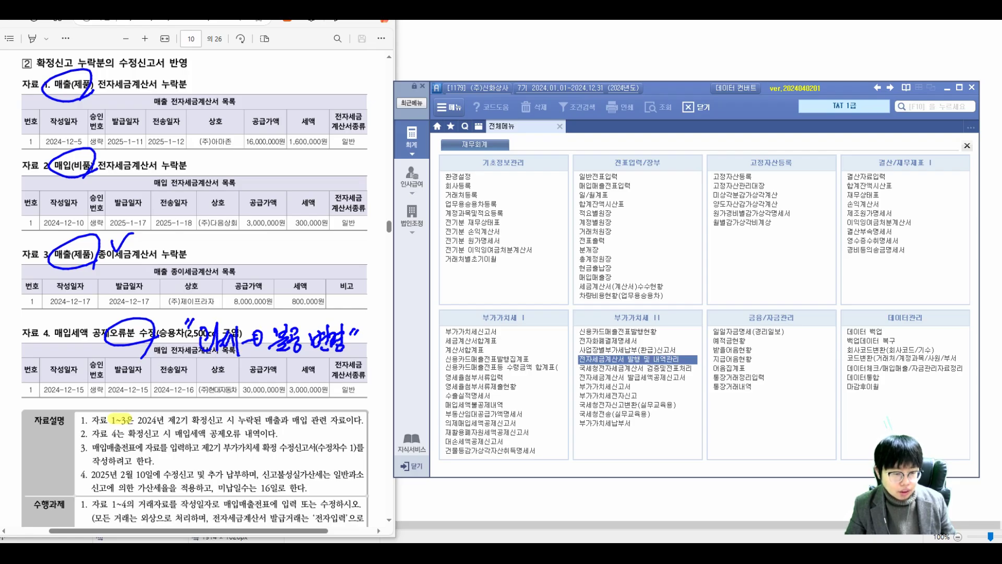
pyautogui.moveTo(109, 433); pyautogui.dragTo(131, 434)
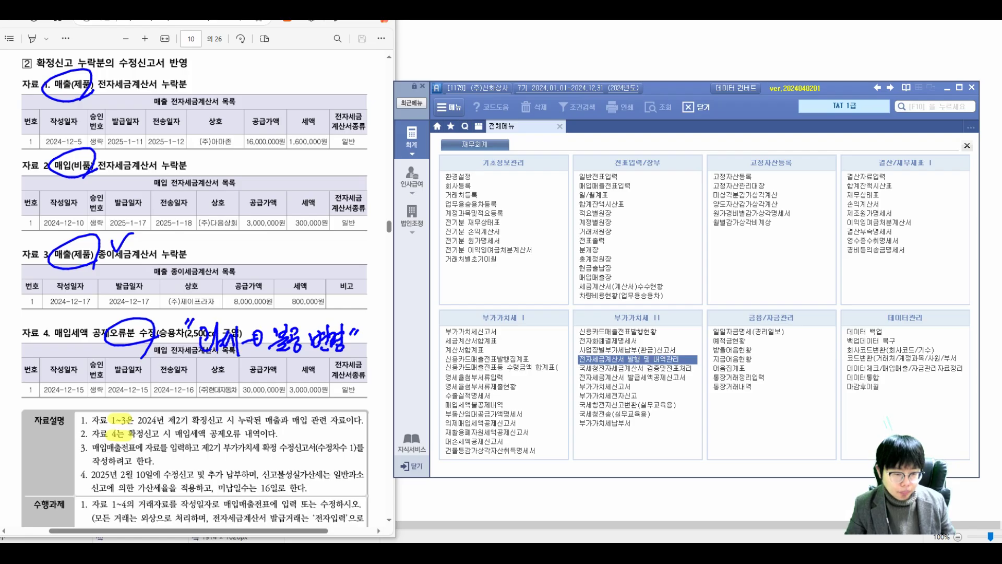
pyautogui.moveTo(282, 447); pyautogui.dragTo(362, 448)
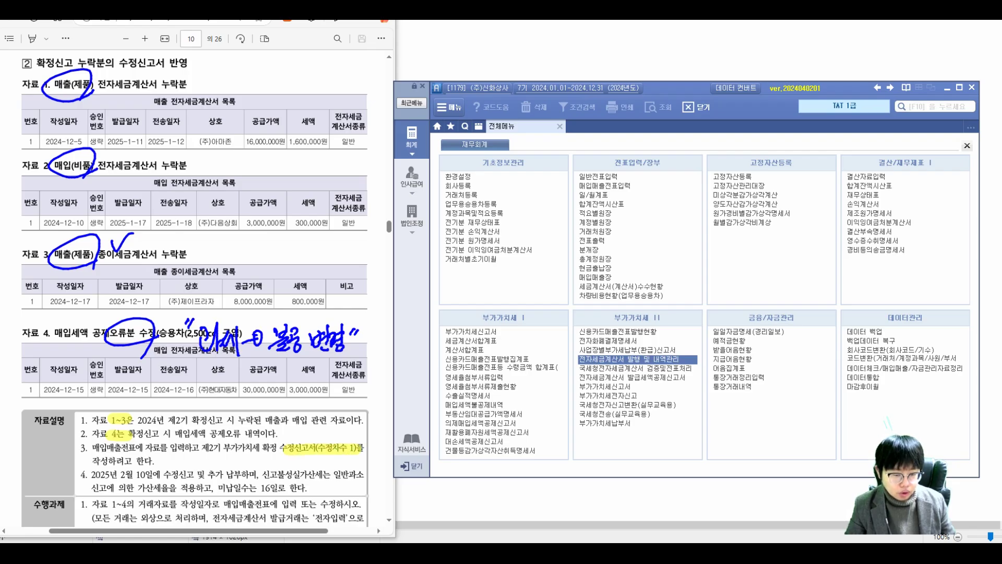
pyautogui.moveTo(90, 461); pyautogui.dragTo(140, 461)
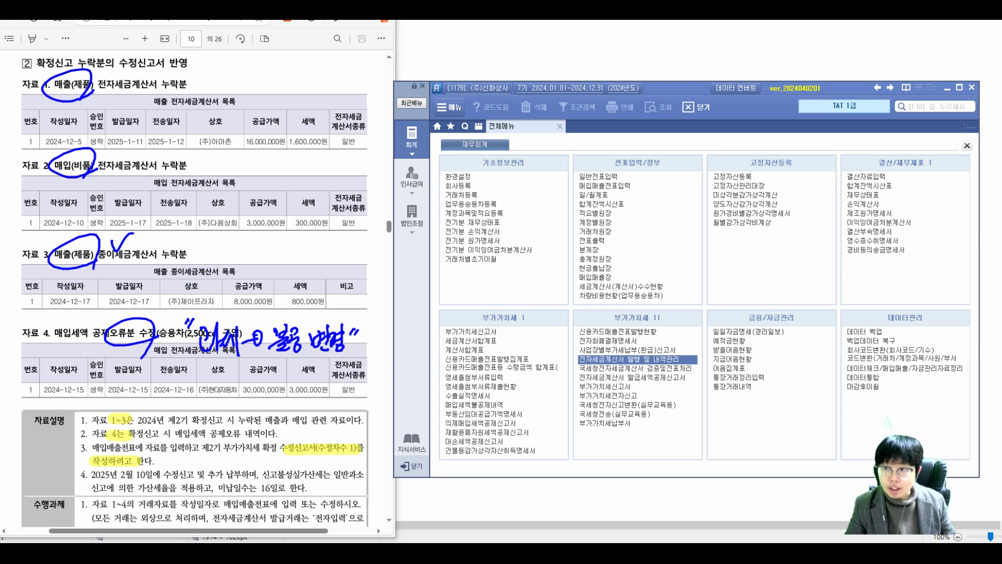
pyautogui.moveTo(161, 46); pyautogui.dragTo(177, 62)
pyautogui.moveTo(172, 67)
pyautogui.mouseDown()
pyautogui.moveTo(180, 75)
pyautogui.moveTo(189, 64)
pyautogui.mouseUp()
pyautogui.moveTo(196, 54); pyautogui.dragTo(201, 68)
pyautogui.moveTo(204, 56); pyautogui.dragTo(208, 62)
pyautogui.moveTo(213, 51)
pyautogui.mouseDown()
pyautogui.moveTo(214, 63)
pyautogui.moveTo(220, 53)
pyautogui.moveTo(244, 73)
pyautogui.moveTo(289, 53)
pyautogui.moveTo(300, 68)
pyautogui.moveTo(345, 54)
pyautogui.moveTo(345, 64)
pyautogui.mouseUp()
pyautogui.moveTo(349, 54); pyautogui.dragTo(348, 62)
pyautogui.moveTo(145, 40); pyautogui.dragTo(151, 52)
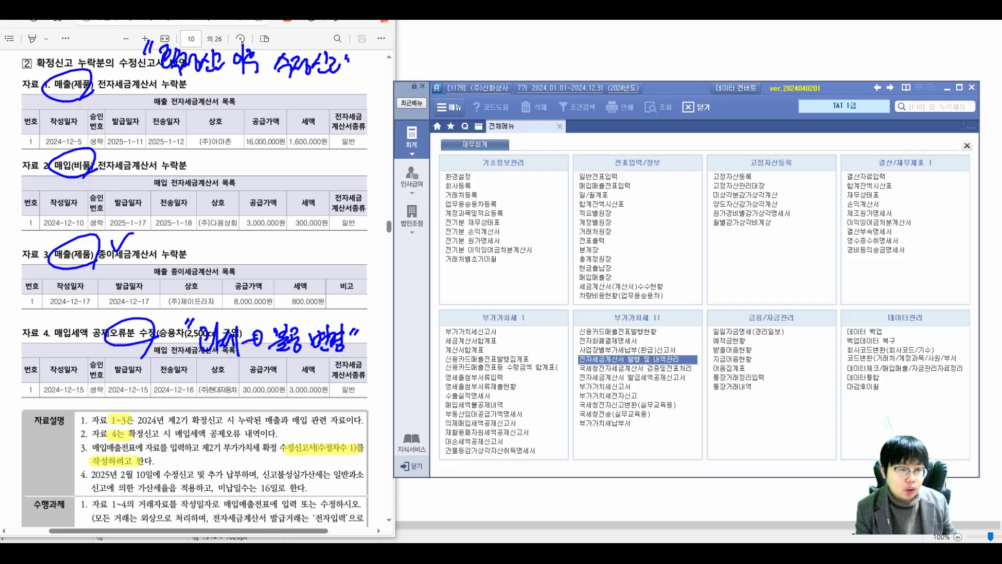
pyautogui.moveTo(129, 126); pyautogui.dragTo(149, 116)
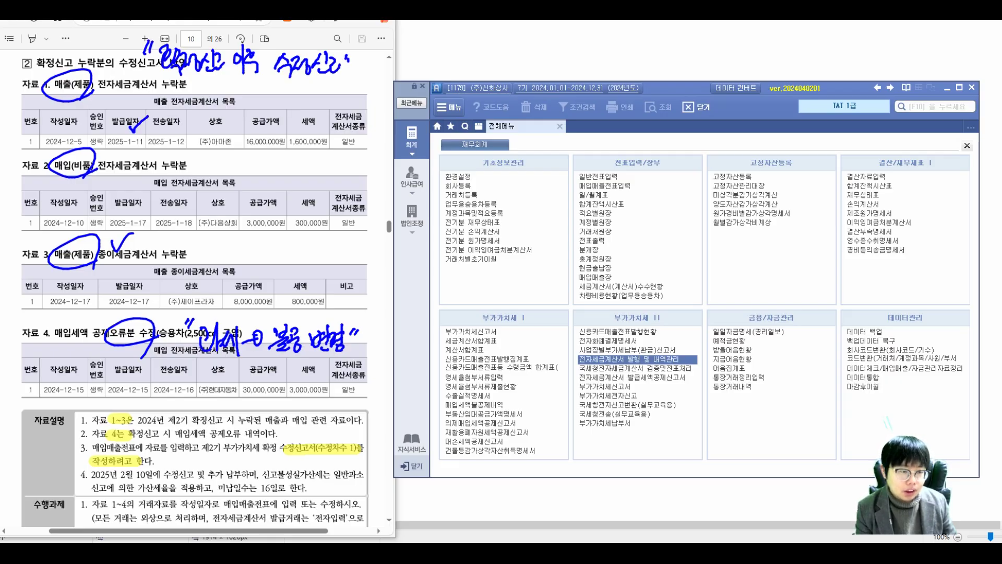
pyautogui.moveTo(178, 204); pyautogui.dragTo(197, 198)
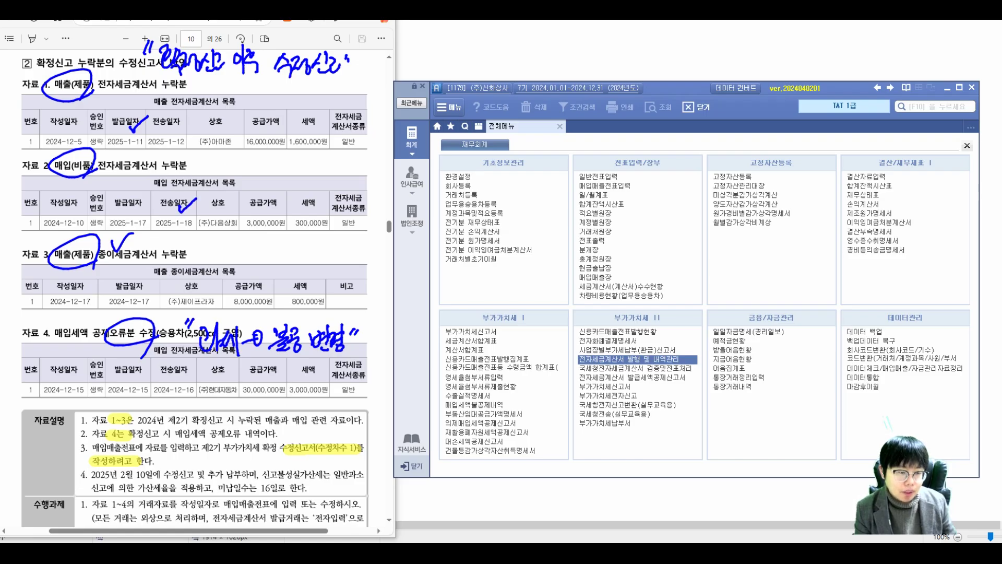
pyautogui.moveTo(89, 283); pyautogui.dragTo(108, 275)
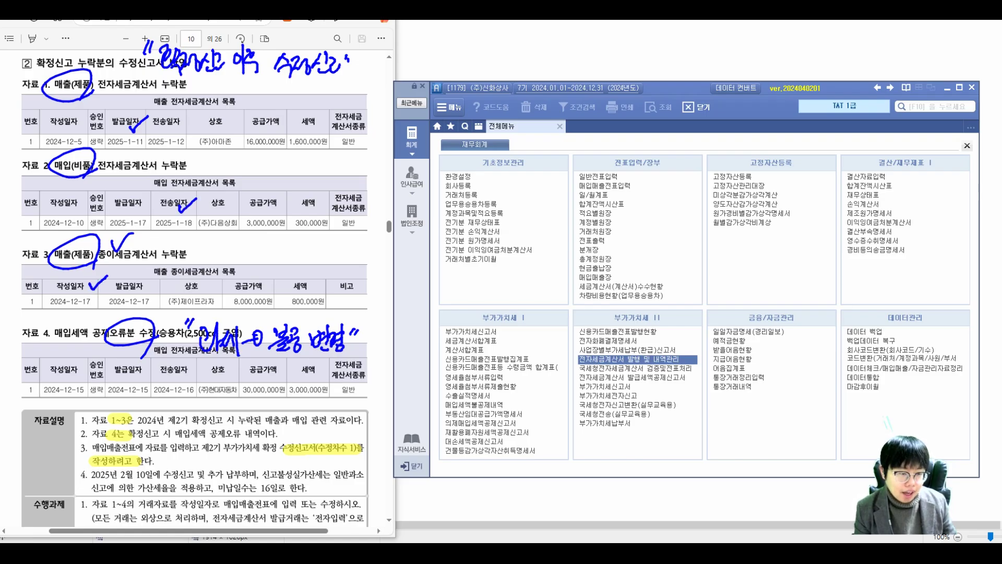
pyautogui.moveTo(150, 372); pyautogui.dragTo(164, 365)
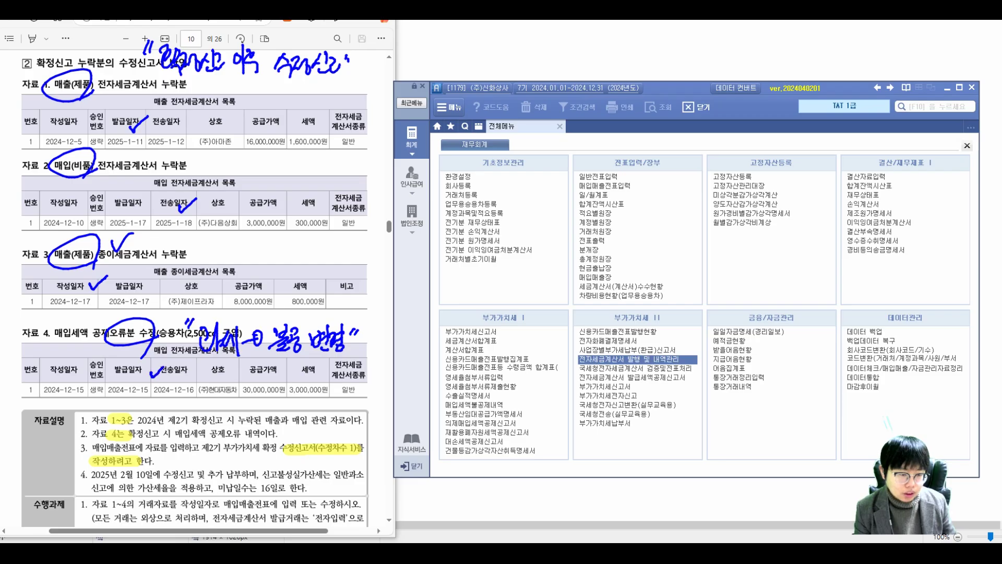
pyautogui.moveTo(219, 82)
pyautogui.mouseDown()
pyautogui.moveTo(209, 99)
pyautogui.moveTo(226, 106)
pyautogui.moveTo(266, 96)
pyautogui.mouseUp()
pyautogui.moveTo(277, 82)
pyautogui.mouseDown()
pyautogui.moveTo(269, 105)
pyautogui.moveTo(295, 103)
pyautogui.mouseUp()
pyautogui.moveTo(299, 78); pyautogui.dragTo(293, 111)
pyautogui.moveTo(214, 79); pyautogui.dragTo(203, 116)
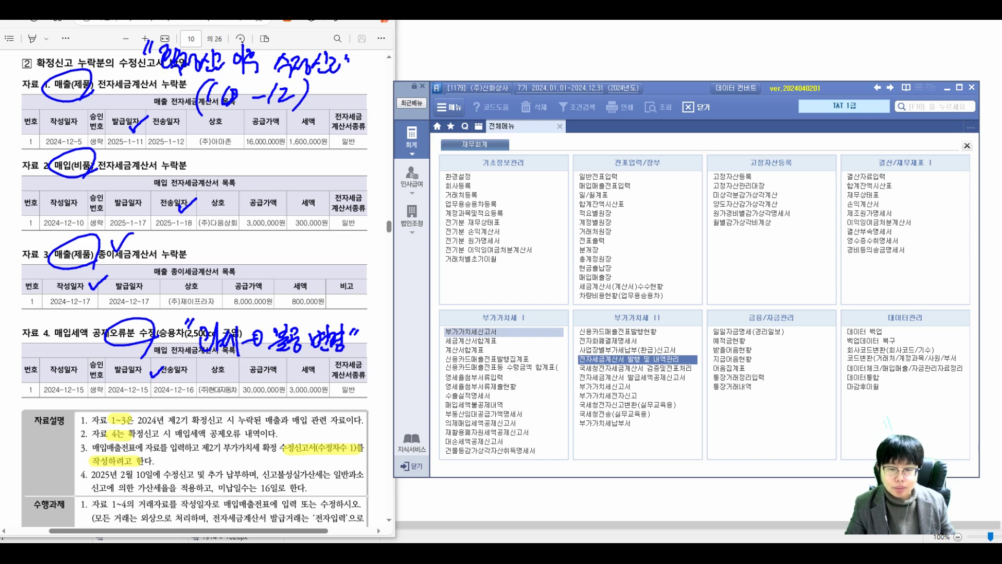
# Open the VAT return (부가가치세신고서) for October 1 to December 31, 2024 and load the saved regular filing (1.정기신고) data.
pyautogui.click(470, 331)
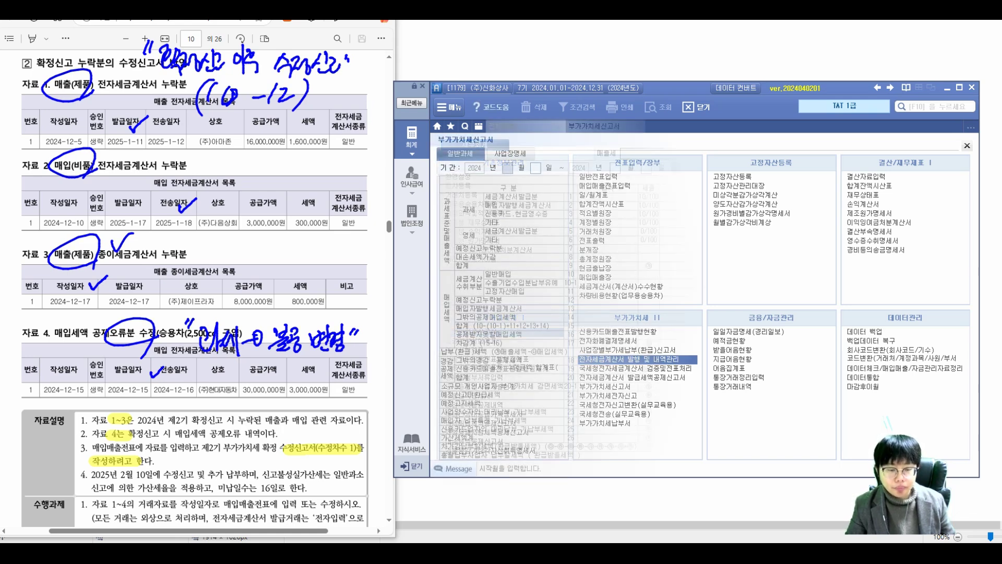
pyautogui.write('10')
pyautogui.press('Return')
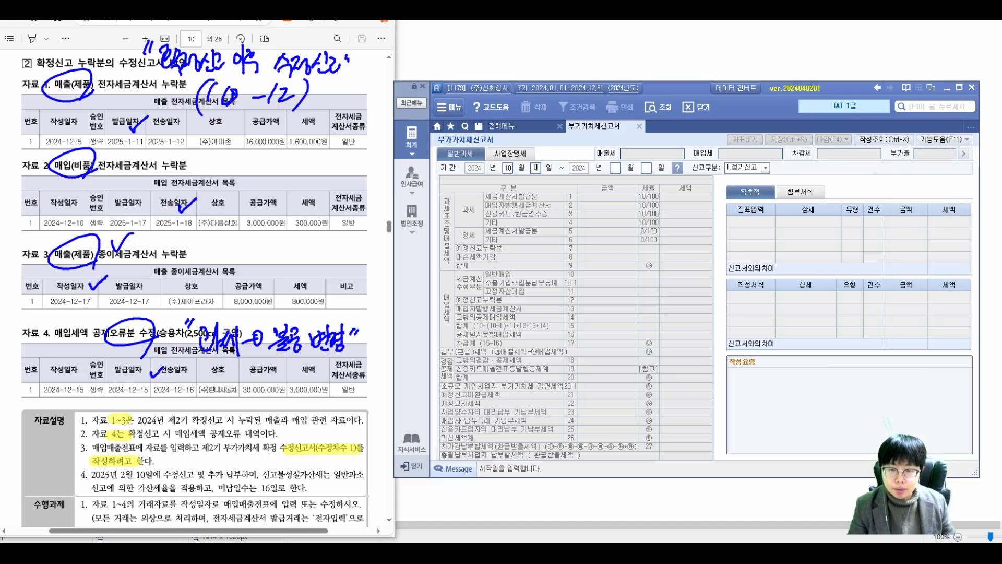
pyautogui.write('12')
pyautogui.press('Return')
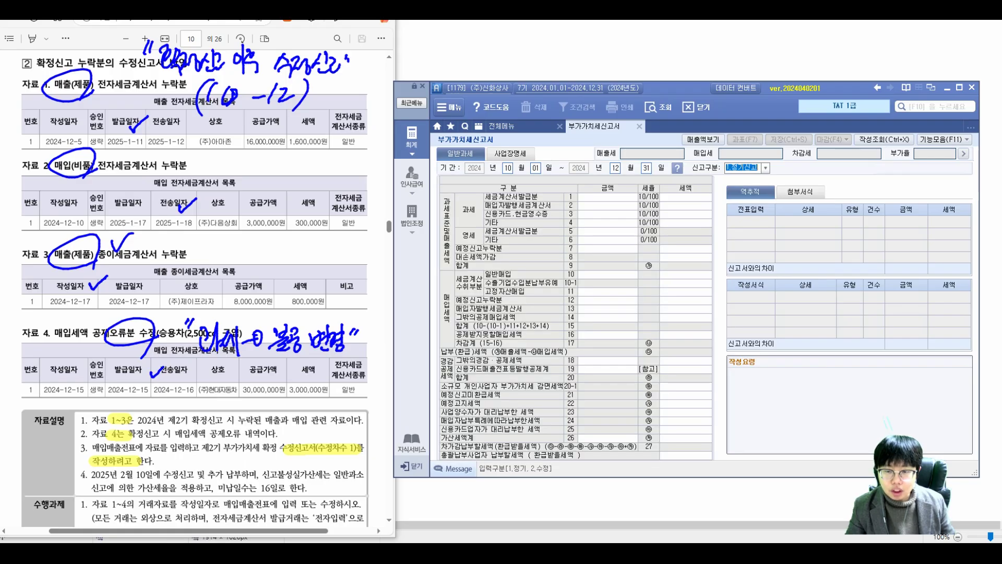
pyautogui.press('Return')
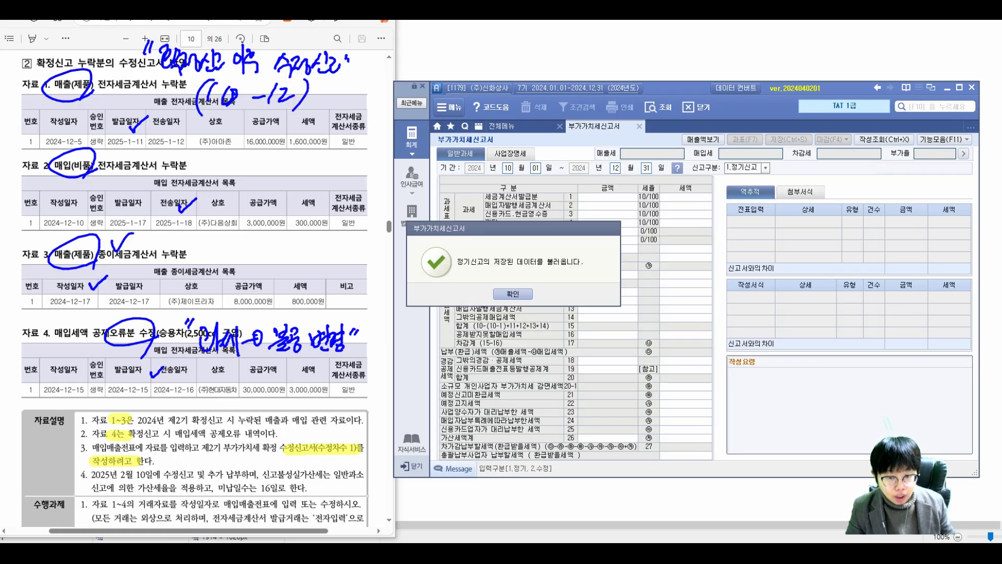
pyautogui.press('Return')
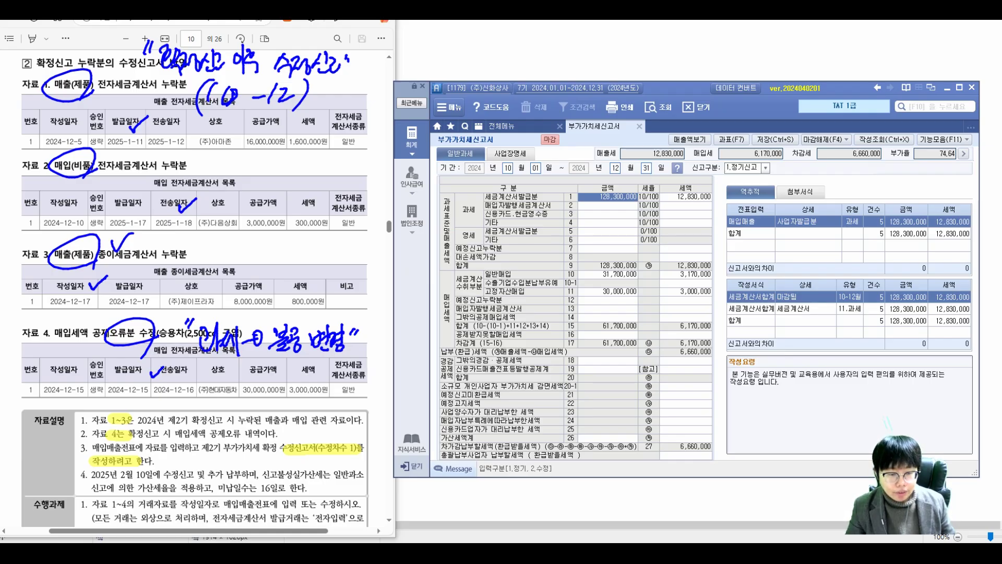
# Switch the filing type to amended return (2.수정신고) and set the revision number (수정차수) to 1.
pyautogui.click(765, 168)
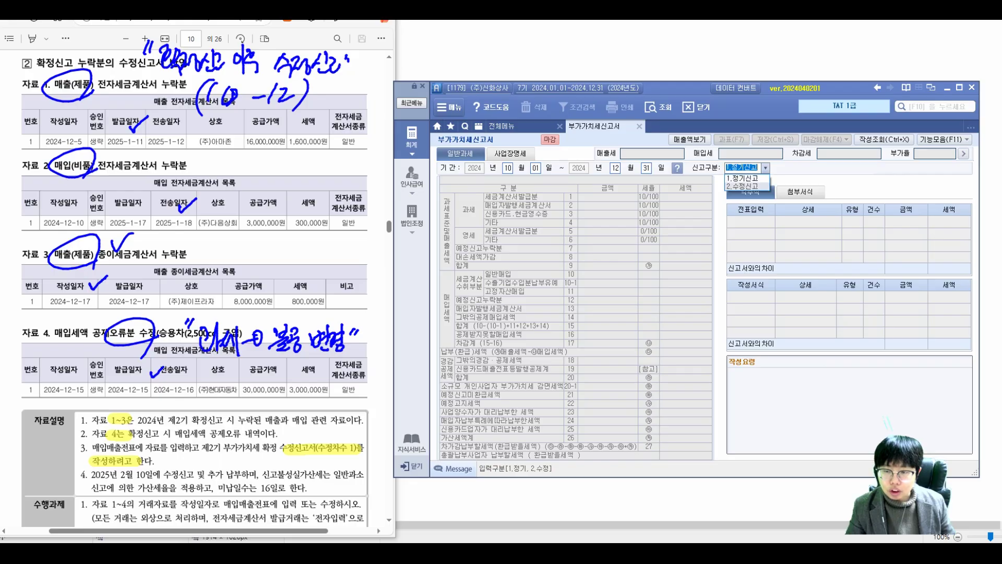
pyautogui.click(742, 186)
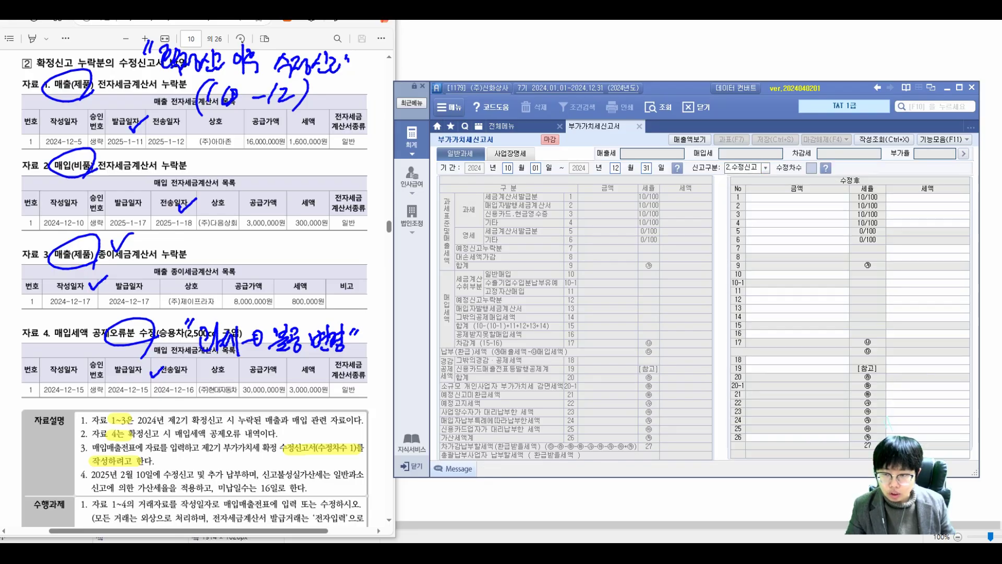
pyautogui.write('1')
pyautogui.press('Return')
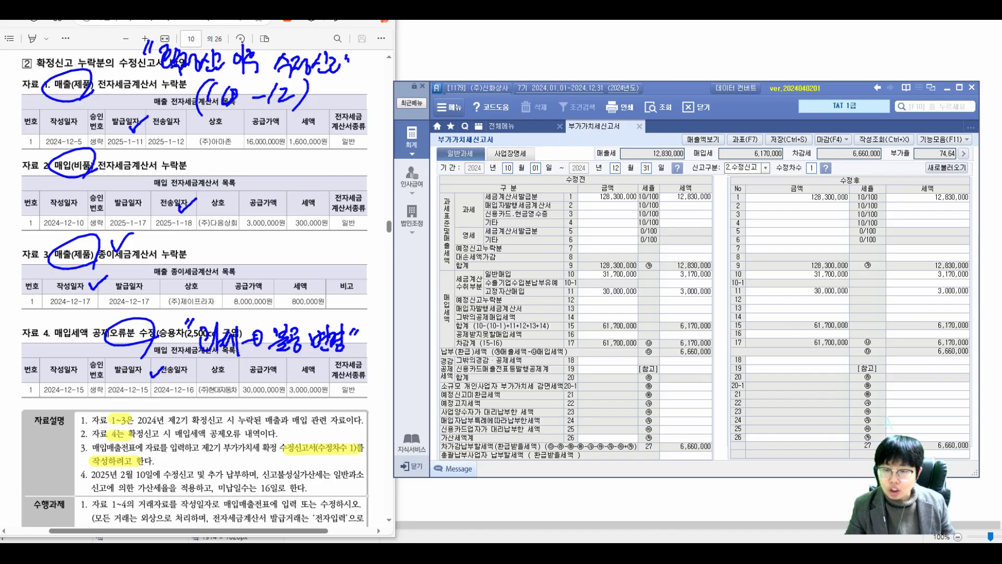
pyautogui.moveTo(563, 235); pyautogui.dragTo(538, 249)
pyautogui.moveTo(563, 219); pyautogui.dragTo(564, 265)
pyautogui.moveTo(564, 239); pyautogui.dragTo(575, 258)
pyautogui.moveTo(588, 238)
pyautogui.mouseDown()
pyautogui.moveTo(605, 233)
pyautogui.moveTo(604, 246)
pyautogui.mouseUp()
pyautogui.moveTo(595, 249); pyautogui.dragTo(596, 259)
pyautogui.moveTo(596, 252)
pyautogui.mouseDown()
pyautogui.moveTo(604, 259)
pyautogui.moveTo(610, 244)
pyautogui.mouseUp()
pyautogui.moveTo(610, 240)
pyautogui.mouseDown()
pyautogui.moveTo(620, 243)
pyautogui.moveTo(618, 300)
pyautogui.mouseUp()
pyautogui.moveTo(509, 253); pyautogui.dragTo(515, 252)
pyautogui.moveTo(512, 259); pyautogui.dragTo(525, 259)
pyautogui.moveTo(627, 217)
pyautogui.mouseDown()
pyautogui.moveTo(527, 245)
pyautogui.moveTo(538, 274)
pyautogui.mouseUp()
pyautogui.moveTo(750, 269); pyautogui.dragTo(765, 267)
pyautogui.moveTo(751, 276)
pyautogui.mouseDown()
pyautogui.moveTo(812, 259)
pyautogui.moveTo(818, 269)
pyautogui.mouseUp()
pyautogui.click(782, 272)
pyautogui.moveTo(808, 272)
pyautogui.mouseDown()
pyautogui.moveTo(802, 321)
pyautogui.moveTo(826, 276)
pyautogui.mouseUp()
pyautogui.moveTo(827, 268)
pyautogui.mouseDown()
pyautogui.moveTo(836, 284)
pyautogui.moveTo(844, 277)
pyautogui.mouseUp()
pyautogui.moveTo(848, 258); pyautogui.dragTo(849, 286)
pyautogui.moveTo(855, 261); pyautogui.dragTo(868, 276)
pyautogui.moveTo(871, 277); pyautogui.dragTo(868, 299)
pyautogui.moveTo(743, 325)
pyautogui.mouseDown()
pyautogui.moveTo(754, 328)
pyautogui.moveTo(751, 342)
pyautogui.mouseUp()
pyautogui.moveTo(771, 316)
pyautogui.mouseDown()
pyautogui.moveTo(770, 359)
pyautogui.moveTo(785, 339)
pyautogui.moveTo(804, 342)
pyautogui.mouseUp()
pyautogui.moveTo(807, 322); pyautogui.dragTo(812, 360)
pyautogui.moveTo(827, 341); pyautogui.dragTo(847, 339)
pyautogui.moveTo(839, 324)
pyautogui.mouseDown()
pyautogui.moveTo(839, 349)
pyautogui.moveTo(871, 331)
pyautogui.mouseUp()
pyautogui.moveTo(862, 334)
pyautogui.mouseDown()
pyautogui.moveTo(861, 353)
pyautogui.moveTo(879, 345)
pyautogui.mouseUp()
pyautogui.moveTo(882, 326)
pyautogui.mouseDown()
pyautogui.moveTo(887, 346)
pyautogui.moveTo(898, 342)
pyautogui.mouseUp()
pyautogui.moveTo(892, 324)
pyautogui.mouseDown()
pyautogui.moveTo(900, 344)
pyautogui.moveTo(907, 330)
pyautogui.moveTo(920, 339)
pyautogui.moveTo(906, 395)
pyautogui.mouseUp()
pyautogui.moveTo(718, 347); pyautogui.dragTo(728, 348)
pyautogui.moveTo(730, 365)
pyautogui.mouseDown()
pyautogui.moveTo(788, 364)
pyautogui.moveTo(932, 307)
pyautogui.moveTo(718, 319)
pyautogui.moveTo(734, 372)
pyautogui.moveTo(732, 339)
pyautogui.mouseUp()
pyautogui.moveTo(722, 347); pyautogui.dragTo(734, 346)
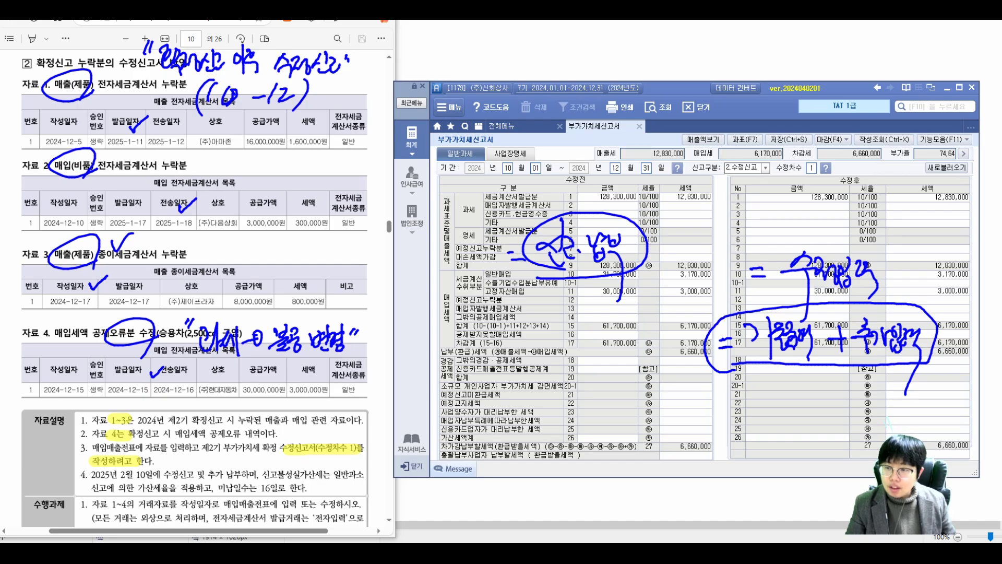
pyautogui.press('Escape')
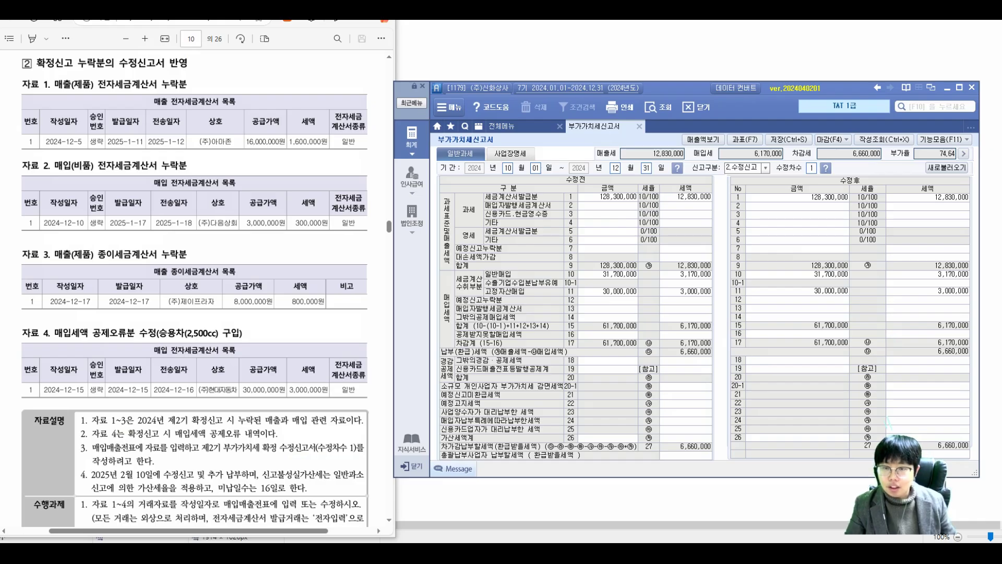
# Read the task instructions on entering or correcting materials 1 to 4 and on how the transactions are settled.
pyautogui.scroll(-2, 194, 287)
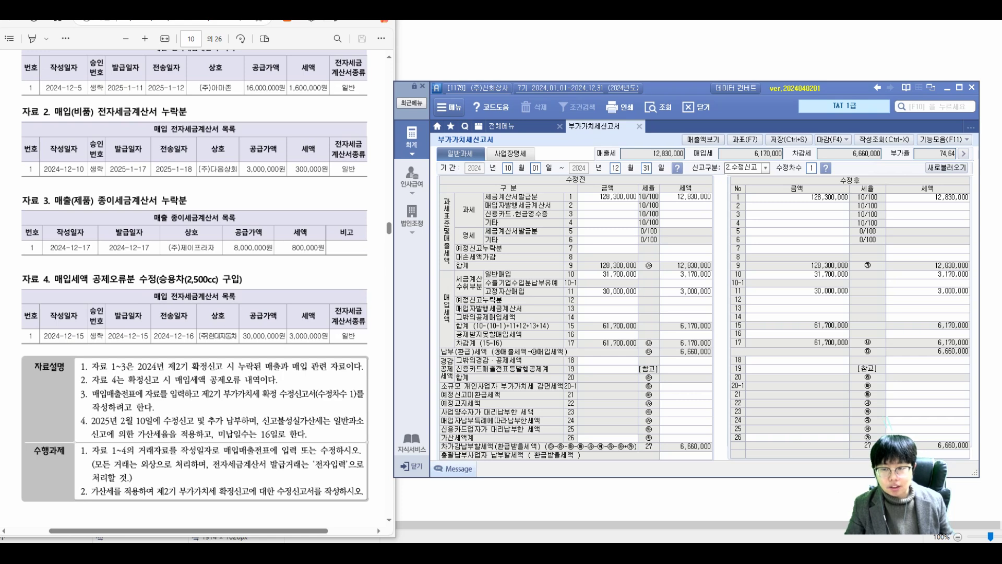
pyautogui.click(796, 197)
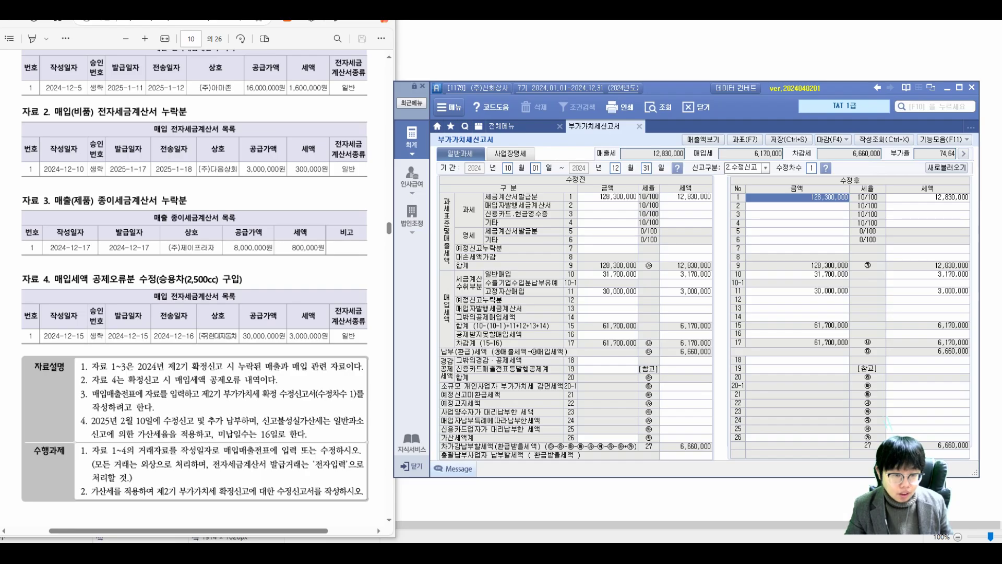
pyautogui.moveTo(92, 450); pyautogui.dragTo(360, 451)
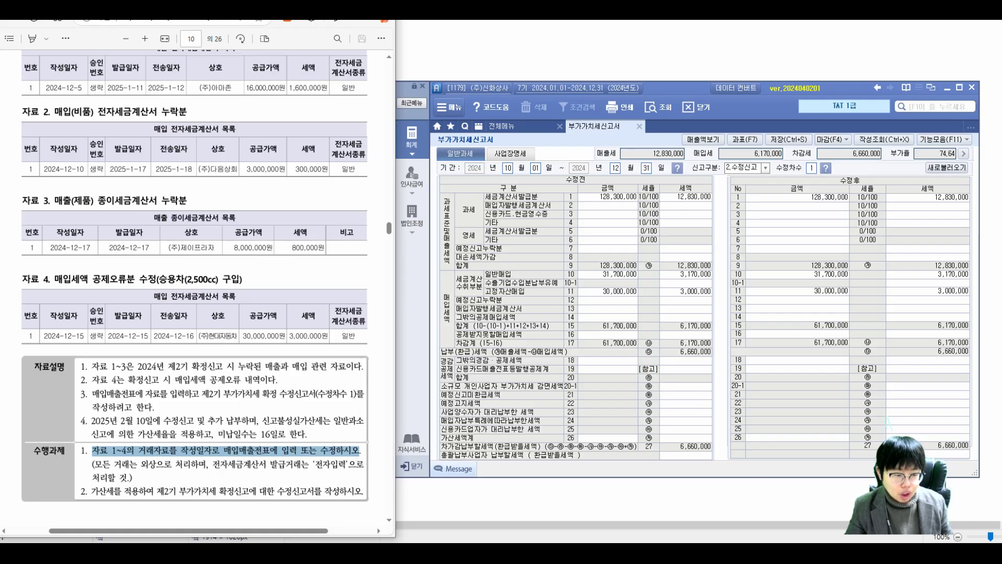
pyautogui.moveTo(113, 466); pyautogui.dragTo(192, 466)
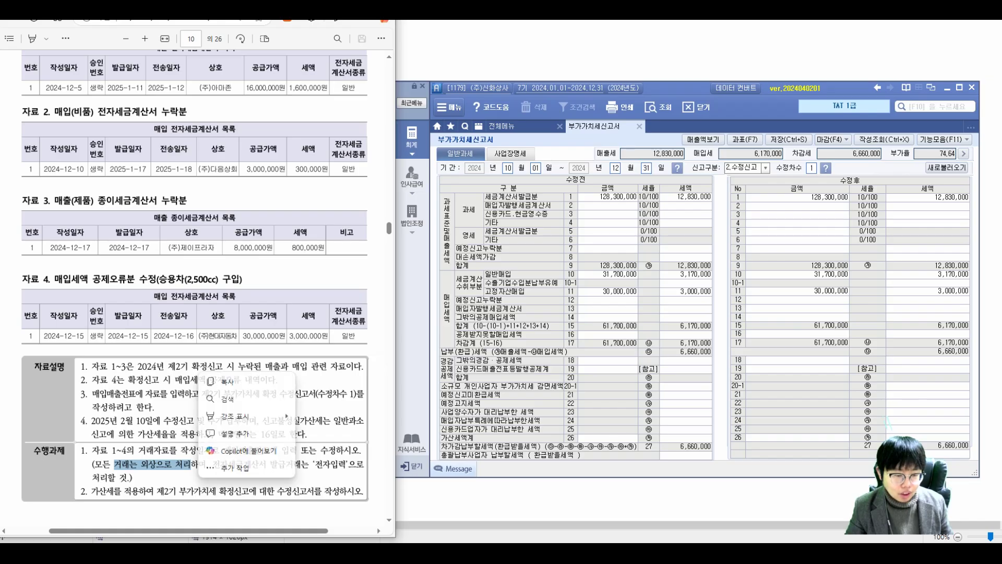
pyautogui.scroll(1, 191, 465)
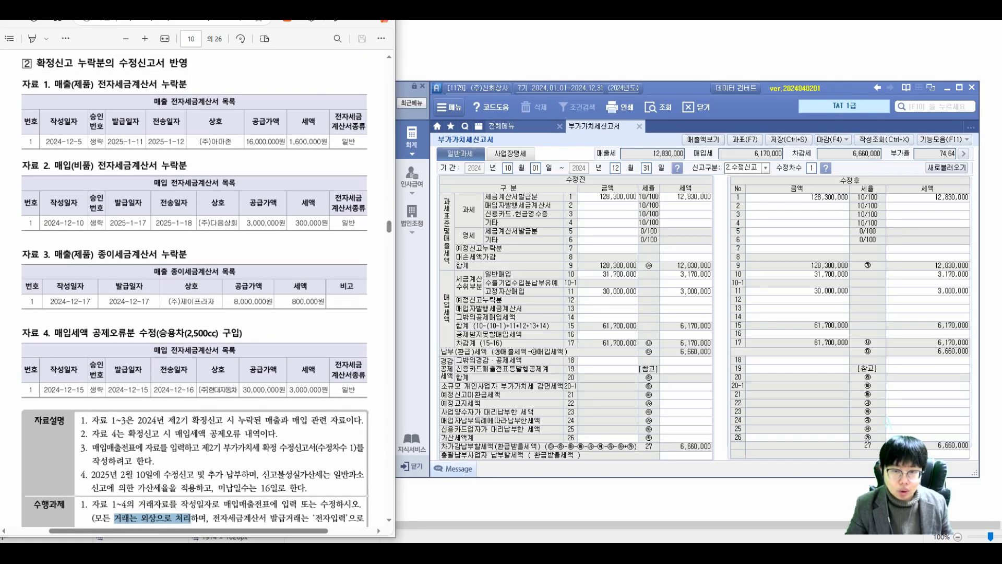
# Open purchase/sales voucher entry (매입매출전표입력) and start a taxable sales entry, type 11 (과세), dated December 5, 2024.
pyautogui.click(522, 126)
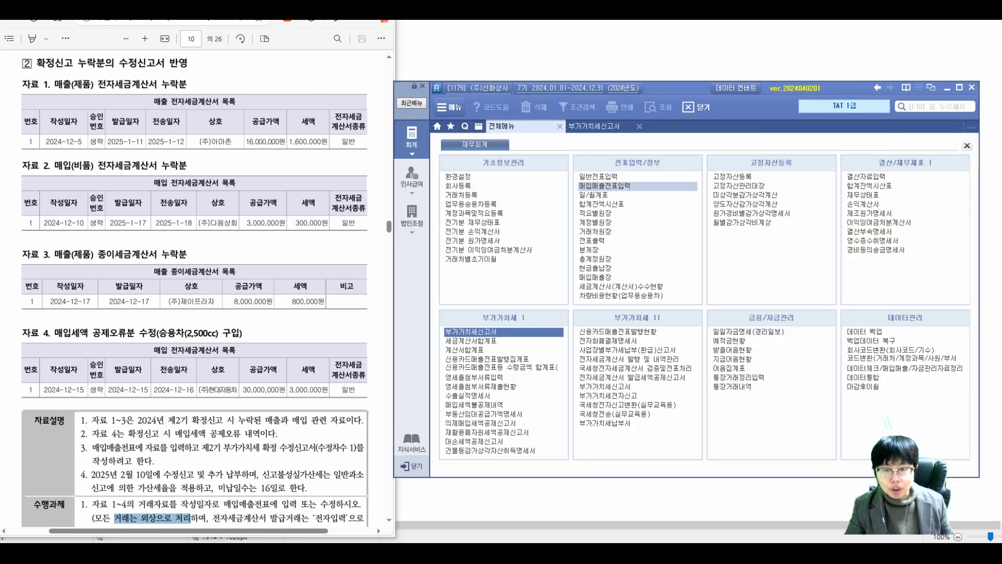
pyautogui.click(605, 186)
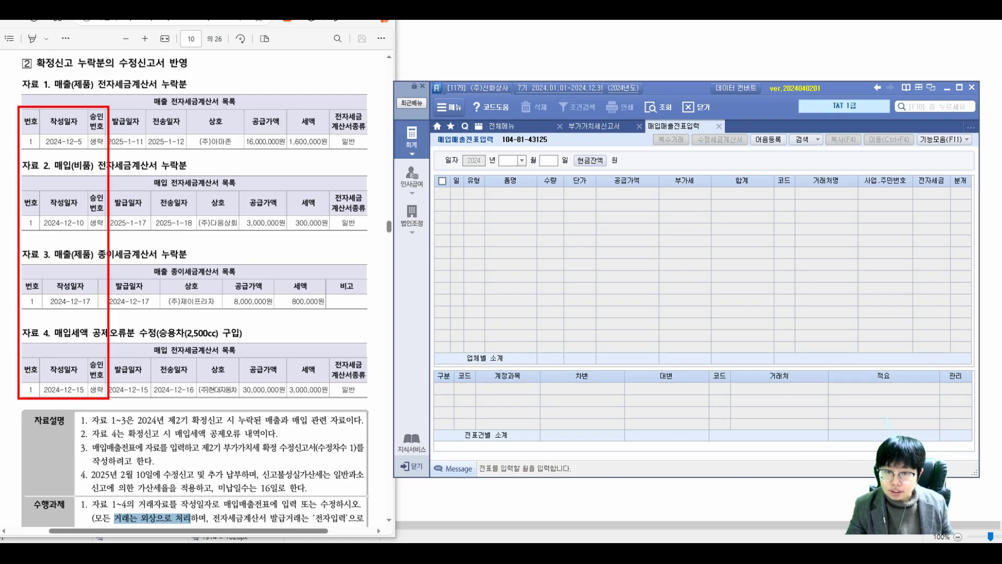
pyautogui.write('2')
pyautogui.press('Return')
pyautogui.write('05')
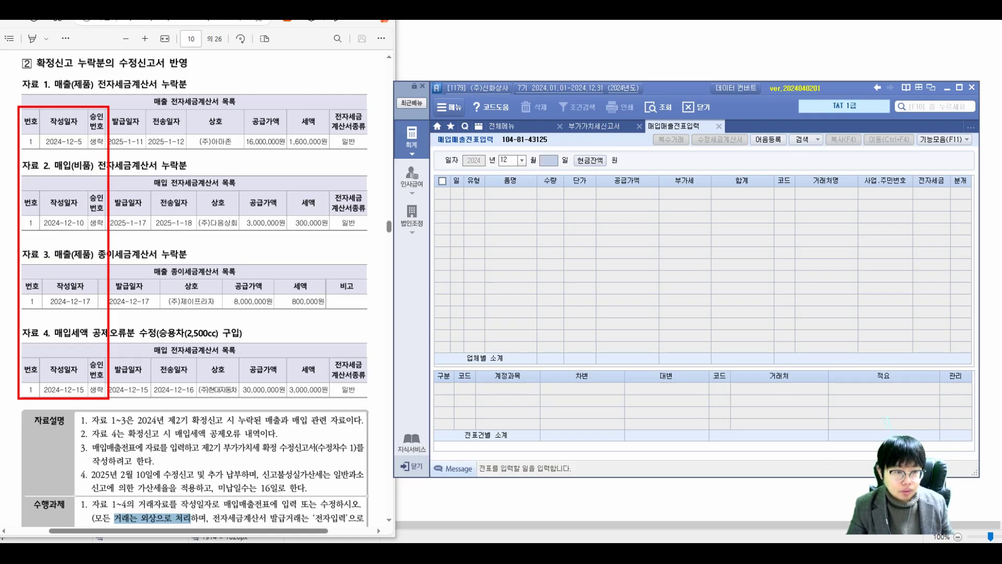
pyautogui.press('Return')
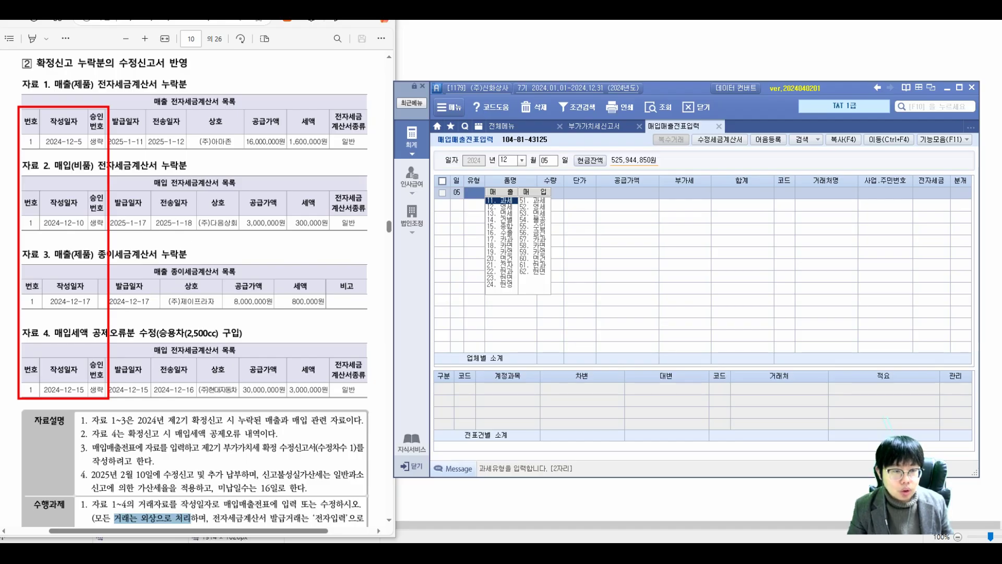
pyautogui.write('11')
pyautogui.press('Return')
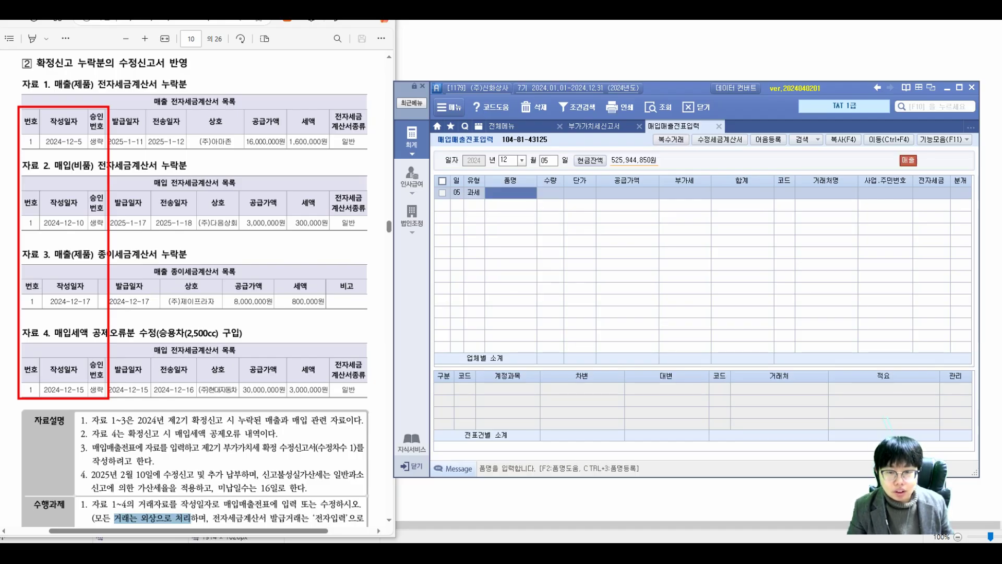
# Enter item name 2-2 and a supply amount of 16,000,000 for the December 5 taxable sale.
pyautogui.write('2-2')
pyautogui.press('Return')
pyautogui.press('Return')
pyautogui.press('Return')
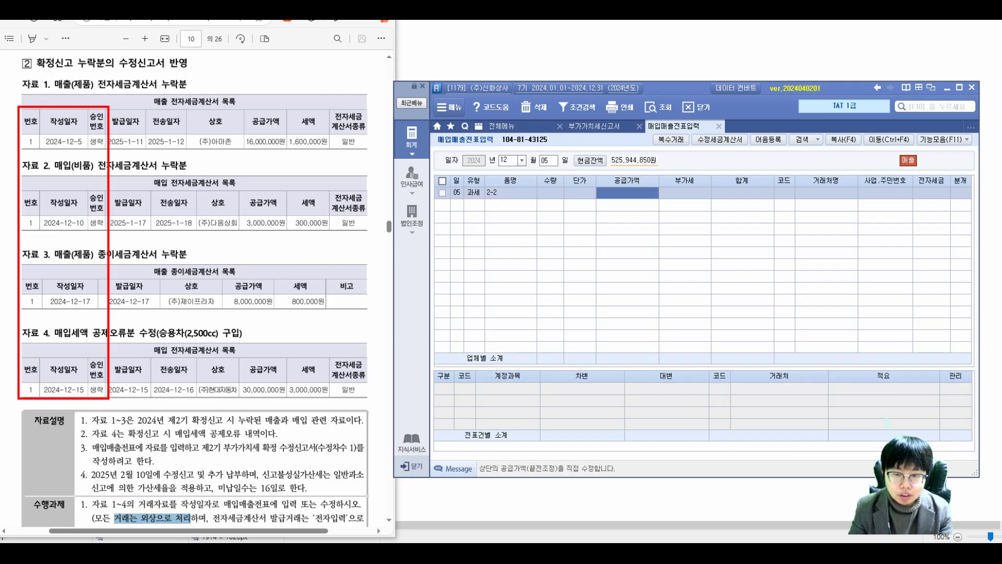
pyautogui.write('16000000')
pyautogui.press('Return')
pyautogui.press('Return')
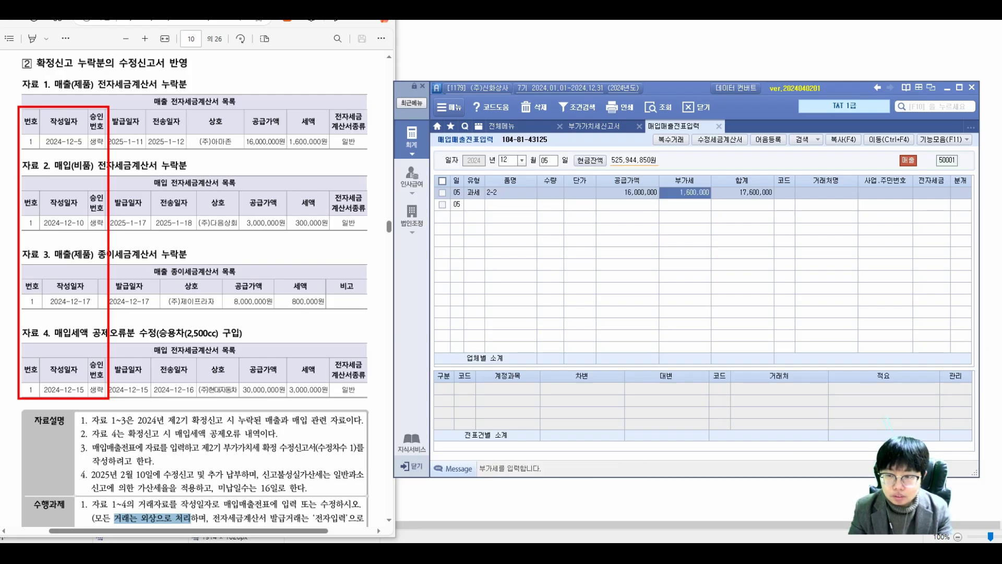
# Assign (주)아마존 as the customer, mark the sale as 전자입력, and record it on credit (외상) with account 404 제품매출.
pyautogui.press('F2')
pyautogui.write('아마존')
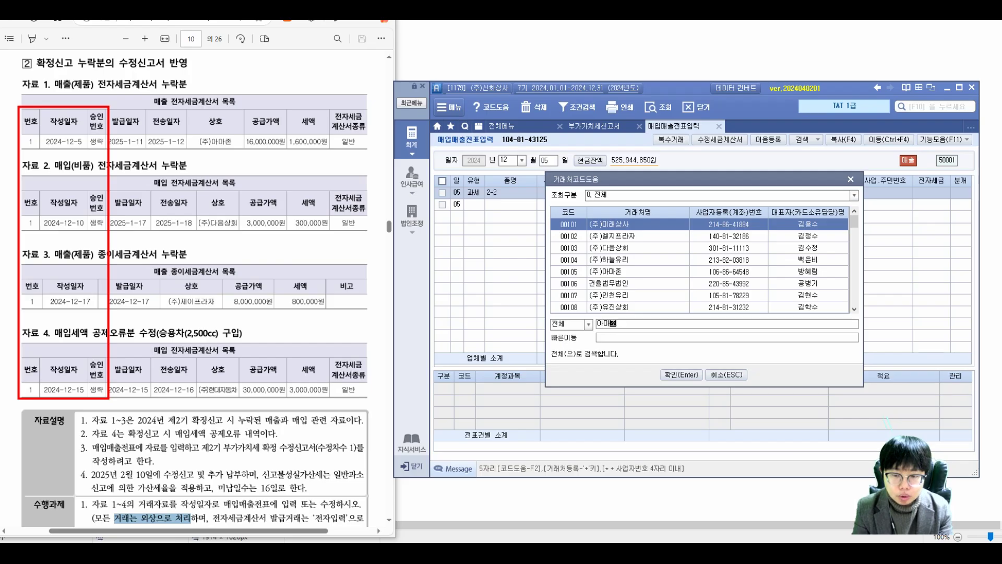
pyautogui.press('Return')
pyautogui.press('Return')
pyautogui.press('Return')
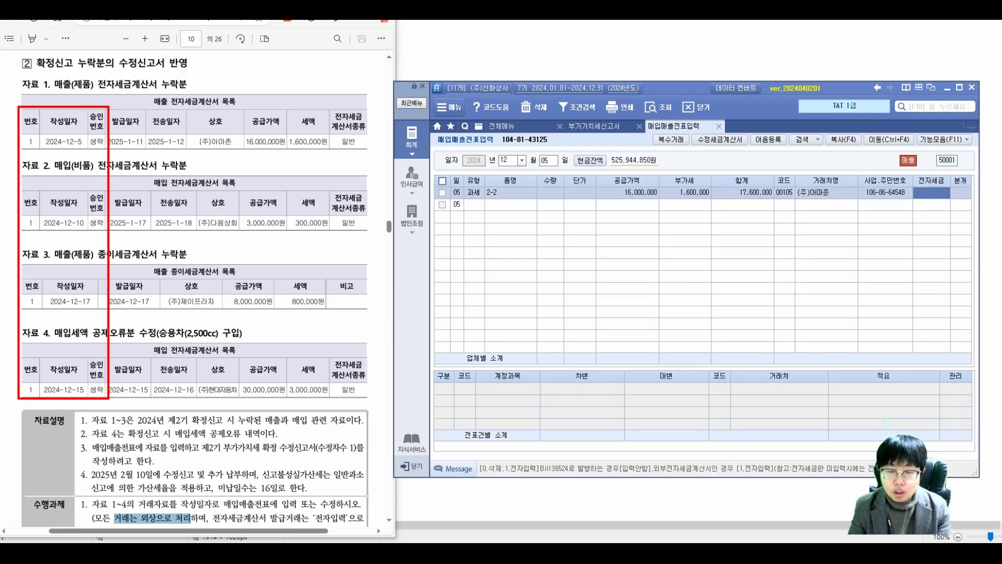
pyautogui.write('1')
pyautogui.write('2')
pyautogui.press('Return')
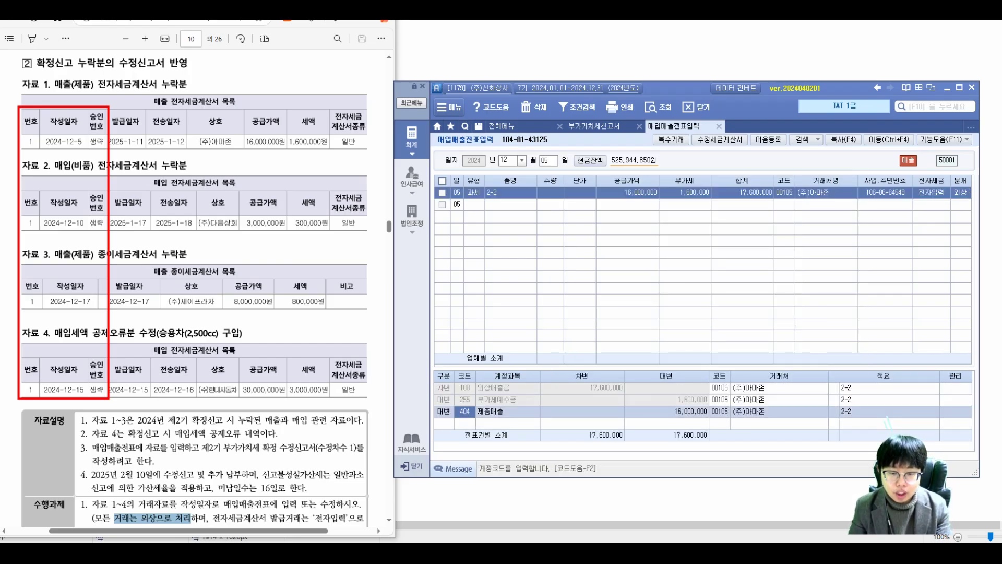
pyautogui.press('Return')
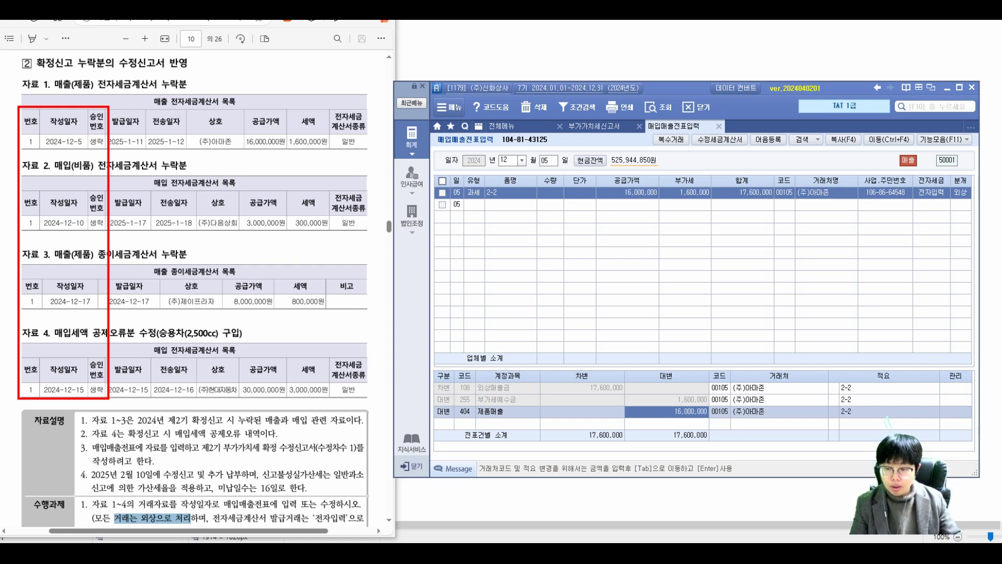
pyautogui.press('Return')
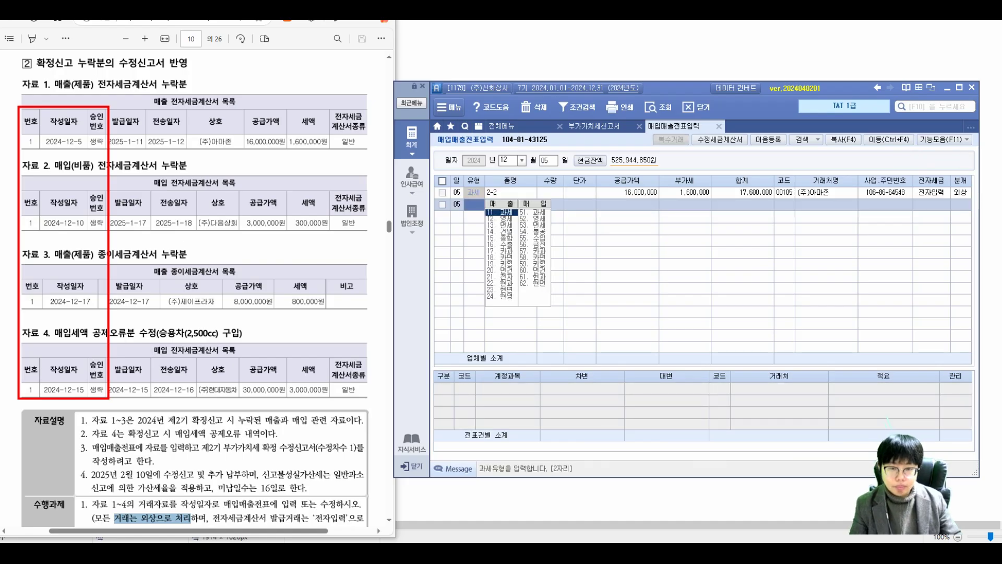
# Create a December 10 taxable purchase, type 51 (과세), with item name 2-2 and a supply amount of 3,000,000.
pyautogui.press('Escape')
pyautogui.press('Return')
pyautogui.write('10')
pyautogui.press('Return')
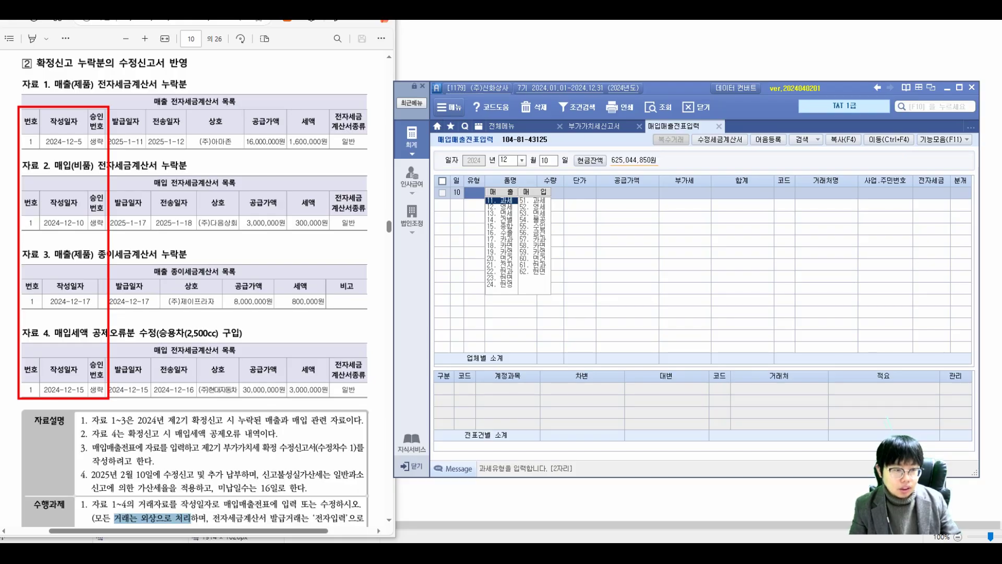
pyautogui.write('51')
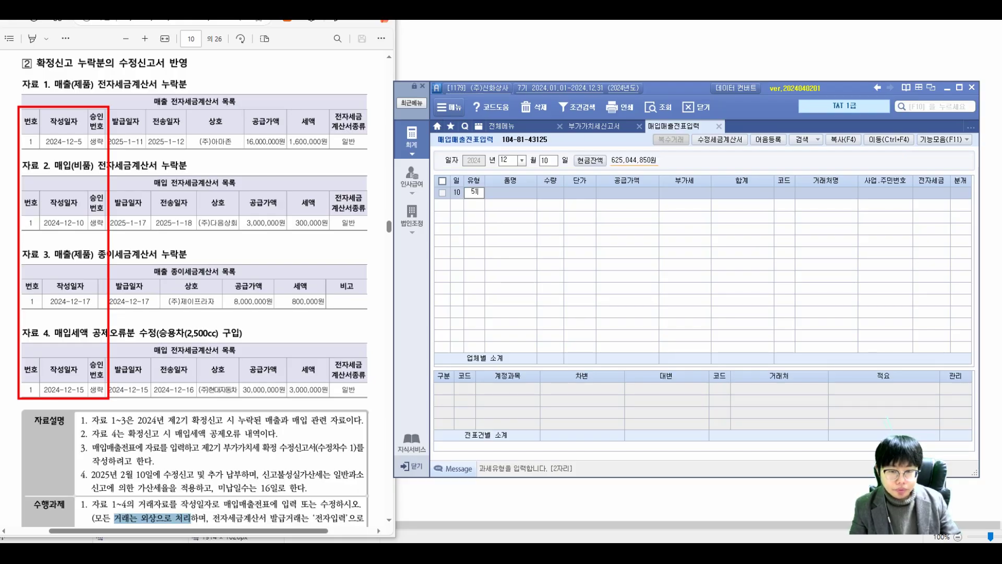
pyautogui.press('Return')
pyautogui.write('2-2')
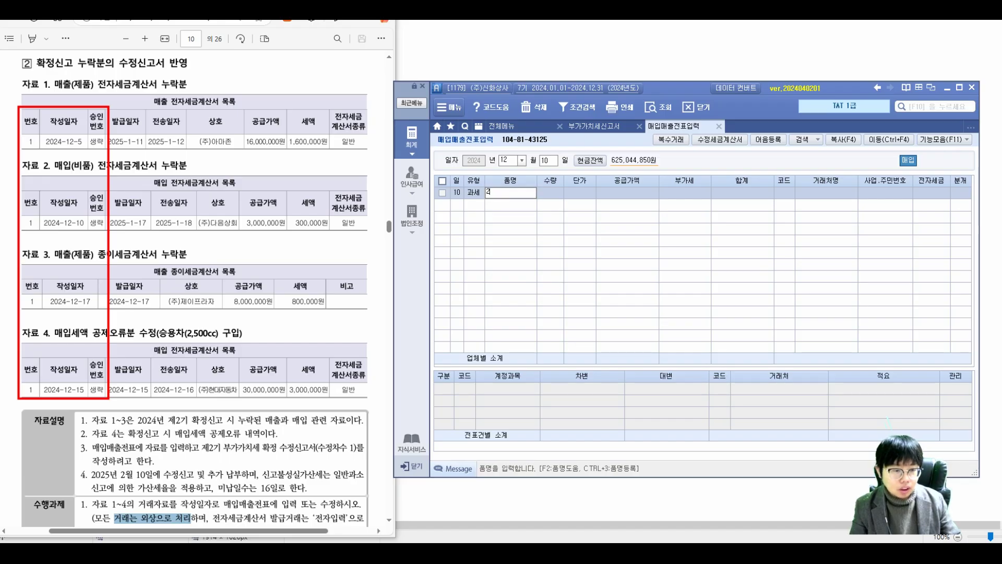
pyautogui.press('Return')
pyautogui.write('3000000')
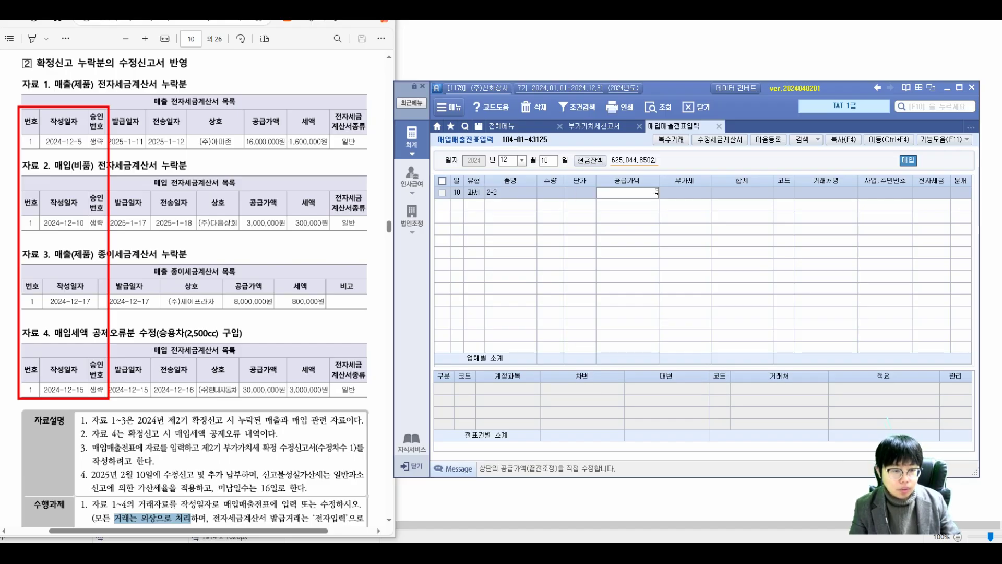
pyautogui.press('Return')
pyautogui.press('Return')
# Assign (주)다음상회 as the December 10 supplier, mark the purchase as 전자입력, and choose the mixed journal type (혼합).
pyautogui.press('F2')
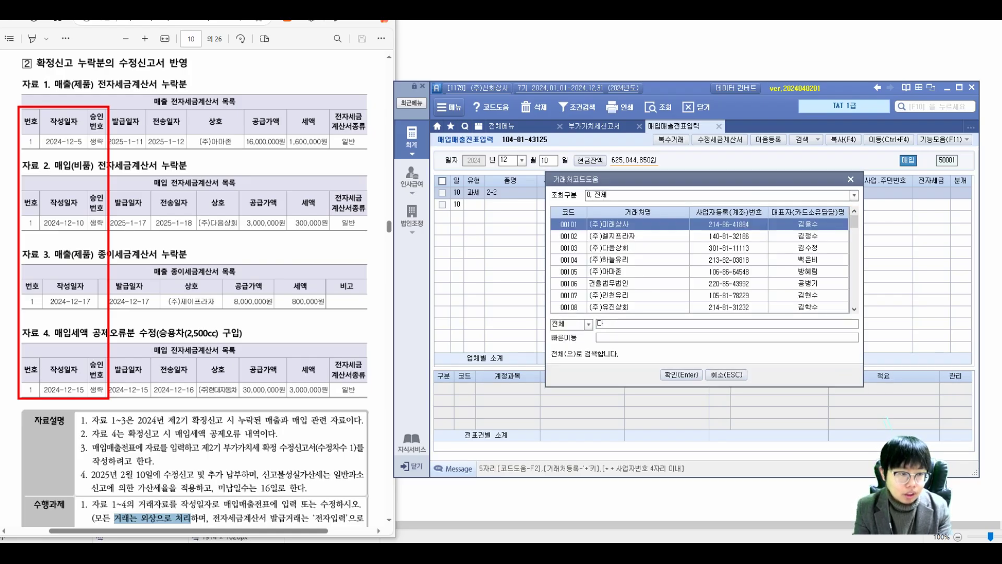
pyautogui.write('다음')
pyautogui.press('Return')
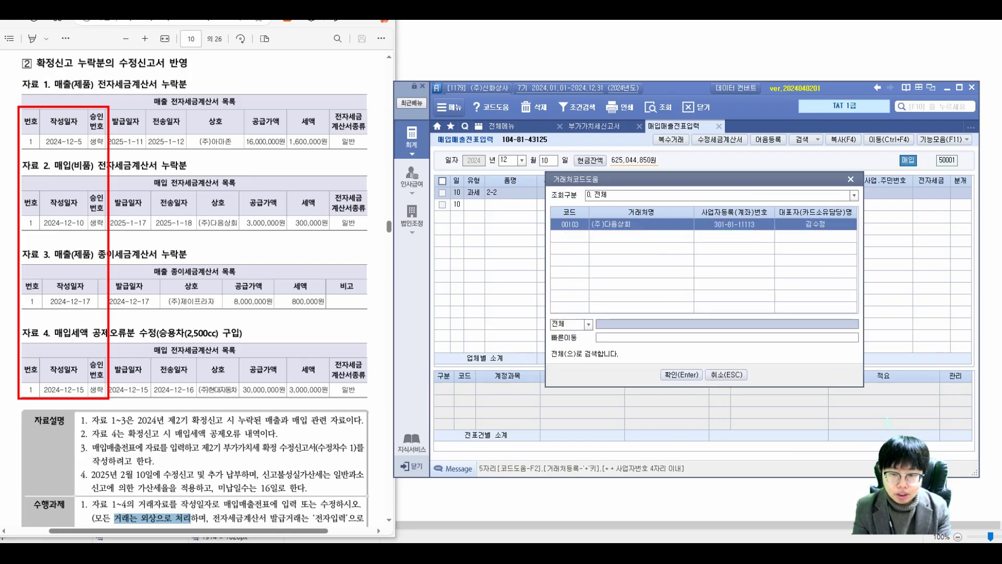
pyautogui.press('Return')
pyautogui.write('1')
pyautogui.press('Return')
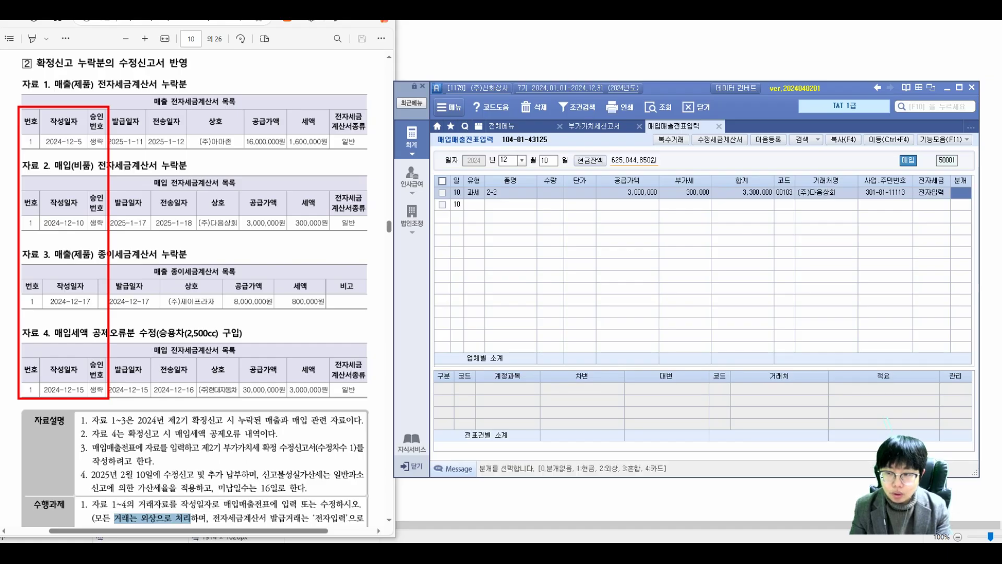
pyautogui.write('3')
pyautogui.press('Return')
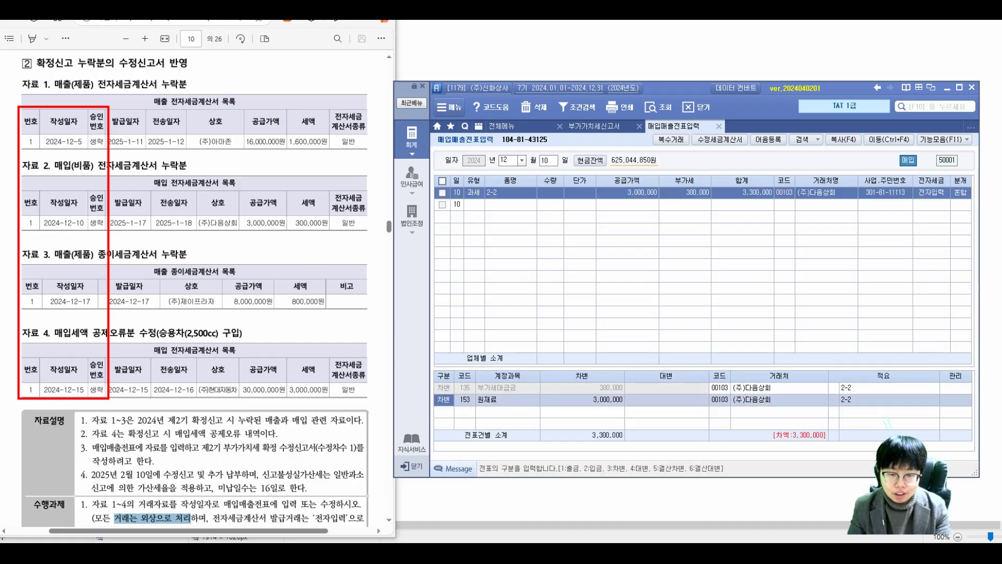
# Set the purchase's debit account to 212 비품 and credit 253 미지급금 with 3,300,000.
pyautogui.press('Return')
pyautogui.write('212')
pyautogui.press('Return')
pyautogui.press('Return')
pyautogui.write('4')
pyautogui.press('Return')
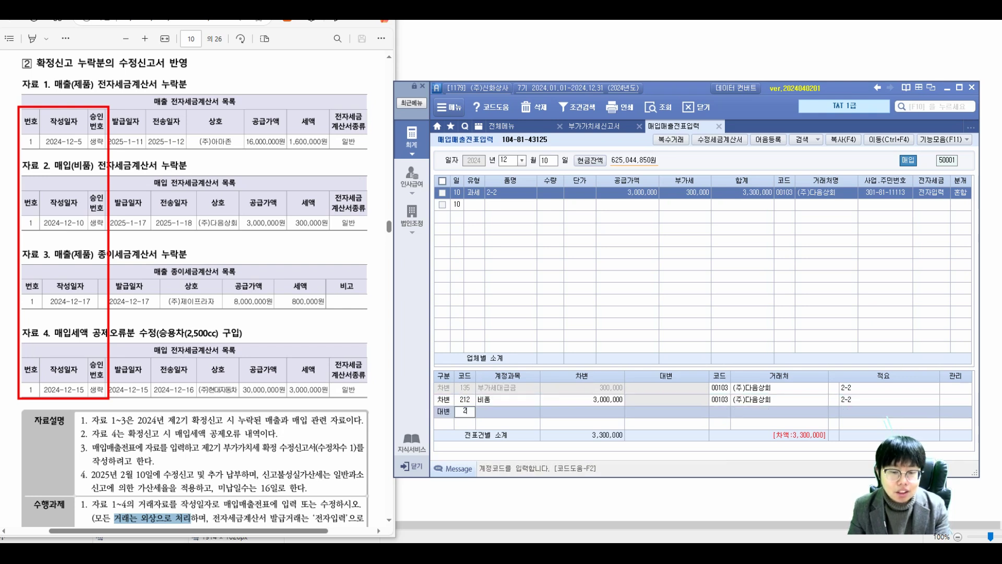
pyautogui.write('253')
pyautogui.press('Return')
pyautogui.write('3300000')
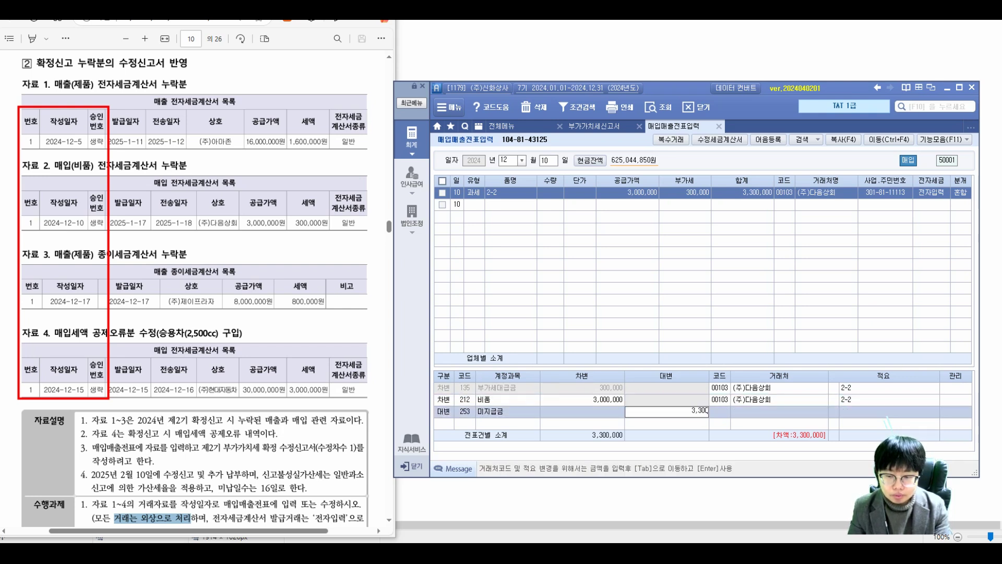
pyautogui.press('Return')
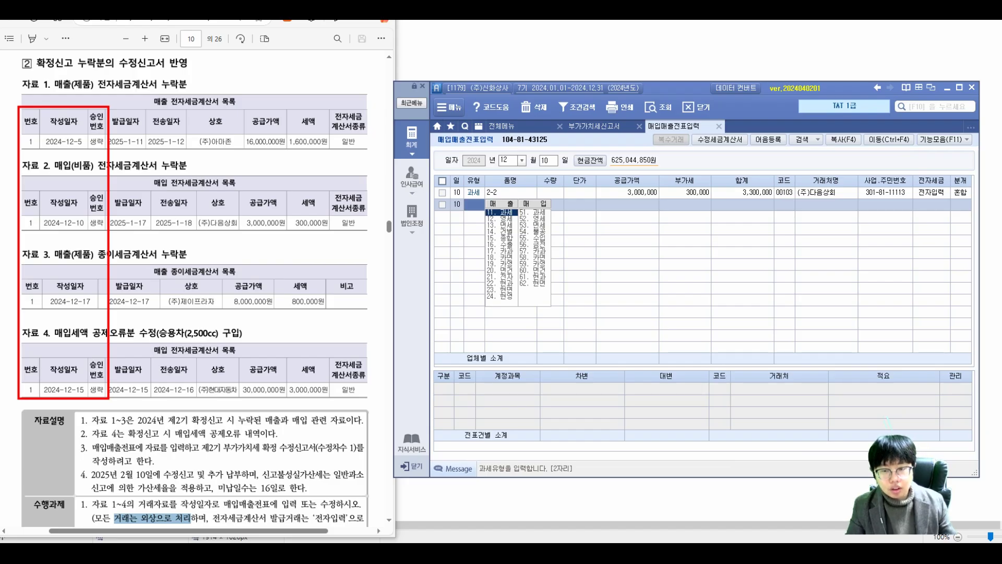
pyautogui.click(627, 192)
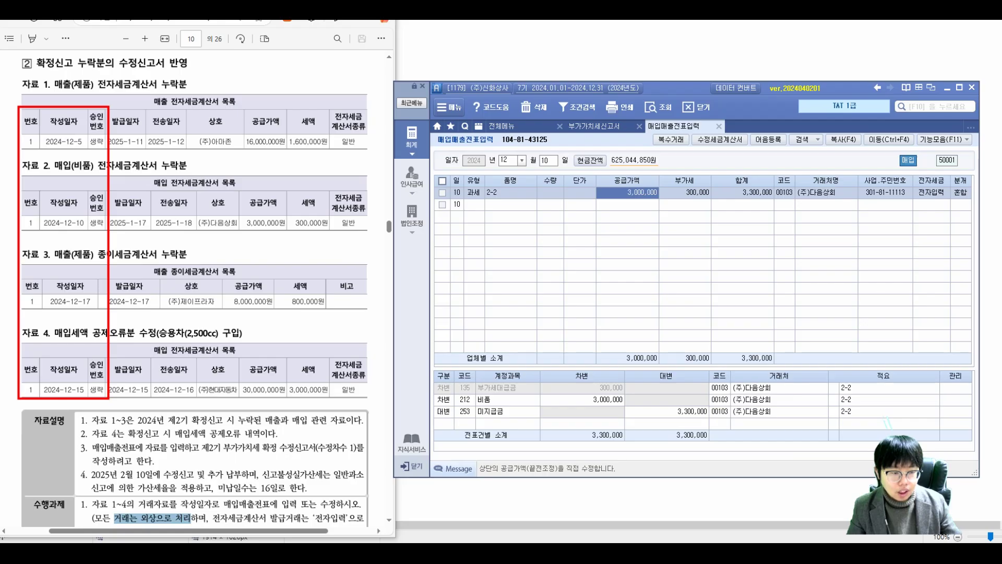
# Create a December 17 taxable sale, type 11 (과세), with item name 2-2 and a supply amount of 8,000,000.
pyautogui.click(509, 160)
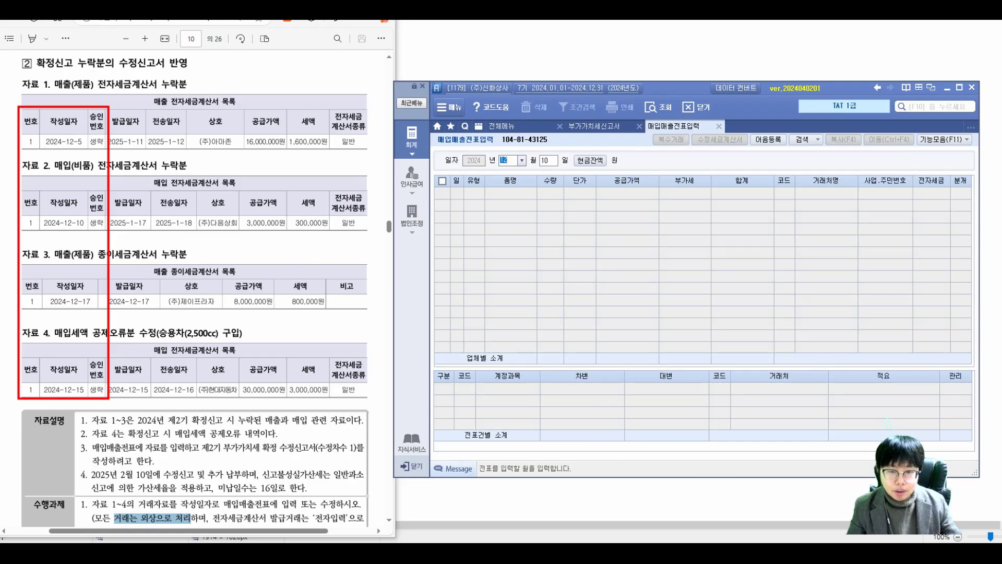
pyautogui.press('Return')
pyautogui.write('17')
pyautogui.press('Return')
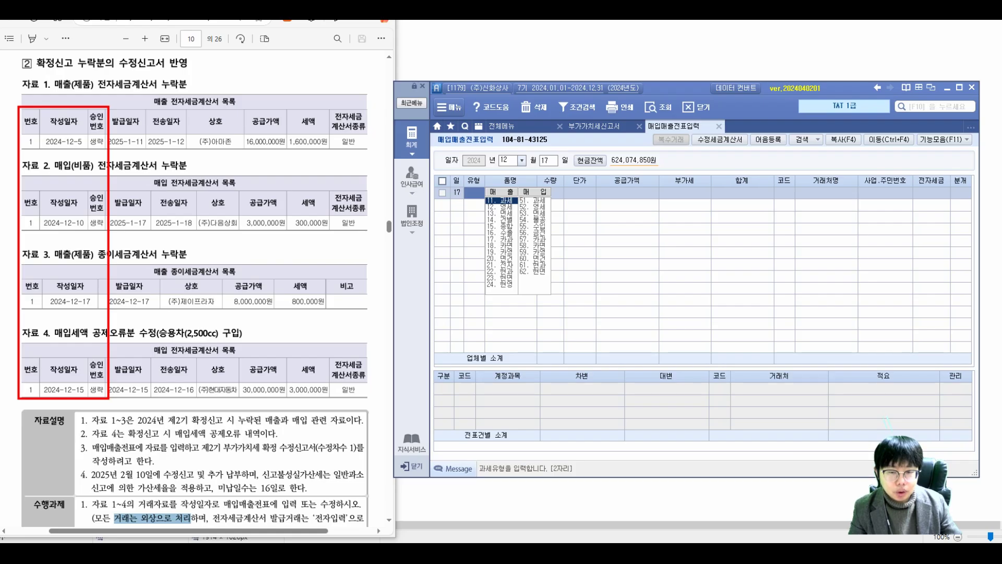
pyautogui.write('11')
pyautogui.press('Return')
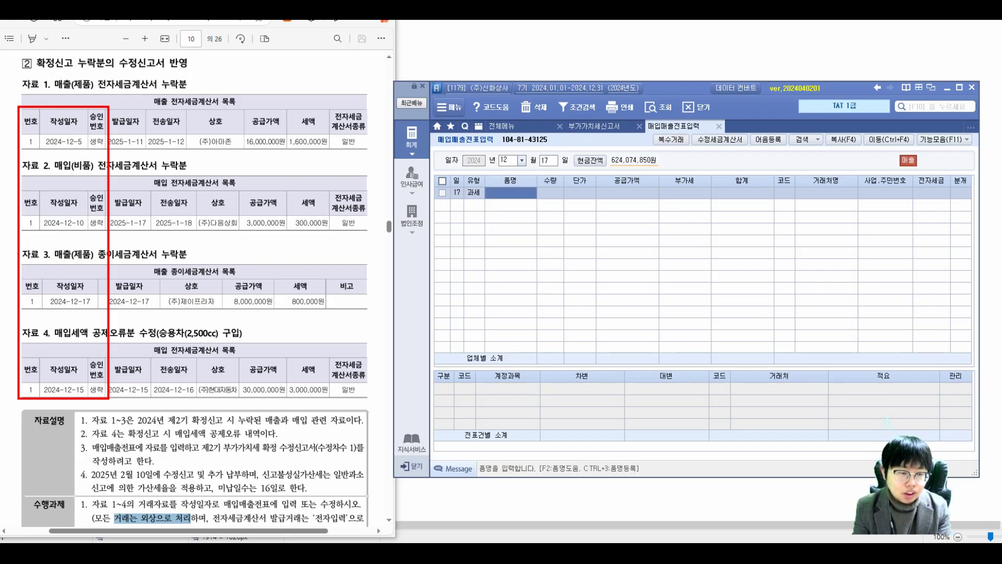
pyautogui.write('2-2')
pyautogui.press('Return')
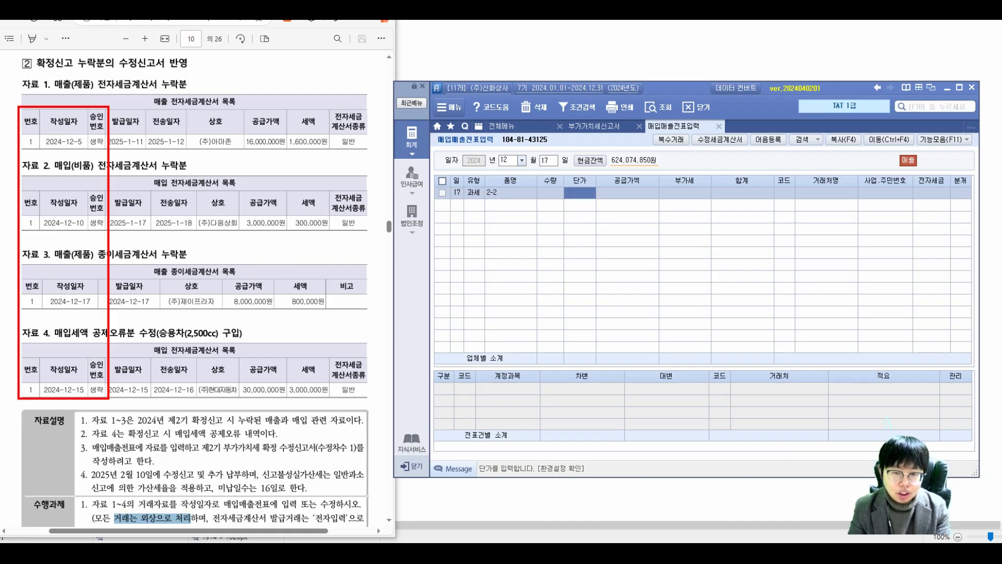
pyautogui.write('8000000')
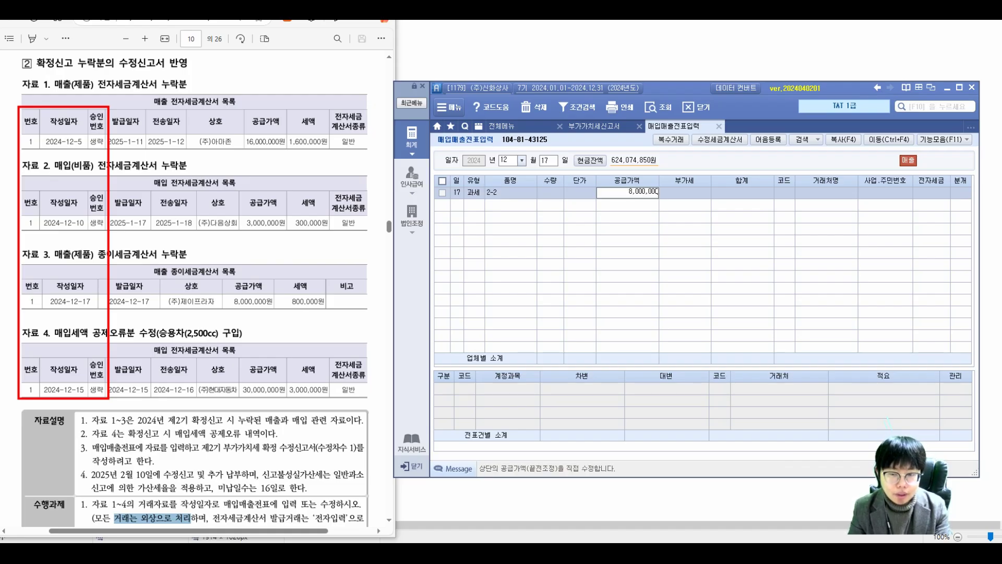
pyautogui.press('Return')
pyautogui.press('Return')
# Assign (주)제이프라자 as the December 17 customer, leave 전자세금 blank, and record the sale on credit (외상).
pyautogui.press('F2')
pyautogui.write('제이프라자')
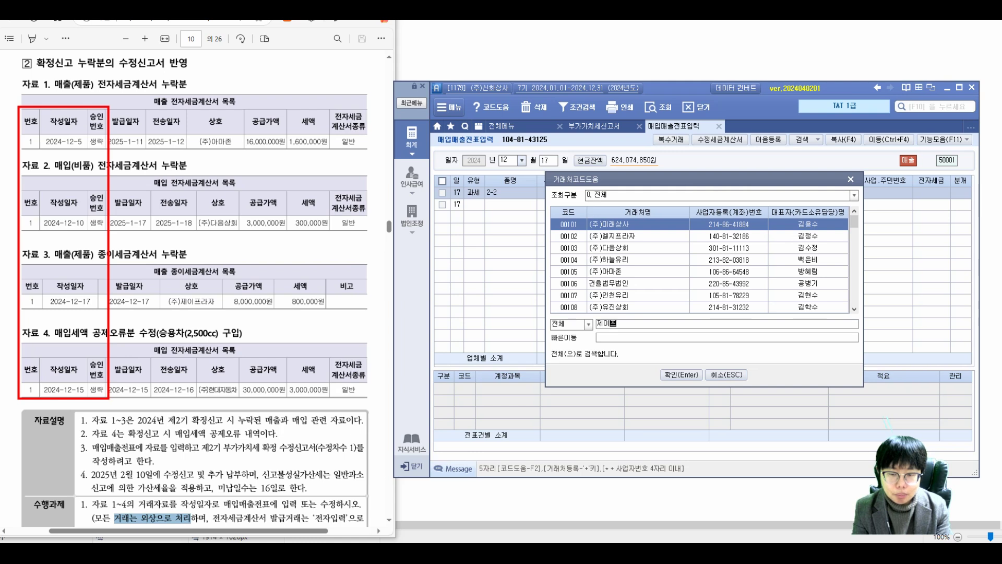
pyautogui.press('Return')
pyautogui.press('Return')
pyautogui.press('Return')
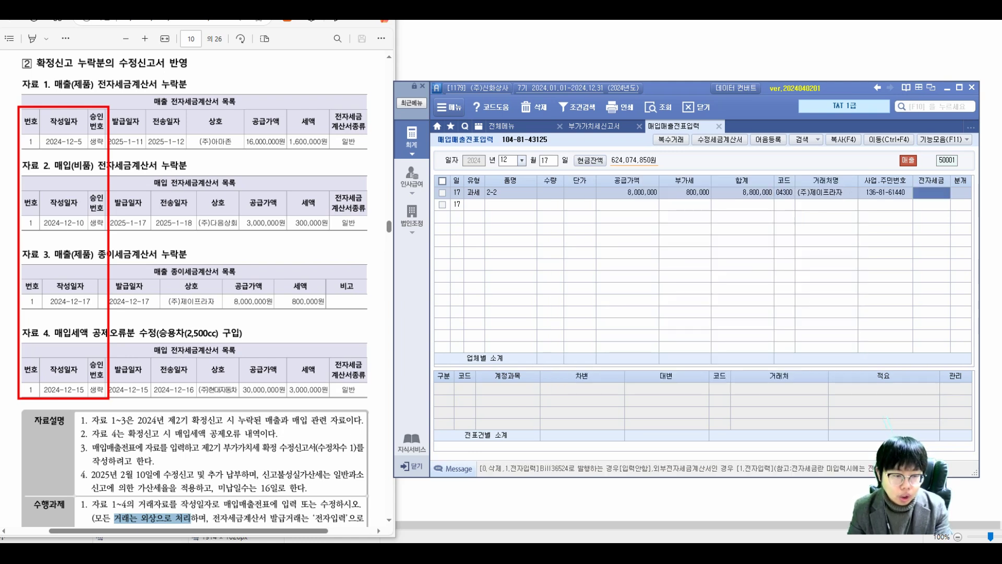
pyautogui.press('Return')
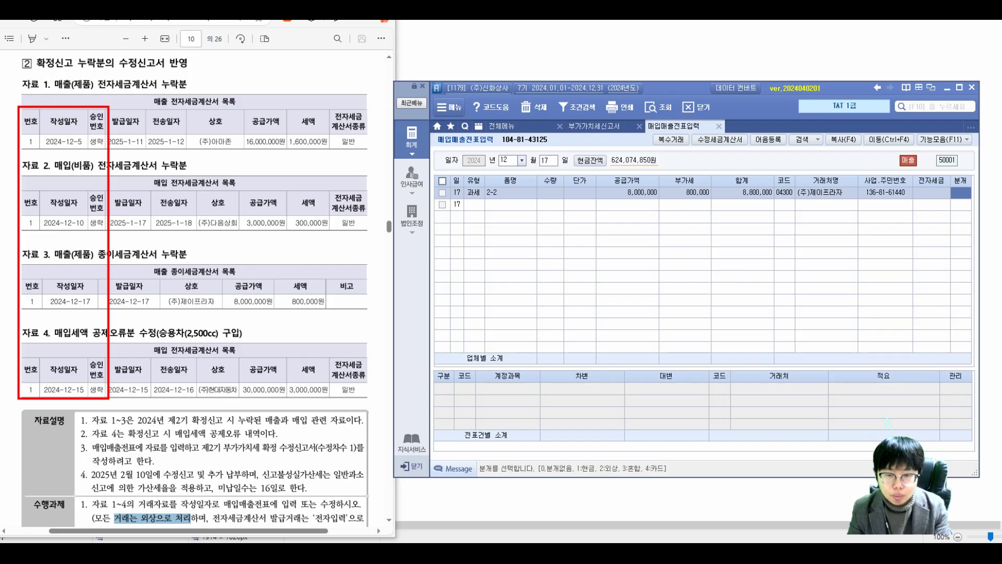
pyautogui.write('2')
pyautogui.press('Return')
pyautogui.press('Return')
pyautogui.press('Return')
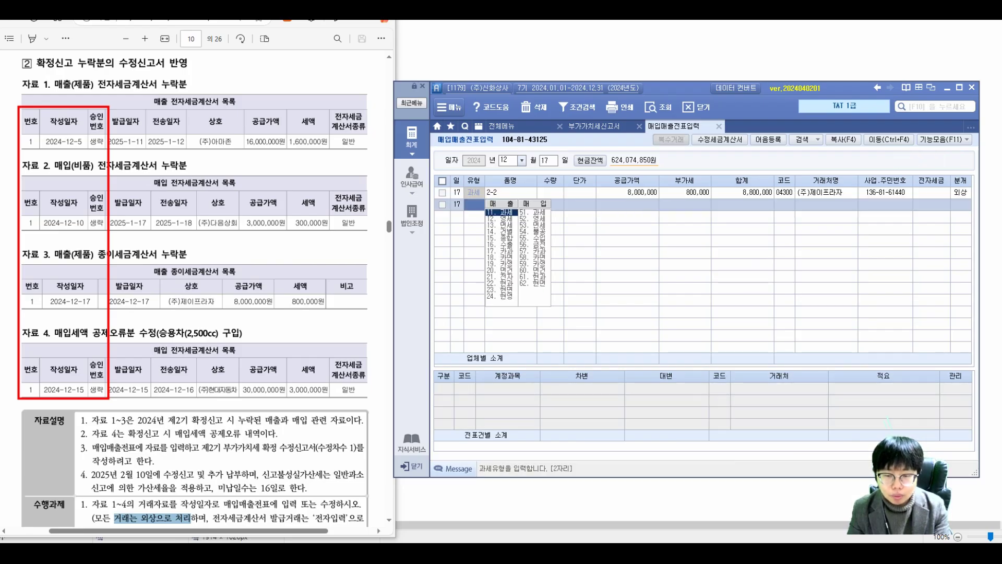
# Check the December 17 sale's journal lines and its electronic invoice (전자세금) field.
pyautogui.press('Up')
pyautogui.press('Return')
pyautogui.press('Return')
pyautogui.press('Return')
pyautogui.press('Return')
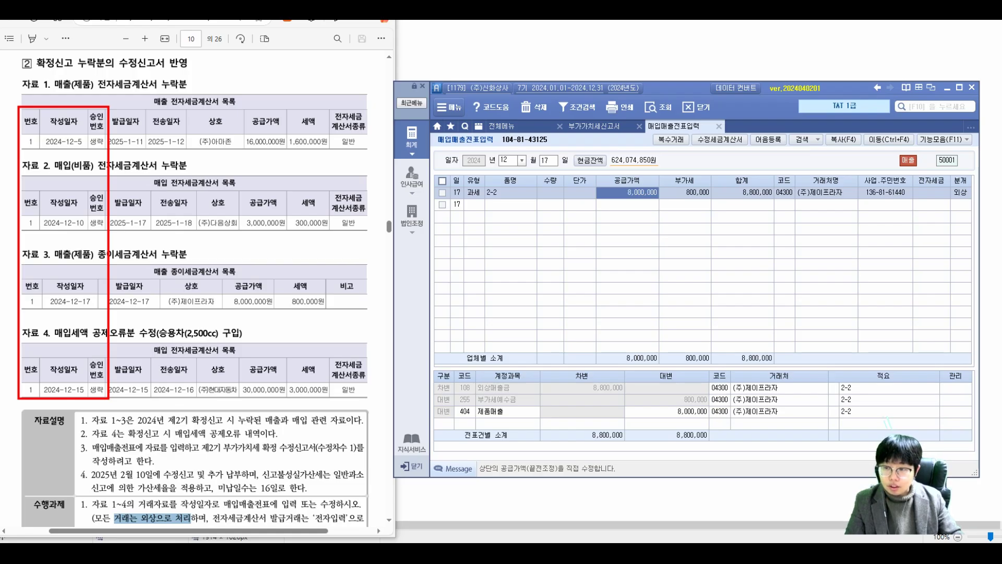
pyautogui.click(931, 192)
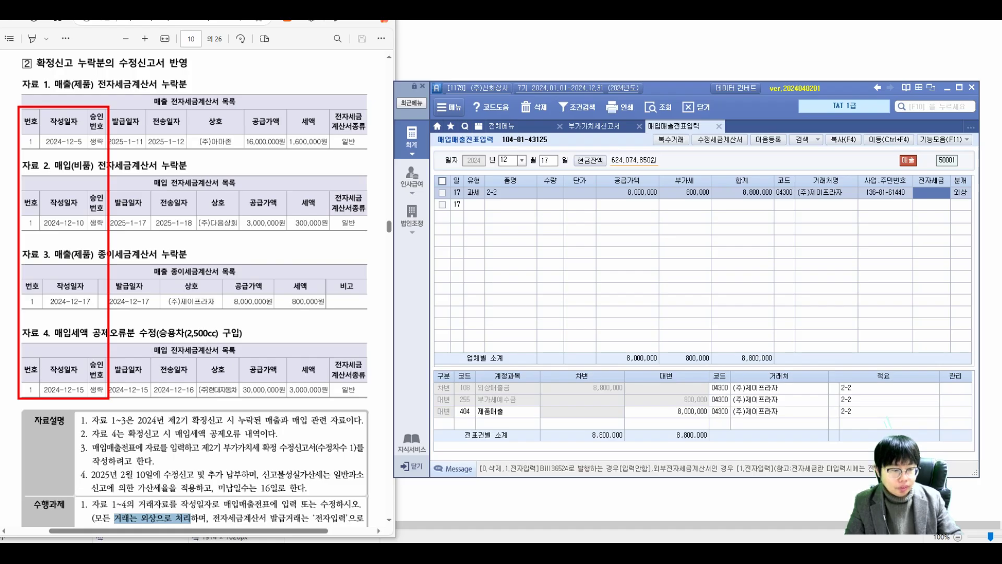
# Change the December 15 승용차(2500cc) purchase to type 54 (불공) with reason 3. 비영업용 소형승용차 구입 및 유지.
pyautogui.click(507, 160)
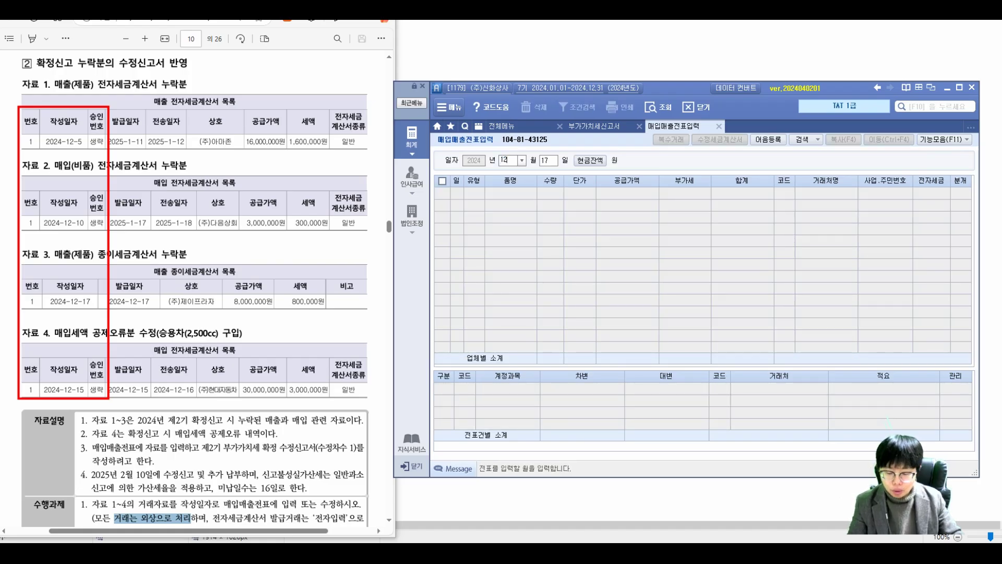
pyautogui.press('Return')
pyautogui.write('15')
pyautogui.press('Return')
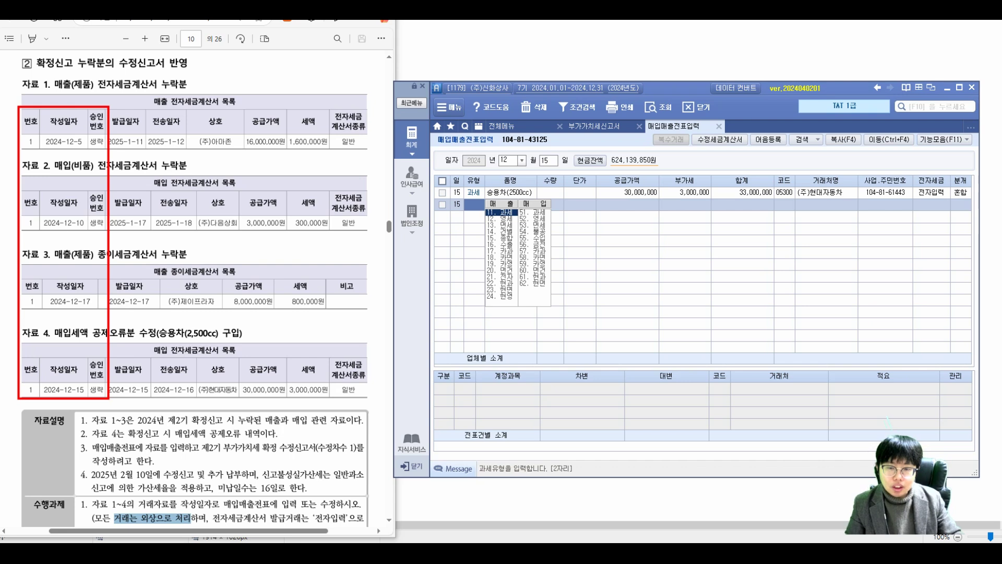
pyautogui.click(627, 192)
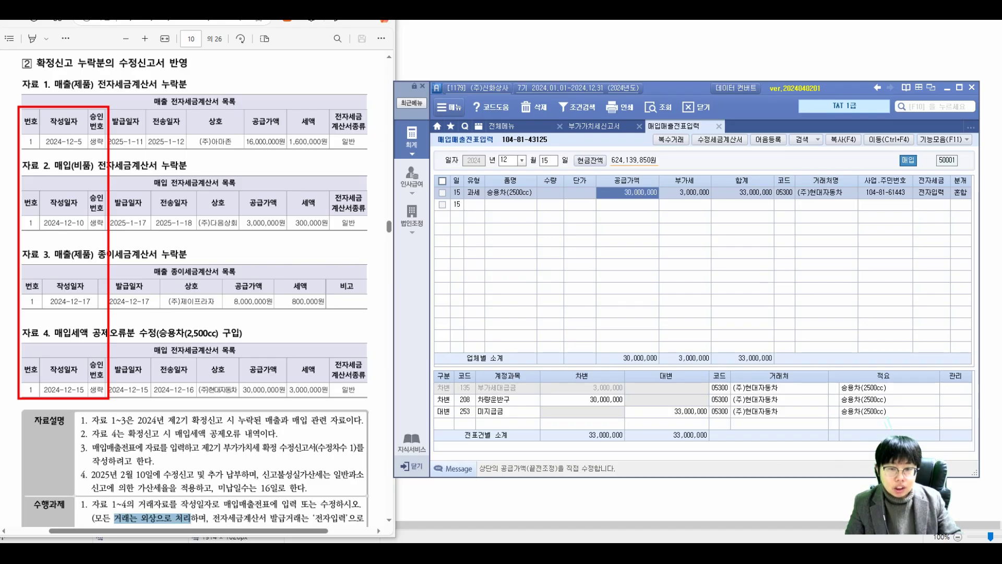
pyautogui.click(473, 193)
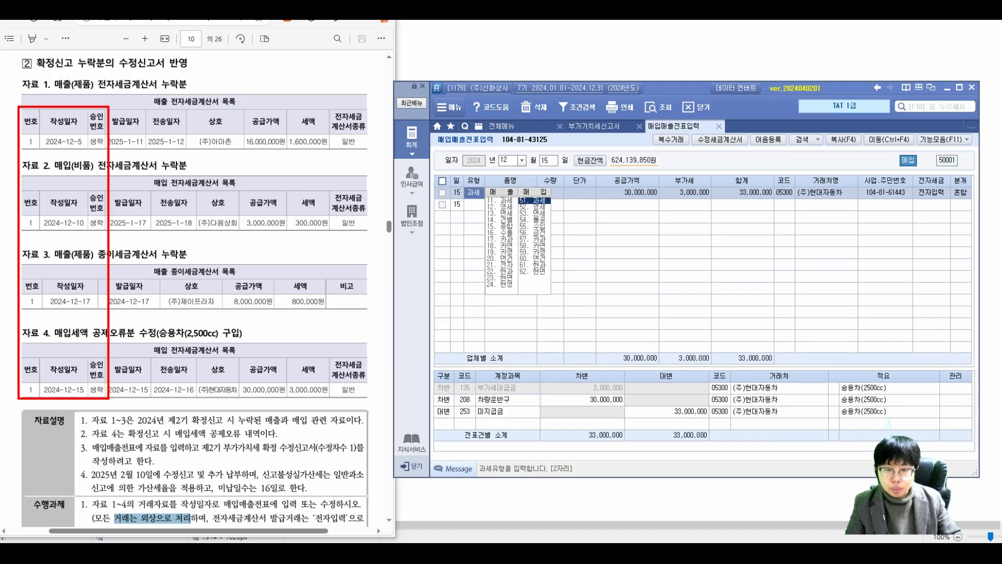
pyautogui.write('54')
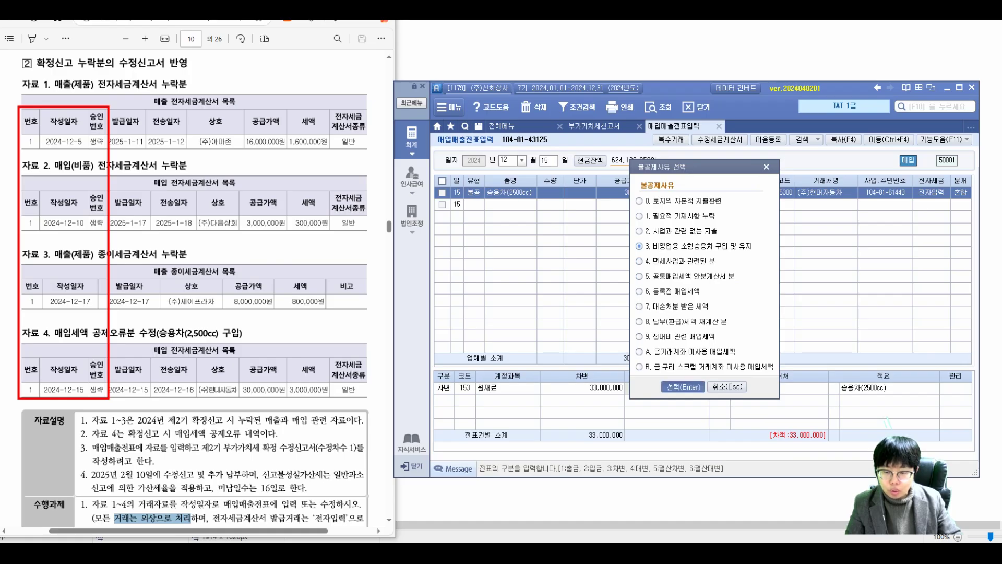
pyautogui.press('Return')
pyautogui.click(464, 387)
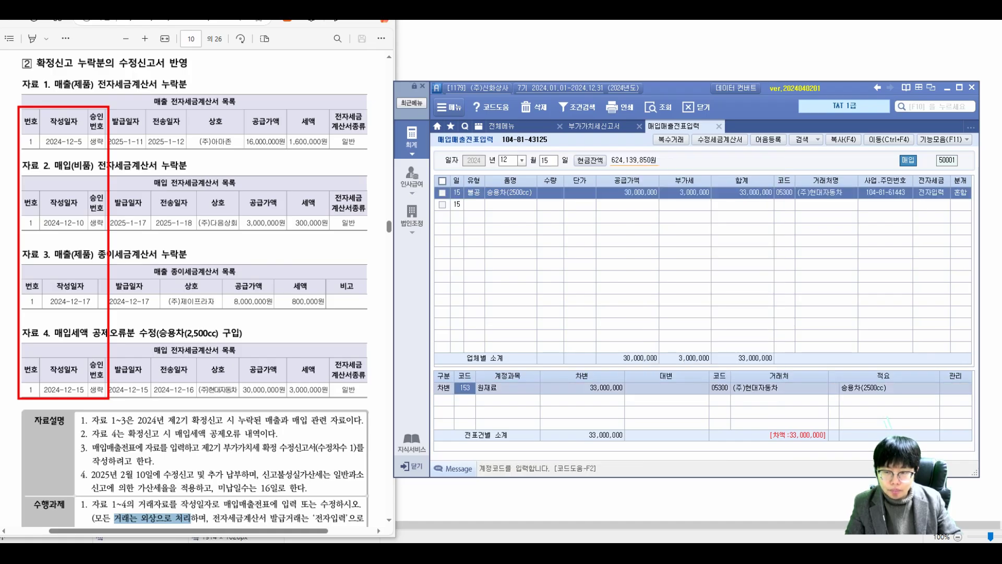
pyautogui.write('206')
pyautogui.press('Return')
pyautogui.press('Return')
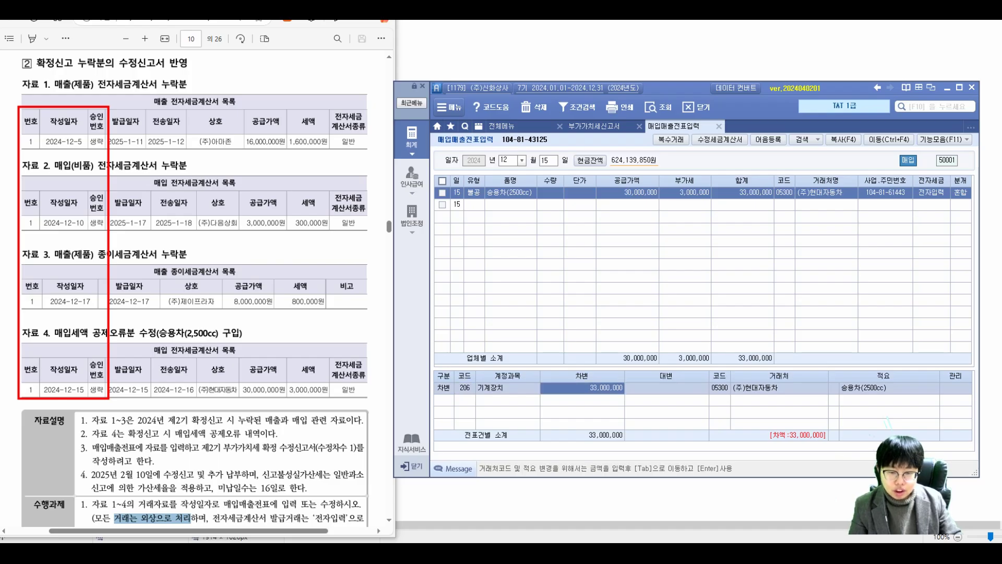
# Set the debit account of the December 15 car purchase to 208 차량운반구.
pyautogui.press('Up')
pyautogui.press('Return')
pyautogui.write('208')
pyautogui.press('Return')
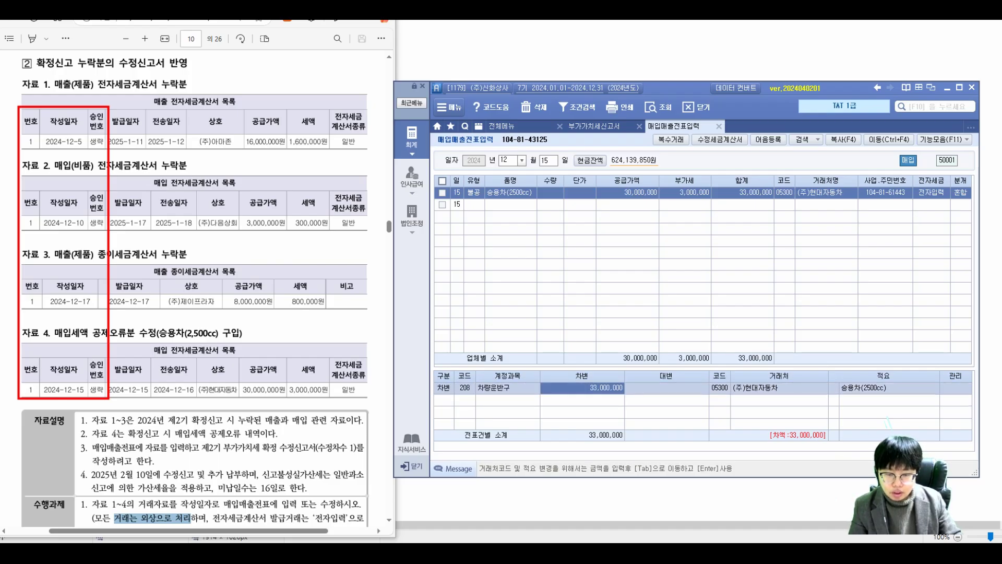
# Add a credit line to the car purchase with account 253 미지급금 and an amount of 33,000,000.
pyautogui.press('Return')
pyautogui.write('4')
pyautogui.press('Return')
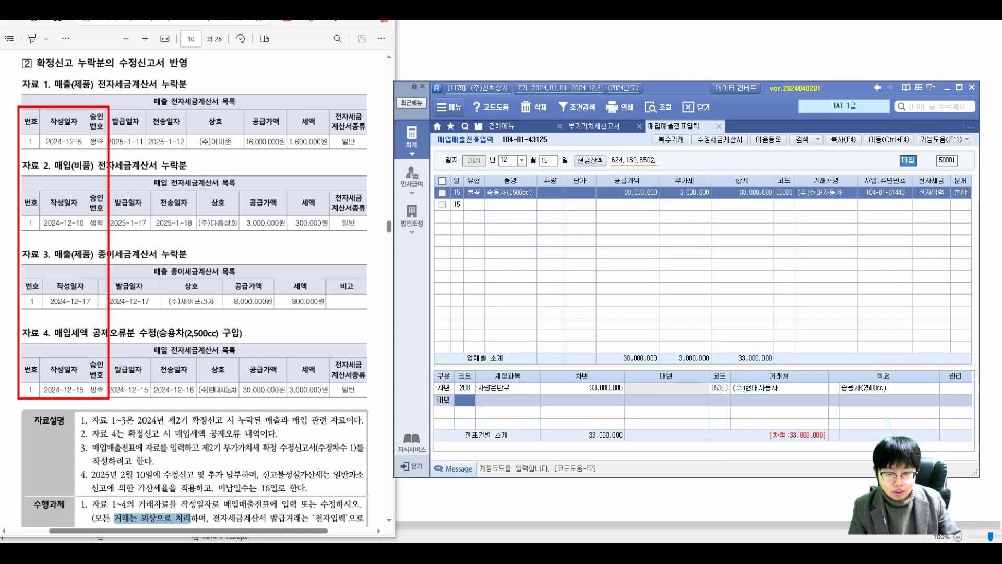
pyautogui.write('253')
pyautogui.press('Return')
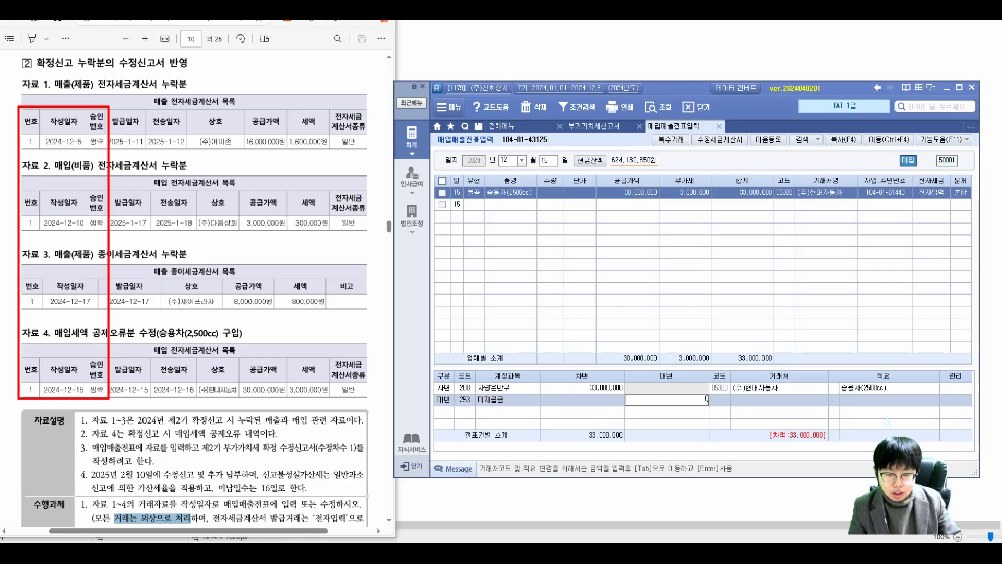
pyautogui.write('33000000')
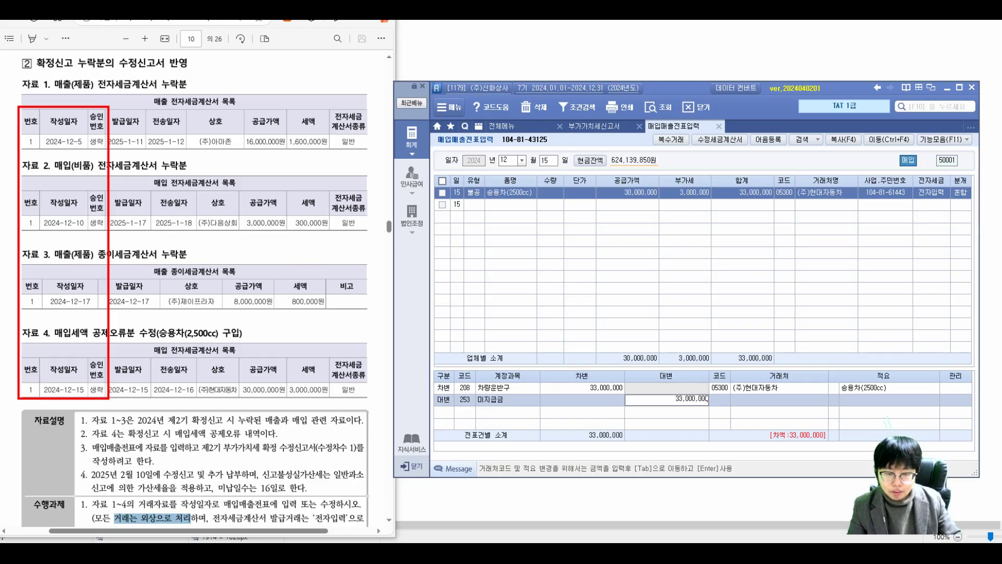
pyautogui.press('Return')
pyautogui.click(685, 192)
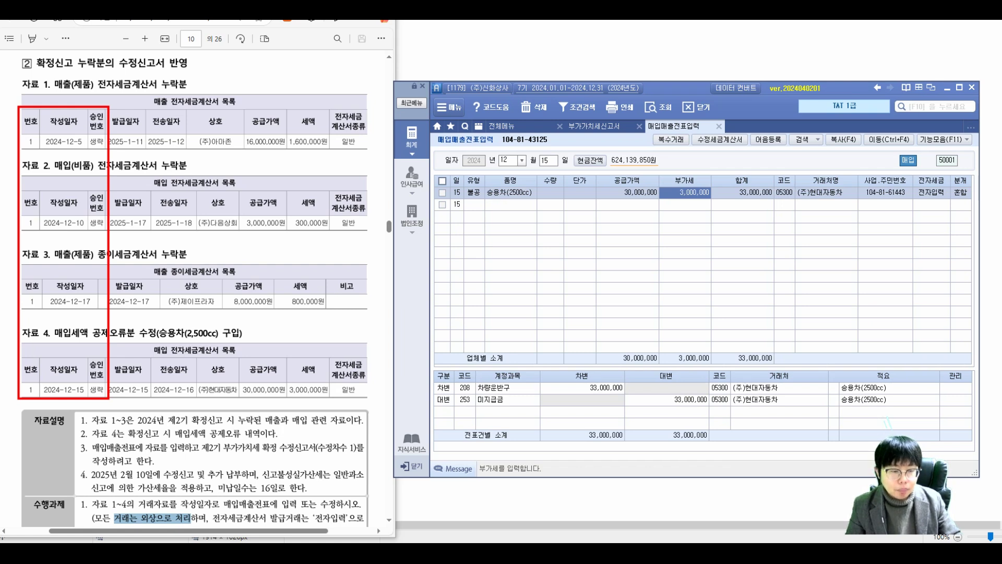
pyautogui.press('Escape')
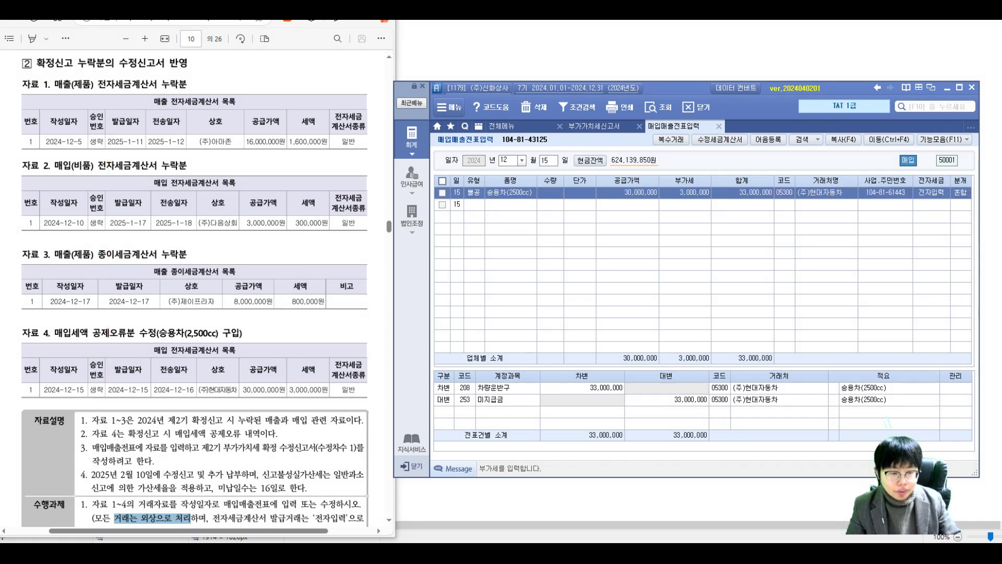
# Read the remaining task instructions in the problem document and return to the 부가가치세신고서.
pyautogui.click(184, 447)
pyautogui.scroll(-1, 185, 447)
pyautogui.scroll(-1, 194, 290)
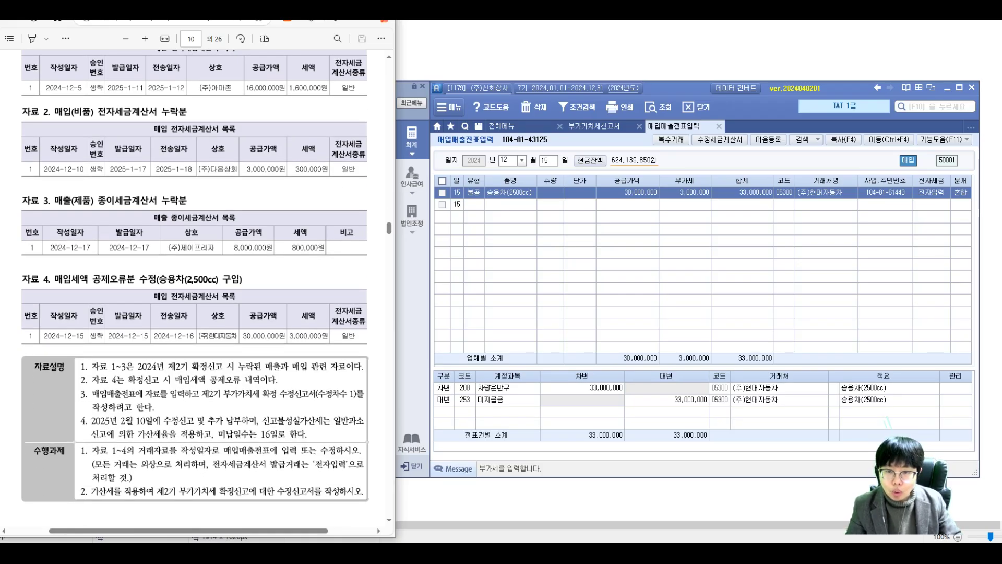
pyautogui.click(594, 126)
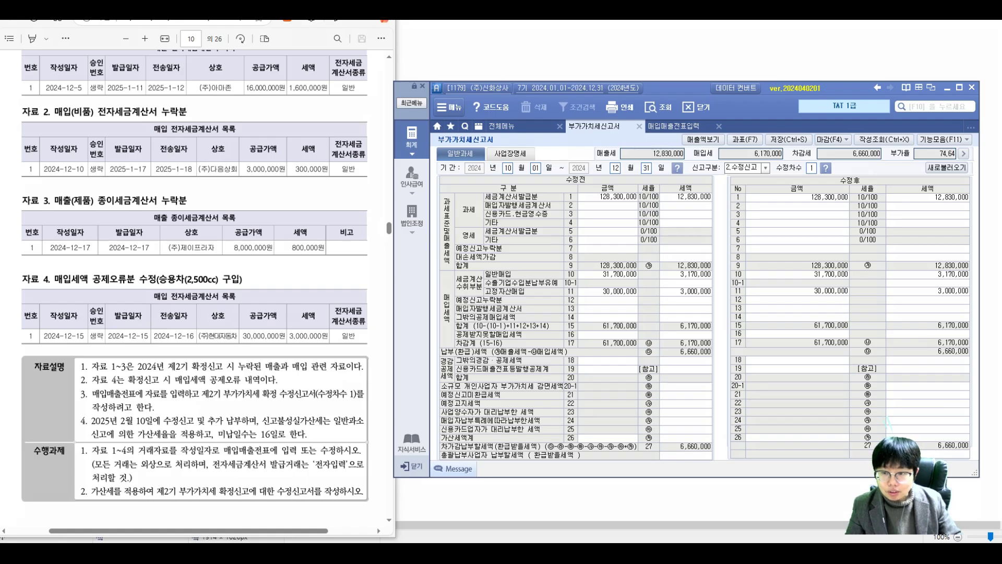
pyautogui.moveTo(431, 159); pyautogui.dragTo(837, 176)
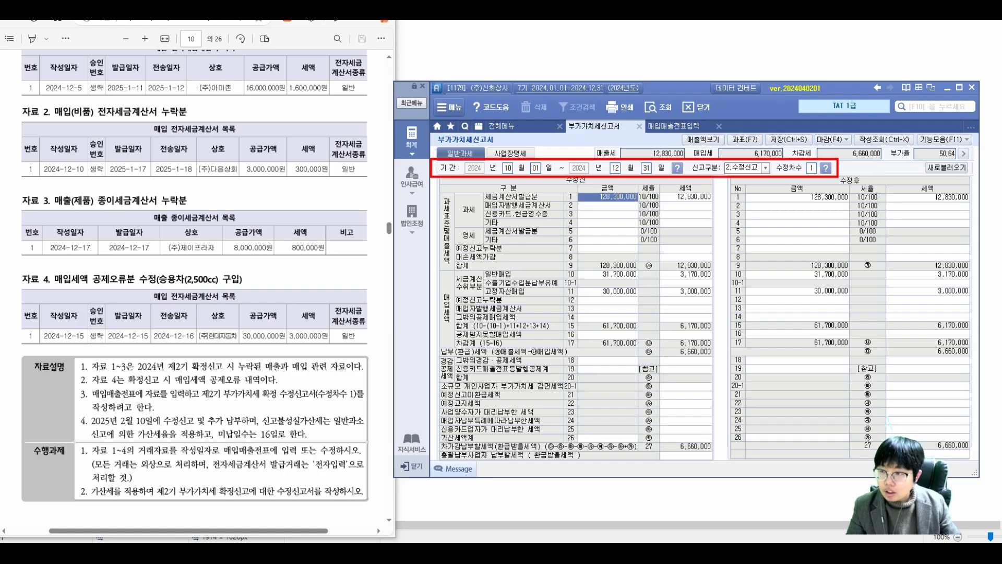
pyautogui.moveTo(909, 157); pyautogui.dragTo(980, 177)
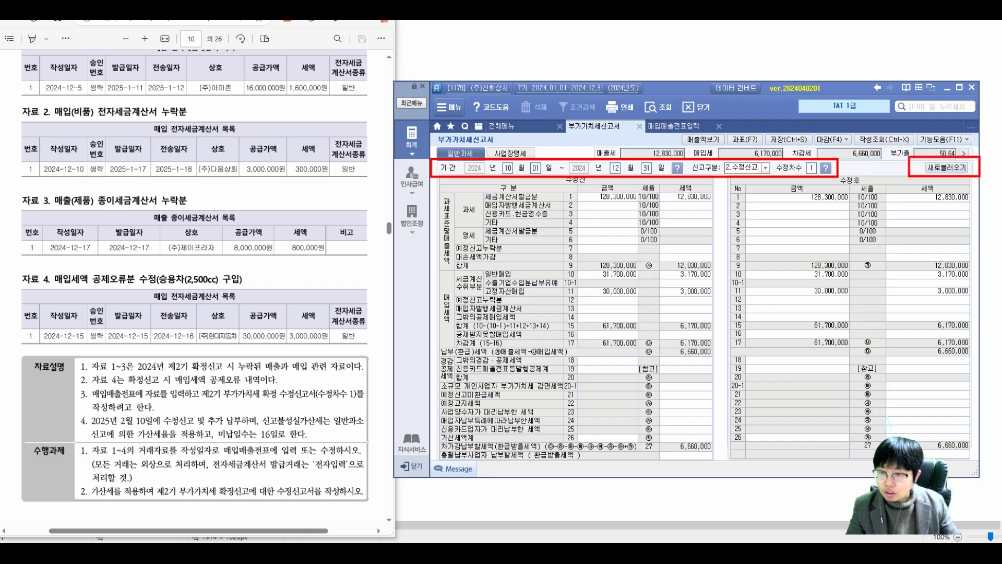
pyautogui.moveTo(637, 90); pyautogui.dragTo(680, 119)
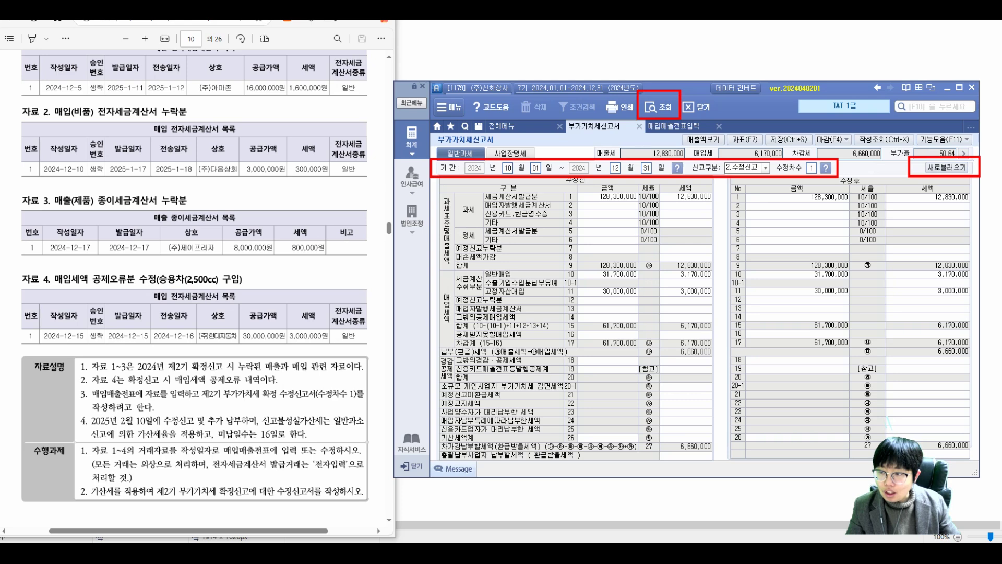
pyautogui.moveTo(741, 58); pyautogui.dragTo(639, 125)
pyautogui.moveTo(614, 67); pyautogui.dragTo(737, 148)
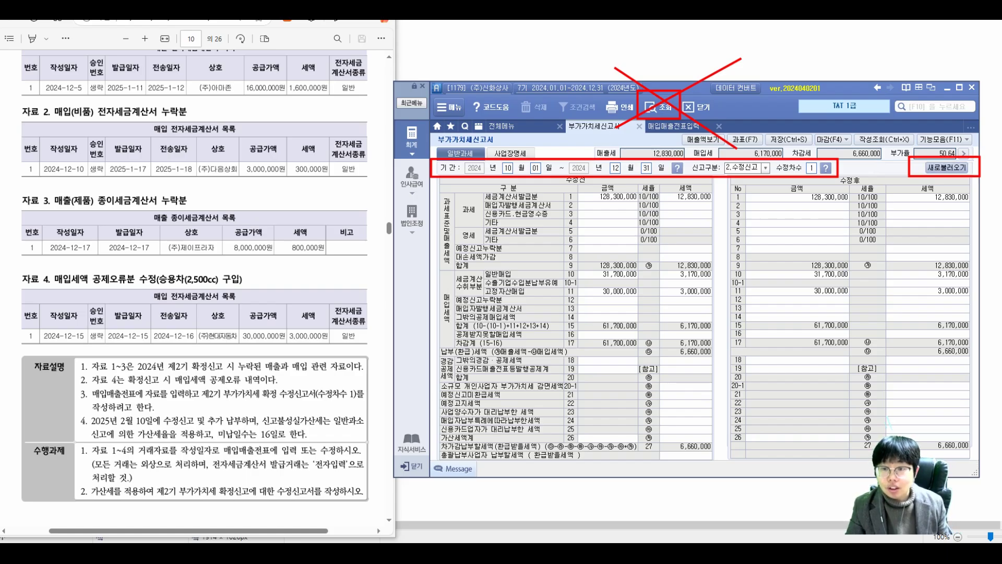
# Reload the amended return (2.수정신고, 수정차수 1) from the vouchers, accepting deletion of its existing amended data.
pyautogui.click(946, 168)
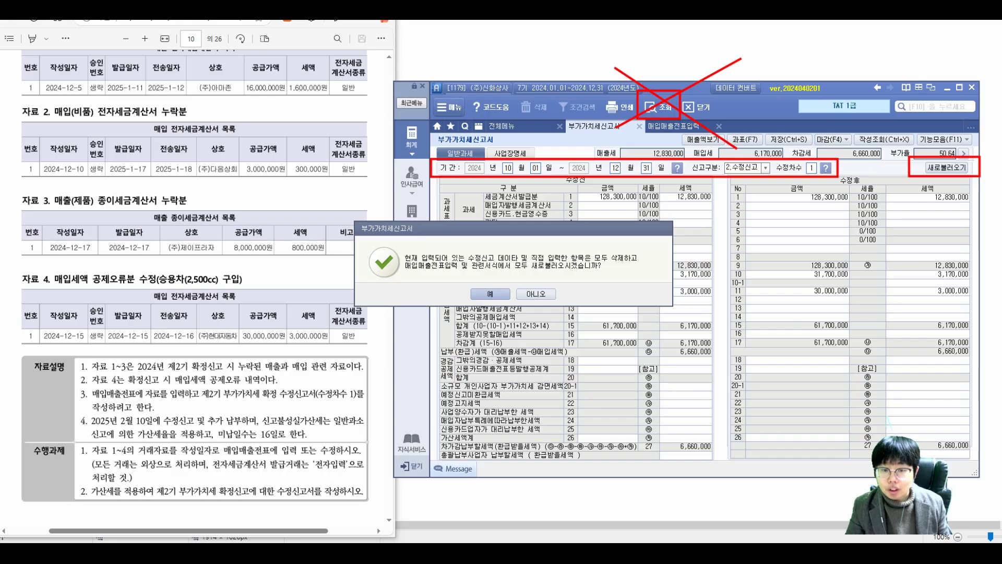
pyautogui.press('Return')
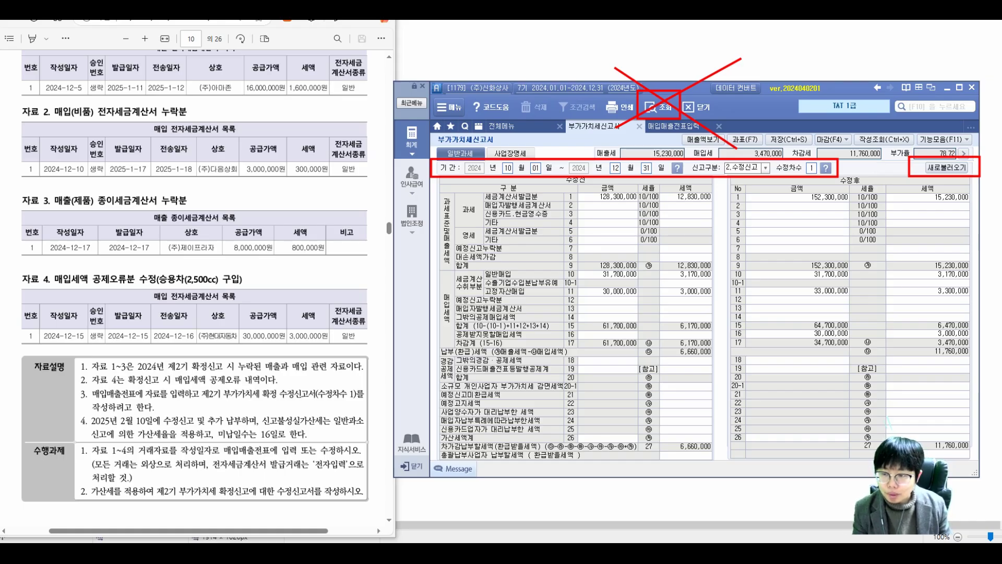
pyautogui.moveTo(778, 224); pyautogui.dragTo(791, 236)
pyautogui.moveTo(796, 207)
pyautogui.mouseDown()
pyautogui.moveTo(798, 251)
pyautogui.moveTo(807, 224)
pyautogui.moveTo(795, 243)
pyautogui.mouseUp()
pyautogui.moveTo(817, 213); pyautogui.dragTo(822, 242)
pyautogui.moveTo(834, 219); pyautogui.dragTo(844, 246)
pyautogui.moveTo(846, 232); pyautogui.dragTo(863, 232)
pyautogui.moveTo(858, 220)
pyautogui.mouseDown()
pyautogui.moveTo(857, 242)
pyautogui.moveTo(878, 218)
pyautogui.moveTo(885, 224)
pyautogui.mouseUp()
pyautogui.moveTo(880, 230)
pyautogui.mouseDown()
pyautogui.moveTo(881, 250)
pyautogui.moveTo(890, 238)
pyautogui.mouseUp()
pyautogui.moveTo(893, 215)
pyautogui.mouseDown()
pyautogui.moveTo(894, 250)
pyautogui.moveTo(907, 235)
pyautogui.moveTo(918, 239)
pyautogui.mouseUp()
pyautogui.moveTo(914, 236)
pyautogui.mouseDown()
pyautogui.moveTo(920, 254)
pyautogui.moveTo(926, 245)
pyautogui.mouseUp()
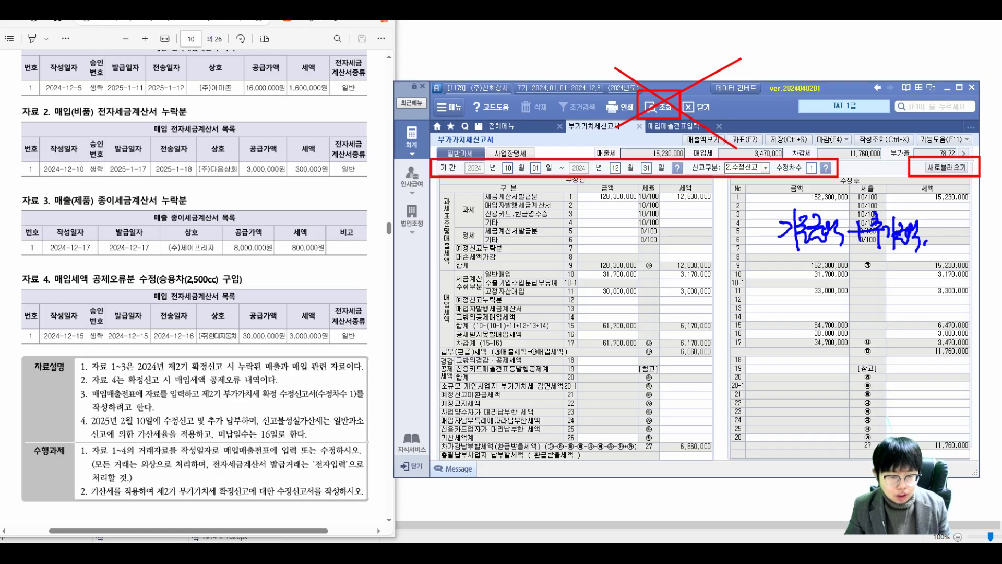
# Open Calculator and compute the change in the sales tax base between the two returns, 152300000 − 128300000.
pyautogui.press('XF86Calculator')
pyautogui.moveTo(616, 173); pyautogui.dragTo(450, 257)
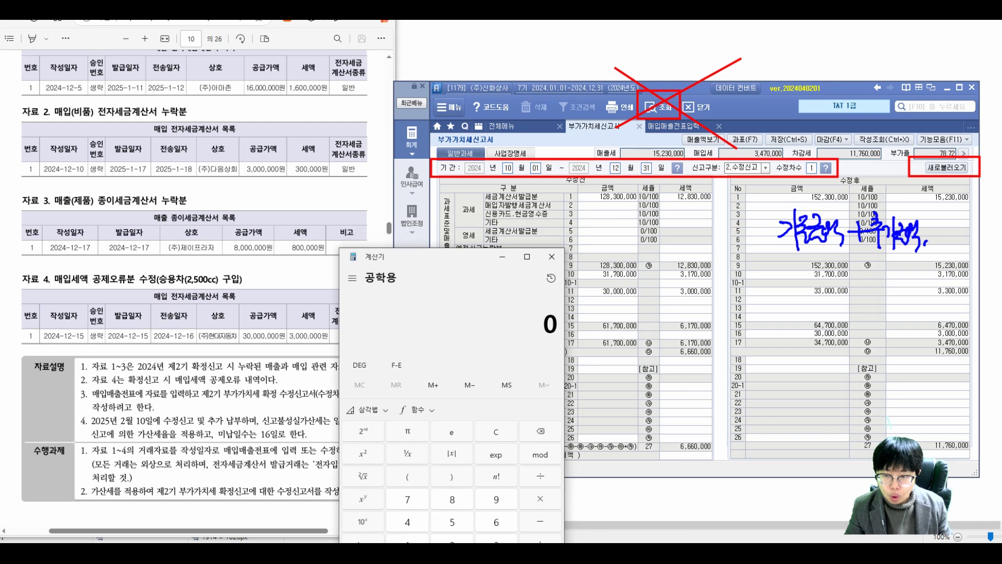
pyautogui.write('152300000 - ')
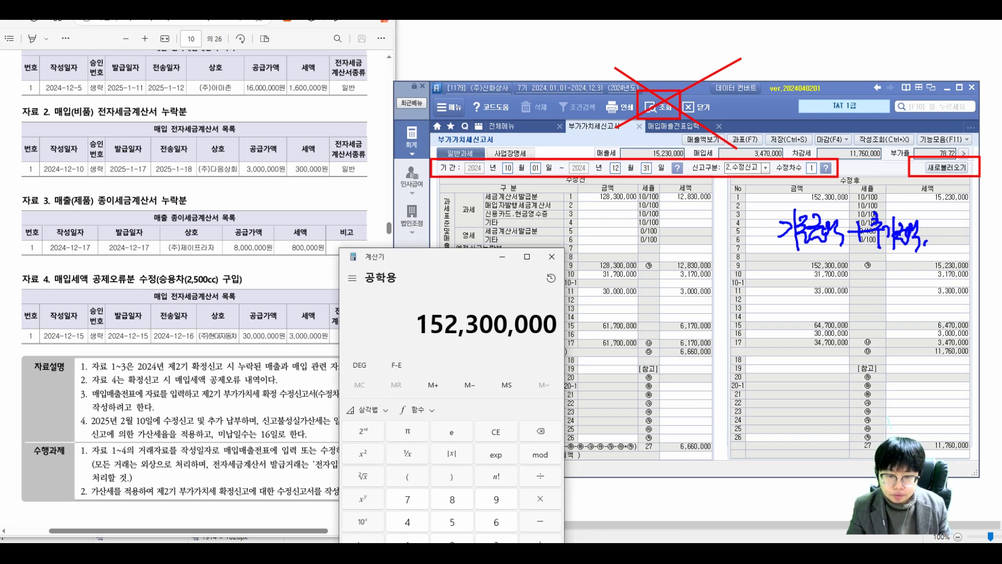
pyautogui.write('128300000')
pyautogui.press('Return')
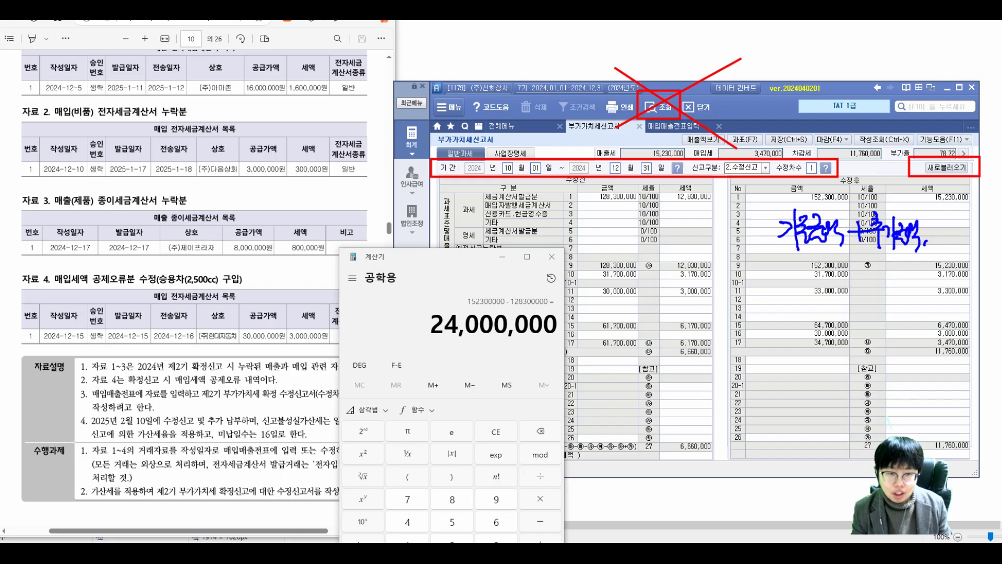
pyautogui.moveTo(69, 79); pyautogui.dragTo(100, 67)
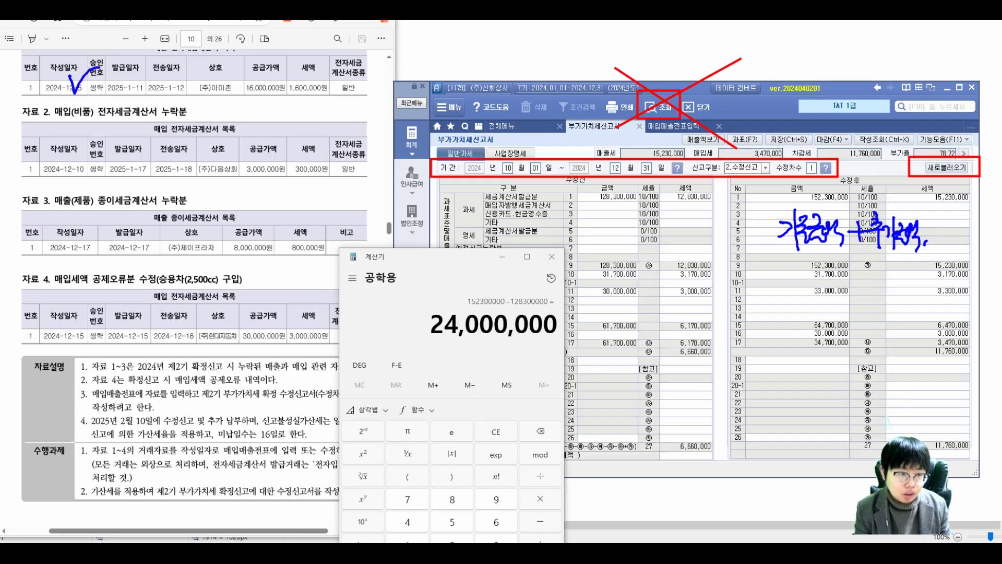
pyautogui.moveTo(100, 231); pyautogui.dragTo(136, 205)
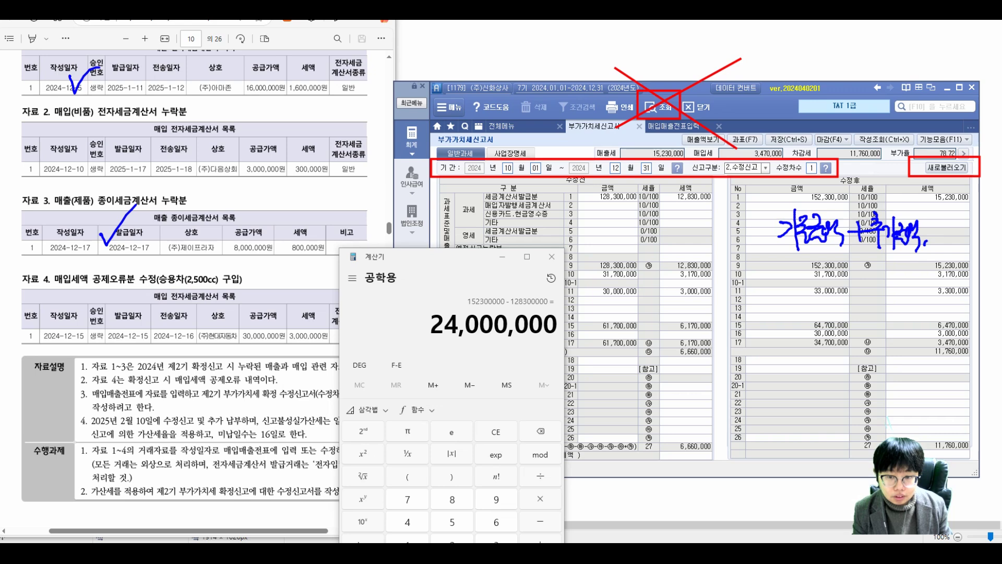
pyautogui.moveTo(727, 265); pyautogui.dragTo(749, 256)
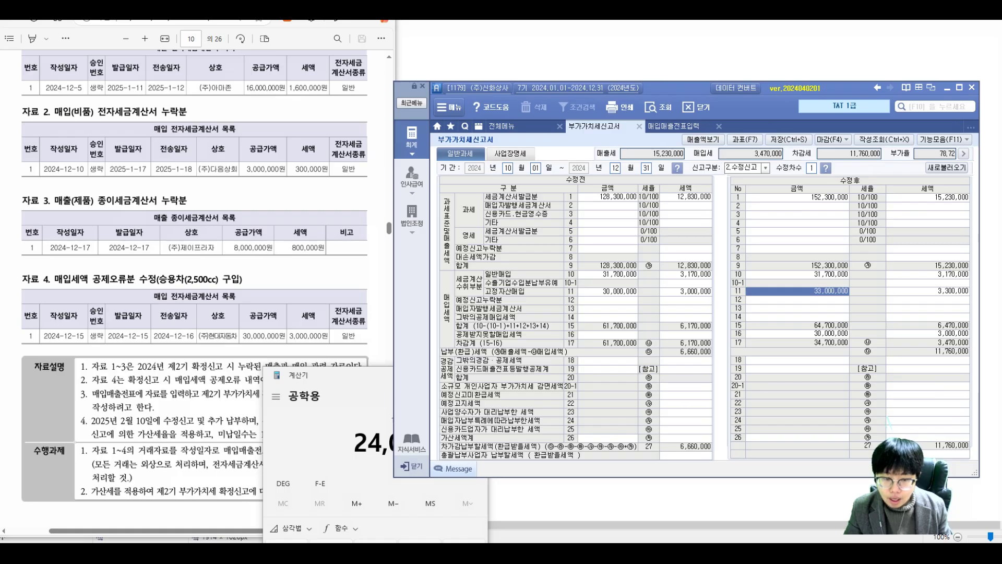
pyautogui.moveTo(333, 378); pyautogui.dragTo(399, 314)
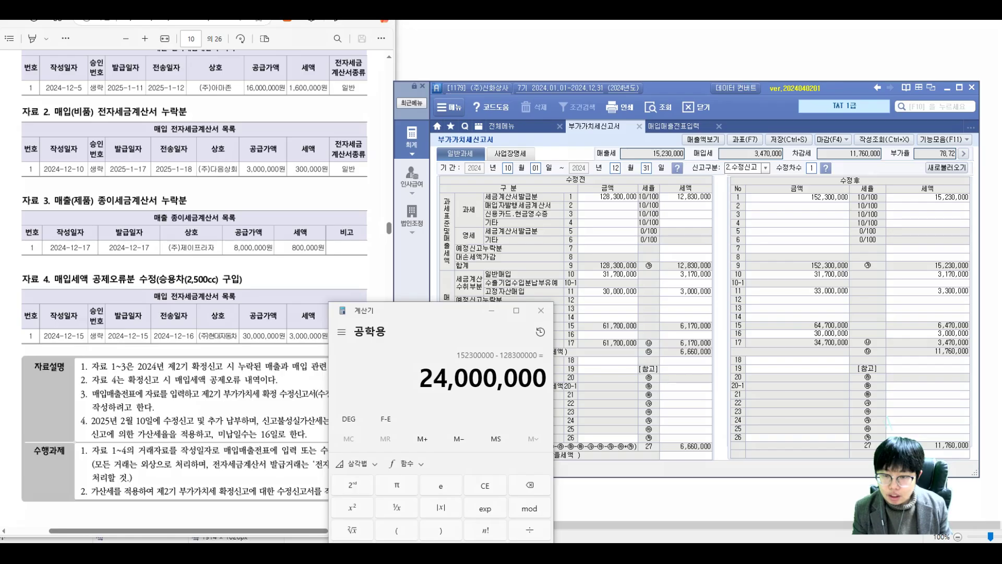
pyautogui.moveTo(732, 264)
pyautogui.mouseDown()
pyautogui.moveTo(779, 263)
pyautogui.moveTo(821, 231)
pyautogui.mouseUp()
pyautogui.moveTo(766, 204); pyautogui.dragTo(775, 215)
pyautogui.moveTo(781, 194)
pyautogui.mouseDown()
pyautogui.moveTo(784, 220)
pyautogui.moveTo(829, 206)
pyautogui.moveTo(835, 218)
pyautogui.mouseUp()
pyautogui.moveTo(814, 291)
pyautogui.mouseDown()
pyautogui.moveTo(771, 340)
pyautogui.moveTo(784, 339)
pyautogui.mouseUp()
pyautogui.moveTo(673, 364)
pyautogui.mouseDown()
pyautogui.moveTo(687, 387)
pyautogui.moveTo(701, 372)
pyautogui.moveTo(714, 385)
pyautogui.mouseUp()
pyautogui.moveTo(591, 300); pyautogui.dragTo(650, 293)
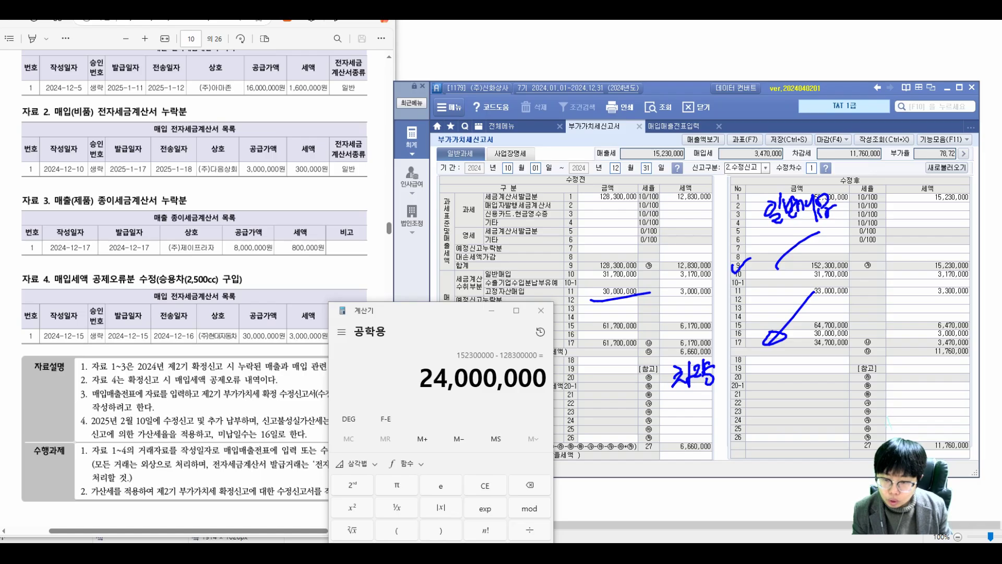
pyautogui.moveTo(722, 372)
pyautogui.mouseDown()
pyautogui.moveTo(737, 371)
pyautogui.moveTo(737, 387)
pyautogui.moveTo(748, 376)
pyautogui.mouseUp()
pyautogui.moveTo(755, 359); pyautogui.dragTo(762, 395)
pyautogui.moveTo(763, 361); pyautogui.dragTo(787, 377)
pyautogui.moveTo(658, 406); pyautogui.dragTo(807, 375)
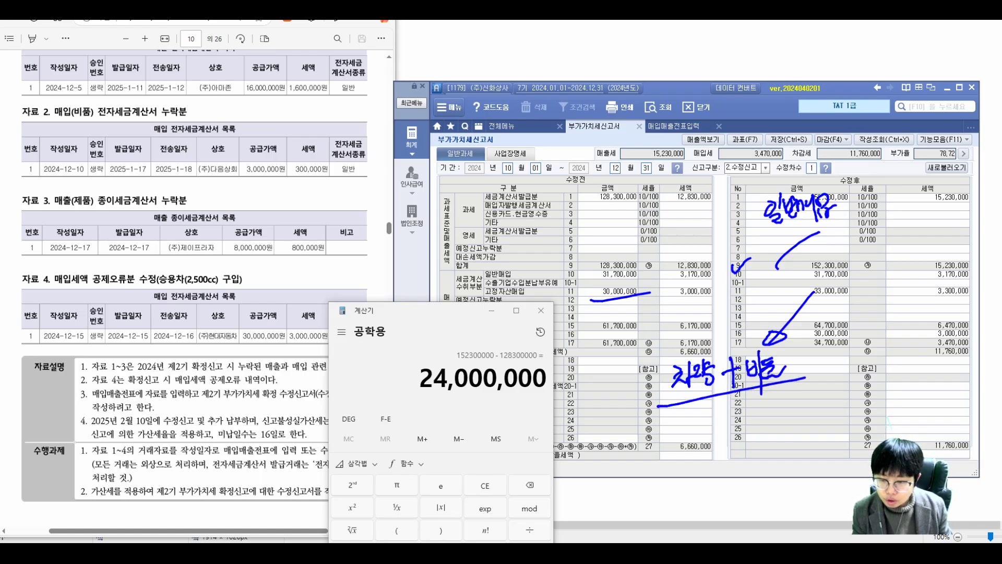
pyautogui.moveTo(213, 156); pyautogui.dragTo(248, 139)
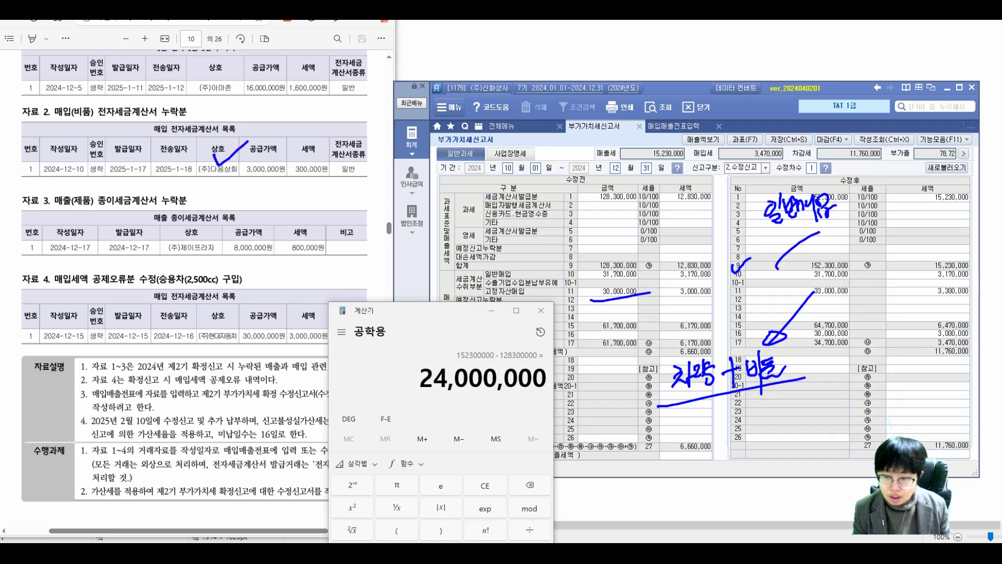
pyautogui.moveTo(851, 339)
pyautogui.mouseDown()
pyautogui.moveTo(831, 400)
pyautogui.moveTo(777, 422)
pyautogui.moveTo(765, 439)
pyautogui.mouseUp()
pyautogui.moveTo(785, 410)
pyautogui.mouseDown()
pyautogui.moveTo(784, 447)
pyautogui.moveTo(804, 428)
pyautogui.moveTo(809, 441)
pyautogui.moveTo(851, 414)
pyautogui.mouseUp()
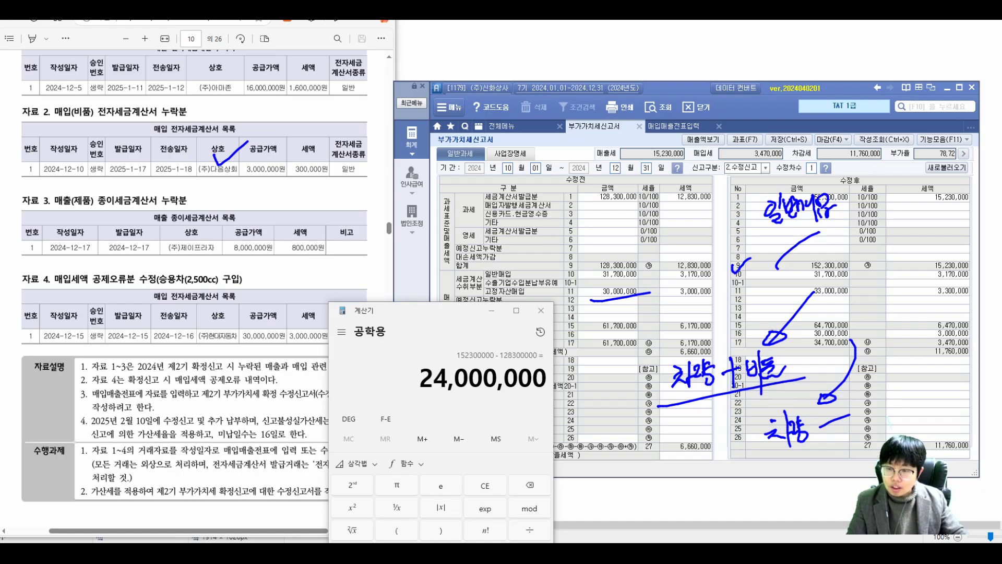
# Close Calculator and go back to the amended (수정후) column of the VAT return.
pyautogui.press('Escape')
pyautogui.click(541, 310)
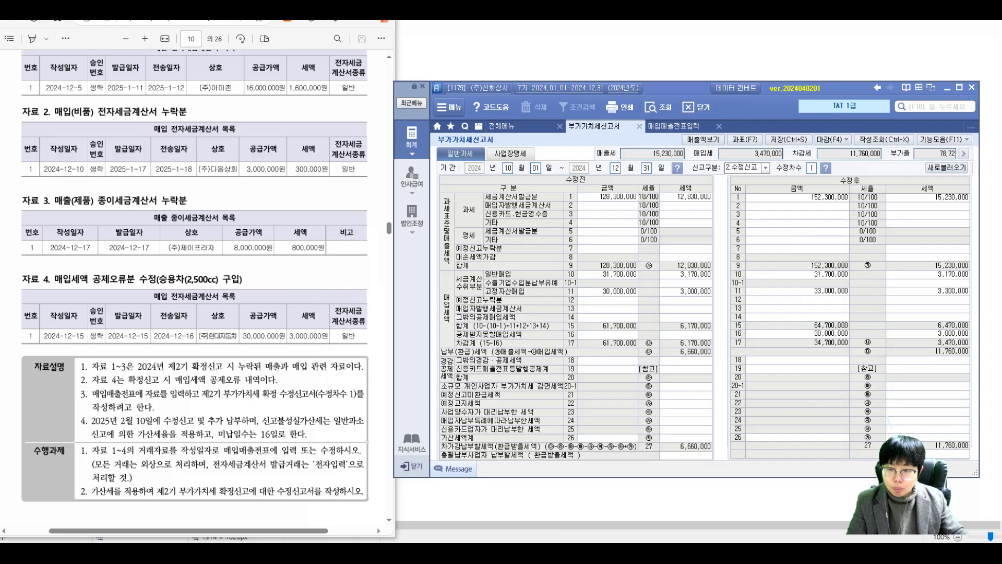
pyautogui.click(797, 240)
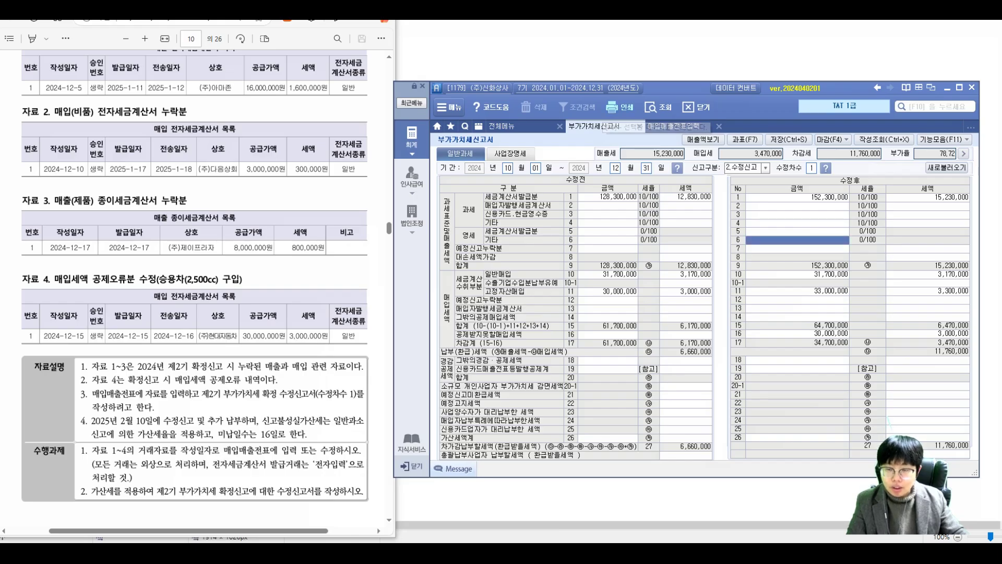
# Open the 가산세명세 dialog from the amended return's 가산세액계 row and place it beside the problem document.
pyautogui.moveTo(674, 93); pyautogui.dragTo(677, 38)
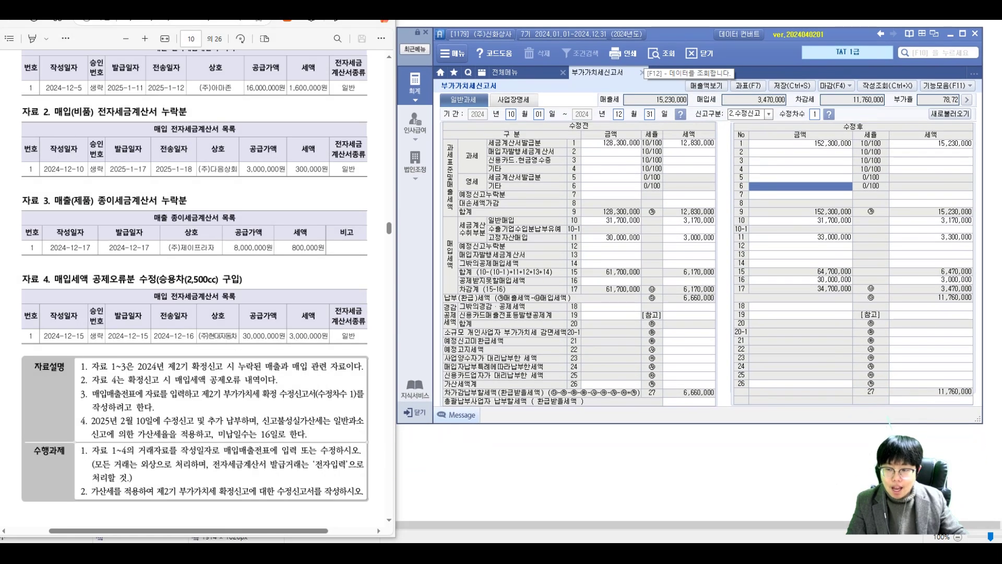
pyautogui.click(931, 384)
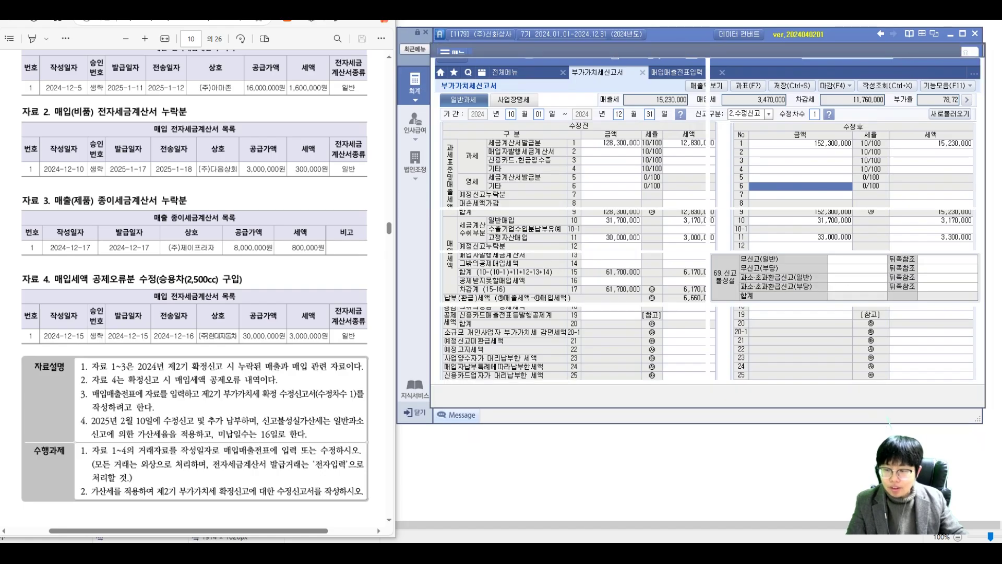
pyautogui.moveTo(699, 51); pyautogui.dragTo(655, 65)
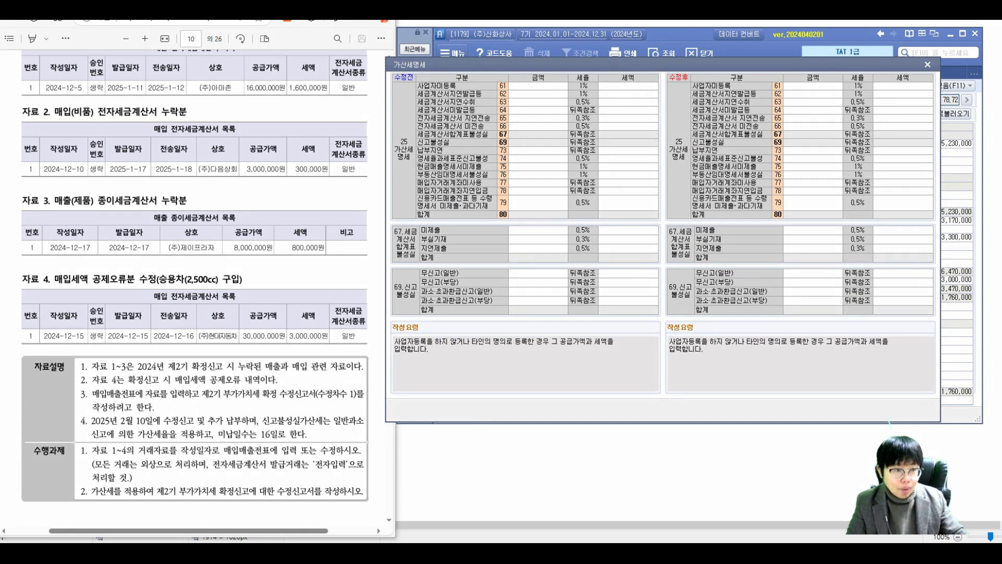
# Box the 발급일자 and 전송일자 columns of the four invoice tables in red and handwrite a deadline note beside 자료 1.
pyautogui.moveTo(102, 55)
pyautogui.mouseDown()
pyautogui.moveTo(138, 217)
pyautogui.moveTo(200, 348)
pyautogui.mouseUp()
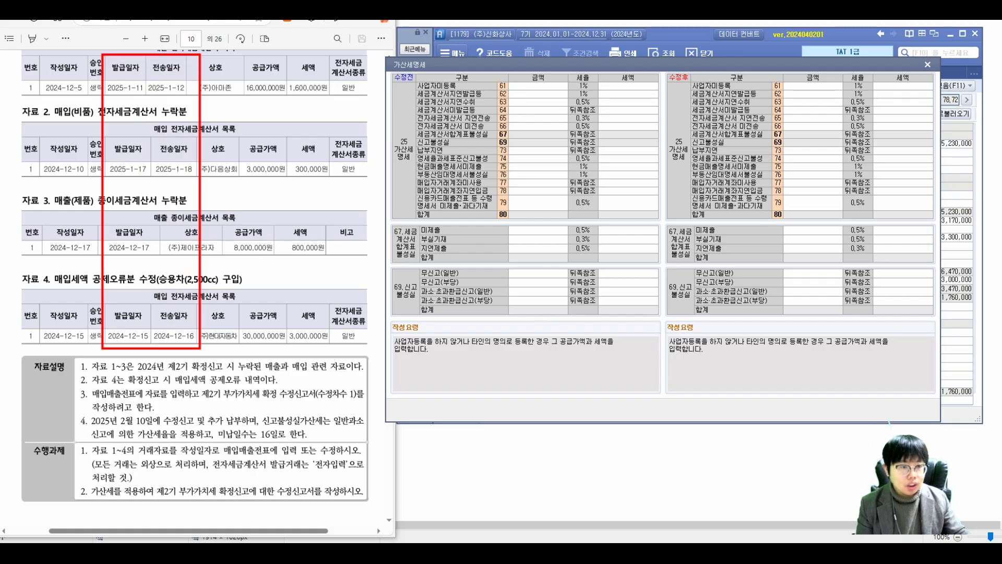
pyautogui.moveTo(222, 75)
pyautogui.mouseDown()
pyautogui.moveTo(243, 104)
pyautogui.moveTo(268, 85)
pyautogui.moveTo(272, 104)
pyautogui.moveTo(285, 97)
pyautogui.moveTo(306, 107)
pyautogui.moveTo(333, 92)
pyautogui.moveTo(326, 107)
pyautogui.mouseUp()
pyautogui.moveTo(340, 89)
pyautogui.mouseDown()
pyautogui.moveTo(343, 102)
pyautogui.moveTo(364, 95)
pyautogui.mouseUp()
pyautogui.moveTo(365, 78)
pyautogui.mouseDown()
pyautogui.moveTo(375, 97)
pyautogui.moveTo(385, 91)
pyautogui.mouseUp()
pyautogui.moveTo(372, 95)
pyautogui.mouseDown()
pyautogui.moveTo(382, 102)
pyautogui.moveTo(392, 92)
pyautogui.mouseUp()
pyautogui.moveTo(396, 74)
pyautogui.mouseDown()
pyautogui.moveTo(398, 108)
pyautogui.moveTo(407, 89)
pyautogui.moveTo(406, 102)
pyautogui.mouseUp()
pyautogui.moveTo(414, 74); pyautogui.dragTo(417, 105)
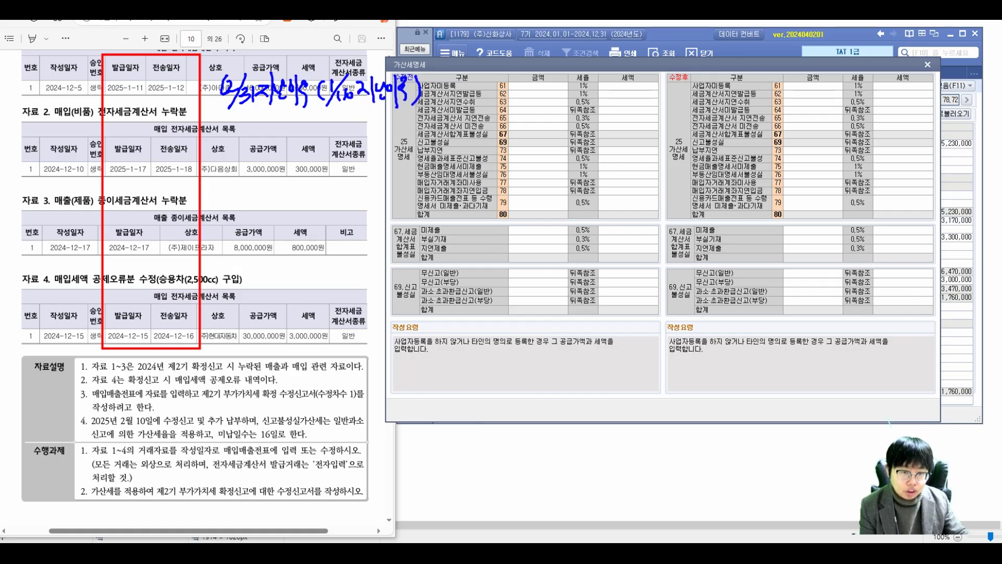
# Handwrite the penalty labels 지연발급 on 자료 1 and 지연수취 on 자료 2 in the problem document.
pyautogui.moveTo(32, 77); pyautogui.dragTo(34, 88)
pyautogui.moveTo(43, 81); pyautogui.dragTo(55, 105)
pyautogui.moveTo(61, 78); pyautogui.dragTo(70, 79)
pyautogui.moveTo(64, 85); pyautogui.dragTo(69, 83)
pyautogui.moveTo(70, 72)
pyautogui.mouseDown()
pyautogui.moveTo(71, 96)
pyautogui.moveTo(80, 93)
pyautogui.mouseUp()
pyautogui.moveTo(82, 73); pyautogui.dragTo(84, 97)
pyautogui.moveTo(81, 75); pyautogui.dragTo(95, 100)
pyautogui.moveTo(89, 84); pyautogui.dragTo(106, 99)
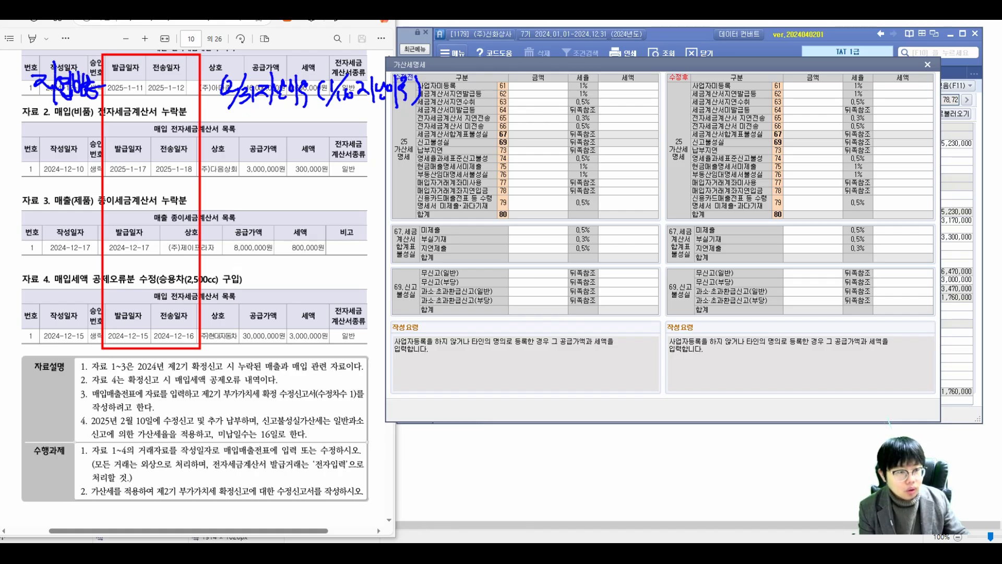
pyautogui.moveTo(15, 156)
pyautogui.mouseDown()
pyautogui.moveTo(34, 184)
pyautogui.moveTo(61, 156)
pyautogui.moveTo(66, 170)
pyautogui.mouseUp()
pyautogui.moveTo(57, 168)
pyautogui.mouseDown()
pyautogui.moveTo(58, 190)
pyautogui.moveTo(71, 168)
pyautogui.moveTo(76, 189)
pyautogui.mouseUp()
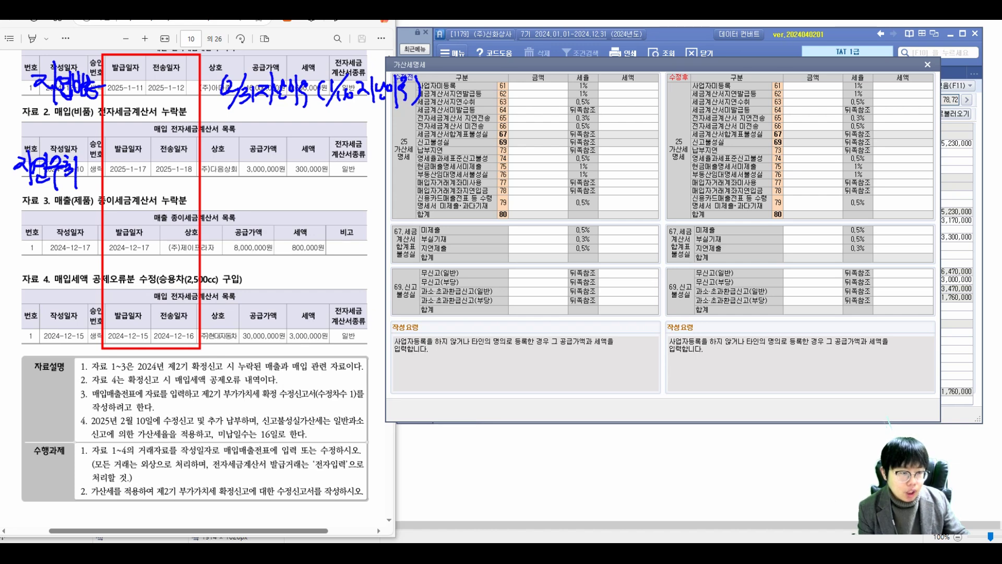
# Handwrite 미발급 (1%) on 자료 3 and a note about the input tax deduction on 자료 4.
pyautogui.moveTo(17, 231)
pyautogui.mouseDown()
pyautogui.moveTo(33, 256)
pyautogui.moveTo(76, 251)
pyautogui.moveTo(23, 288)
pyautogui.moveTo(45, 276)
pyautogui.mouseUp()
pyautogui.moveTo(47, 262); pyautogui.dragTo(49, 289)
pyautogui.moveTo(62, 276); pyautogui.dragTo(67, 282)
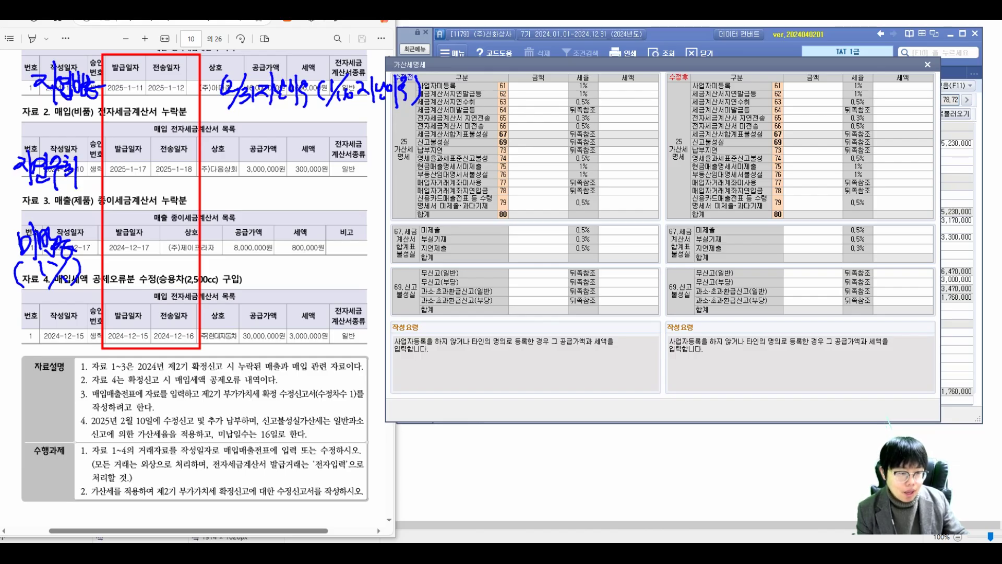
pyautogui.moveTo(33, 325); pyautogui.dragTo(47, 333)
pyautogui.moveTo(17, 347)
pyautogui.mouseDown()
pyautogui.moveTo(53, 333)
pyautogui.moveTo(47, 357)
pyautogui.mouseUp()
pyautogui.moveTo(45, 327)
pyautogui.mouseDown()
pyautogui.moveTo(67, 344)
pyautogui.moveTo(76, 329)
pyautogui.mouseUp()
pyautogui.moveTo(61, 342); pyautogui.dragTo(89, 331)
pyautogui.moveTo(30, 367)
pyautogui.mouseDown()
pyautogui.moveTo(33, 377)
pyautogui.moveTo(74, 376)
pyautogui.moveTo(84, 356)
pyautogui.moveTo(97, 375)
pyautogui.moveTo(110, 362)
pyautogui.moveTo(112, 375)
pyautogui.mouseUp()
pyautogui.moveTo(51, 391)
pyautogui.mouseDown()
pyautogui.moveTo(82, 415)
pyautogui.moveTo(86, 384)
pyautogui.moveTo(93, 410)
pyautogui.moveTo(92, 395)
pyautogui.moveTo(105, 408)
pyautogui.moveTo(125, 368)
pyautogui.mouseUp()
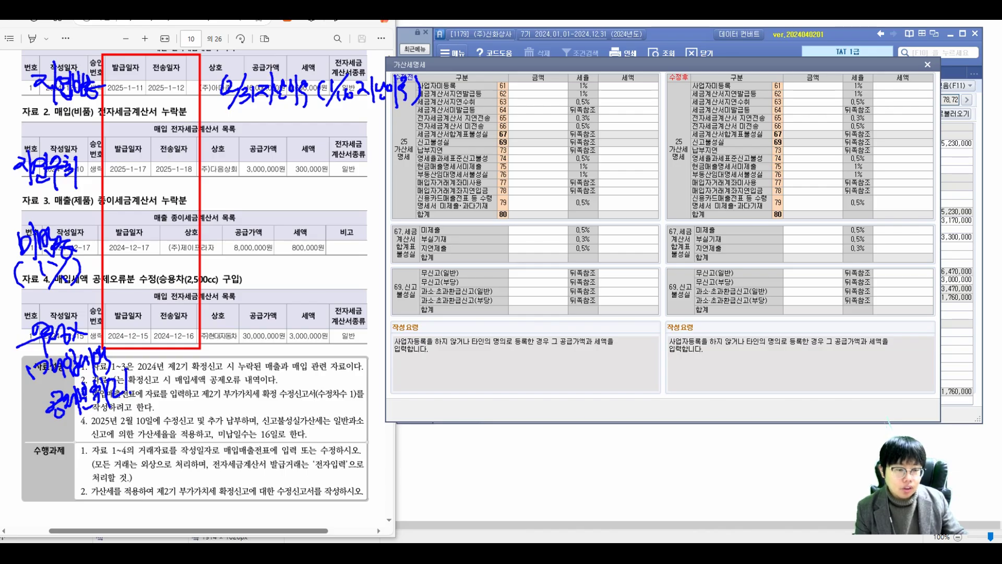
# Handwrite 신고불성실 and 납부불성실 over the 자료설명 text and join the two with a bracket.
pyautogui.moveTo(238, 359)
pyautogui.mouseDown()
pyautogui.moveTo(256, 392)
pyautogui.moveTo(272, 361)
pyautogui.moveTo(284, 390)
pyautogui.moveTo(316, 366)
pyautogui.moveTo(304, 390)
pyautogui.moveTo(321, 392)
pyautogui.mouseUp()
pyautogui.moveTo(247, 409); pyautogui.dragTo(261, 424)
pyautogui.moveTo(252, 424); pyautogui.dragTo(259, 438)
pyautogui.moveTo(265, 410); pyautogui.dragTo(272, 448)
pyautogui.moveTo(276, 414)
pyautogui.mouseDown()
pyautogui.moveTo(281, 434)
pyautogui.moveTo(330, 434)
pyautogui.mouseUp()
pyautogui.moveTo(212, 364)
pyautogui.mouseDown()
pyautogui.moveTo(201, 431)
pyautogui.moveTo(222, 432)
pyautogui.mouseUp()
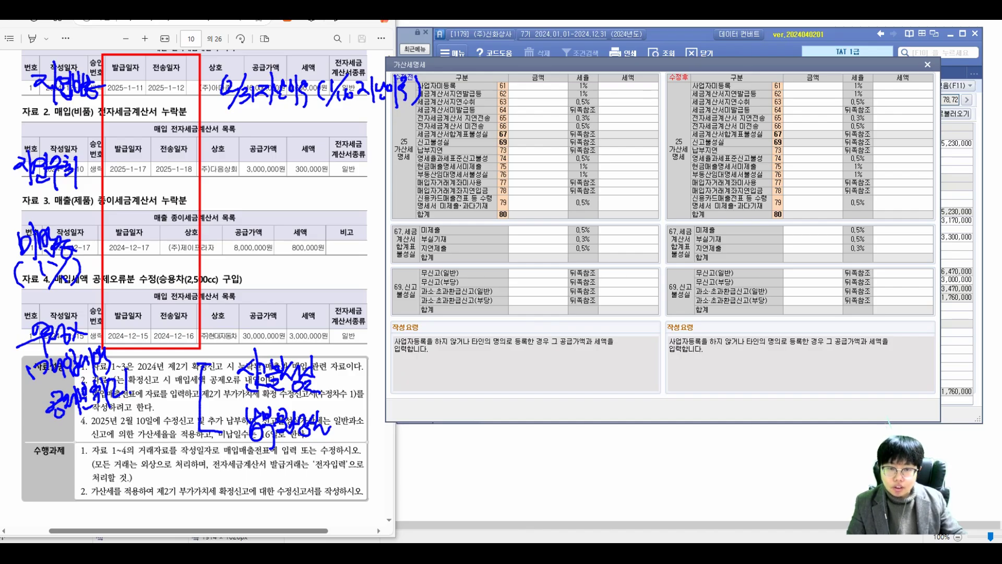
# Clear the annotations and enter amended amounts of 16,000,000 for 세금계산서지연발급등 and 3,000,000 for 세금계산서지연수취.
pyautogui.click(813, 93)
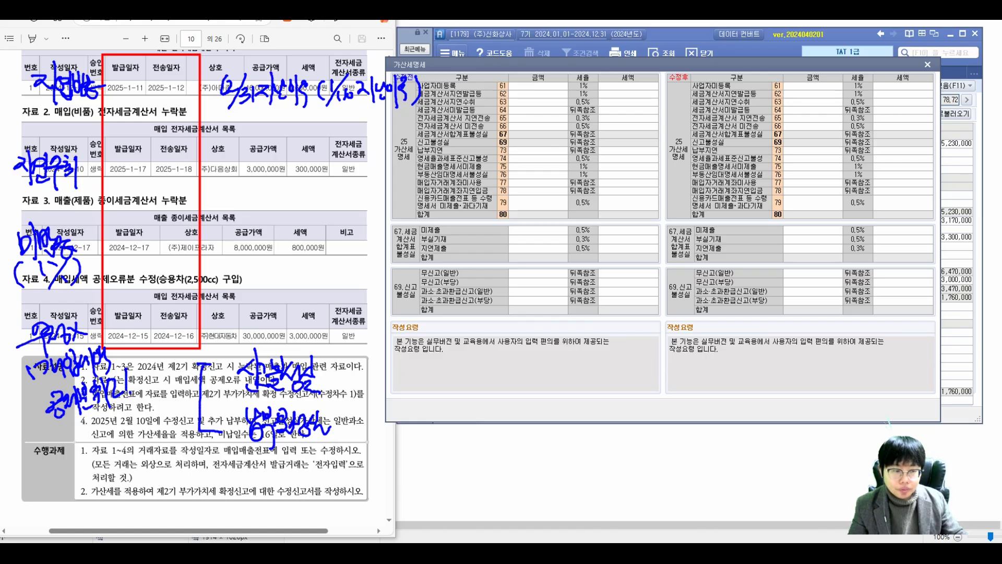
pyautogui.press('Escape')
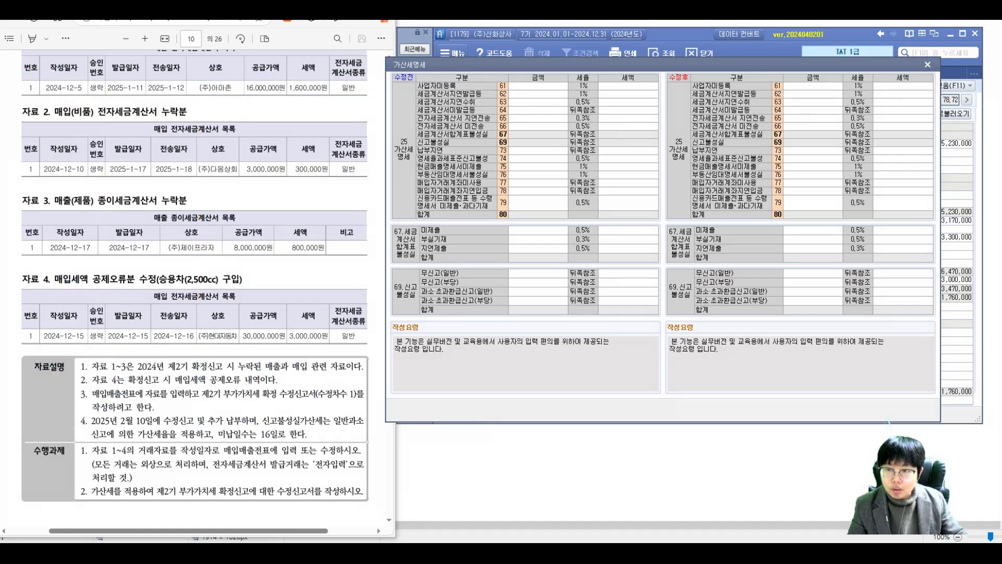
pyautogui.write('16000000')
pyautogui.press('Return')
pyautogui.click(812, 102)
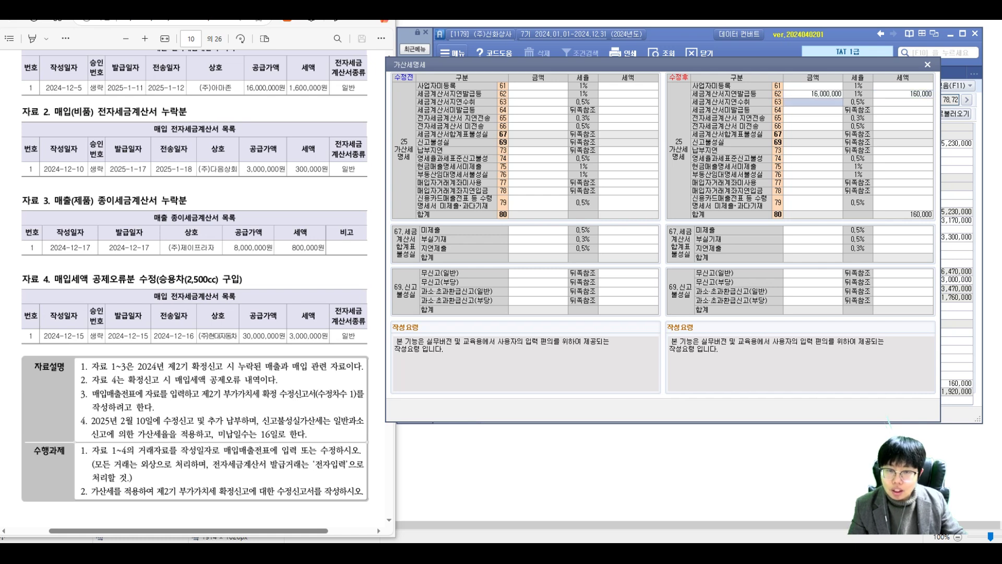
pyautogui.write('3000000')
pyautogui.press('Return')
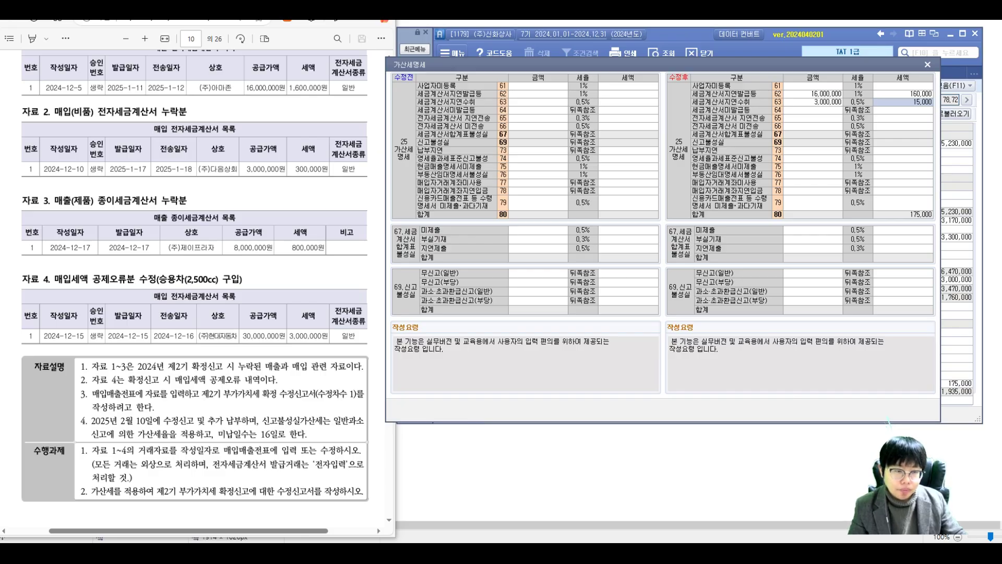
# Enter 8,000,000 as the amended 세금계산서미발급등 amount with a penalty tax of 8,000.
pyautogui.press('Down')
pyautogui.press('Left')
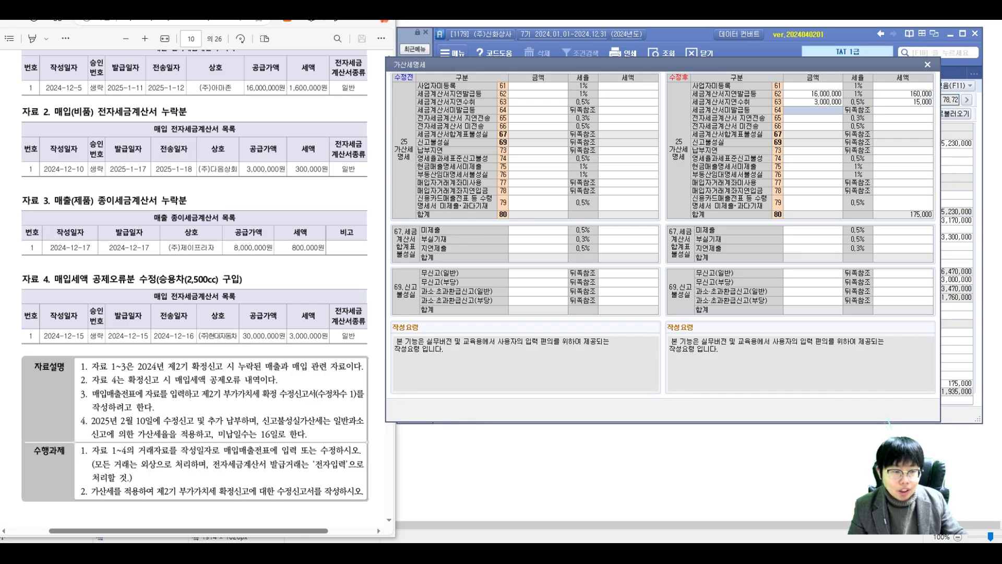
pyautogui.write('8000000')
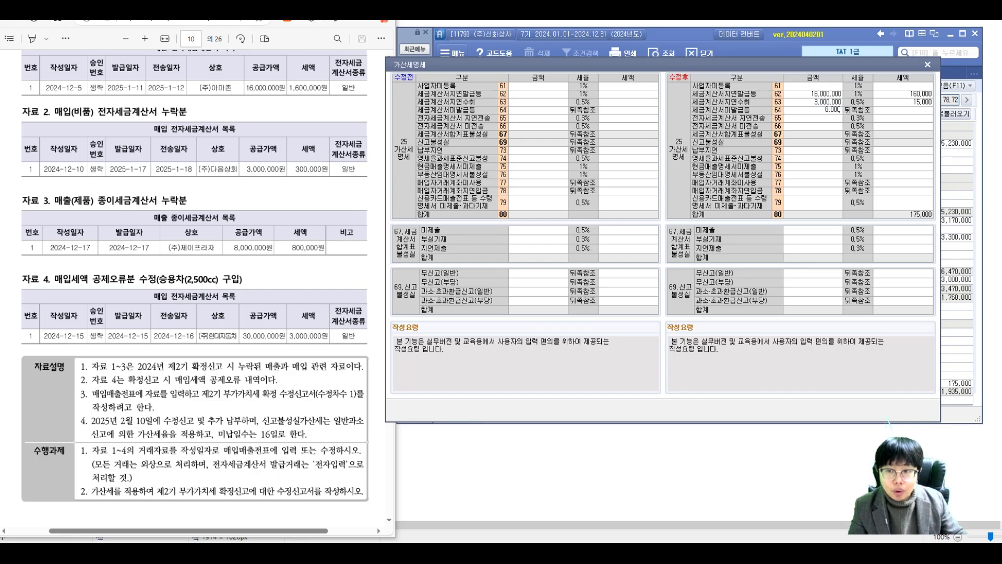
pyautogui.press('Return')
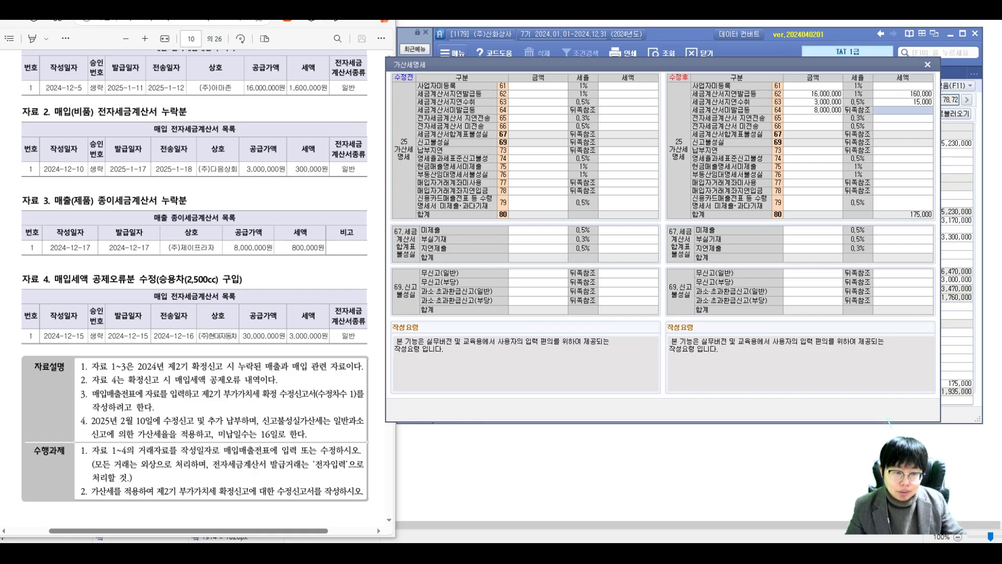
pyautogui.write('8000')
pyautogui.press('Return')
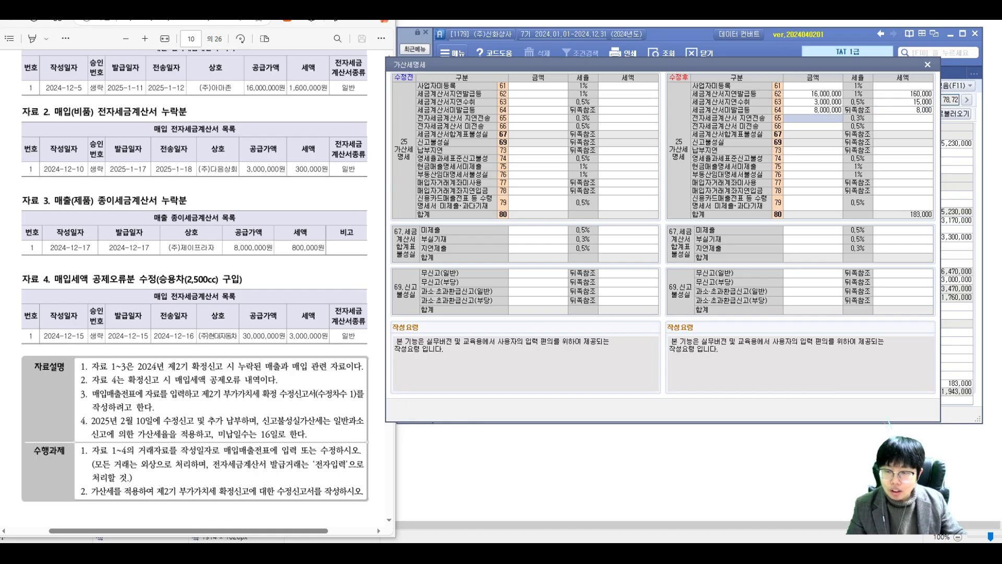
# Compute the 미발급 penalty 8000000 × 0.01 in Calculator and close it.
pyautogui.press('XF86Calculator')
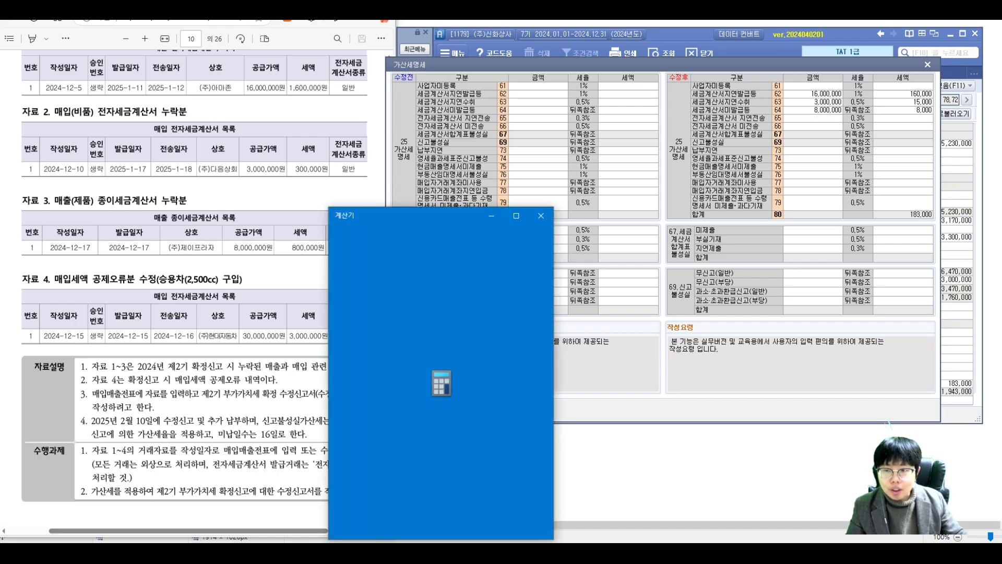
pyautogui.moveTo(392, 216); pyautogui.dragTo(480, 200)
pyautogui.write('8000000')
pyautogui.write('*0.01')
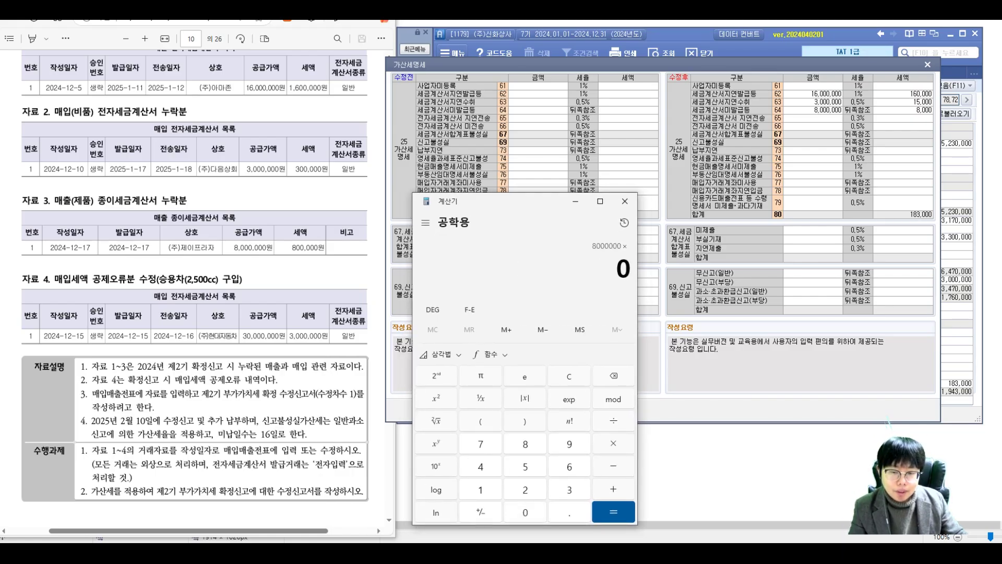
pyautogui.press('Return')
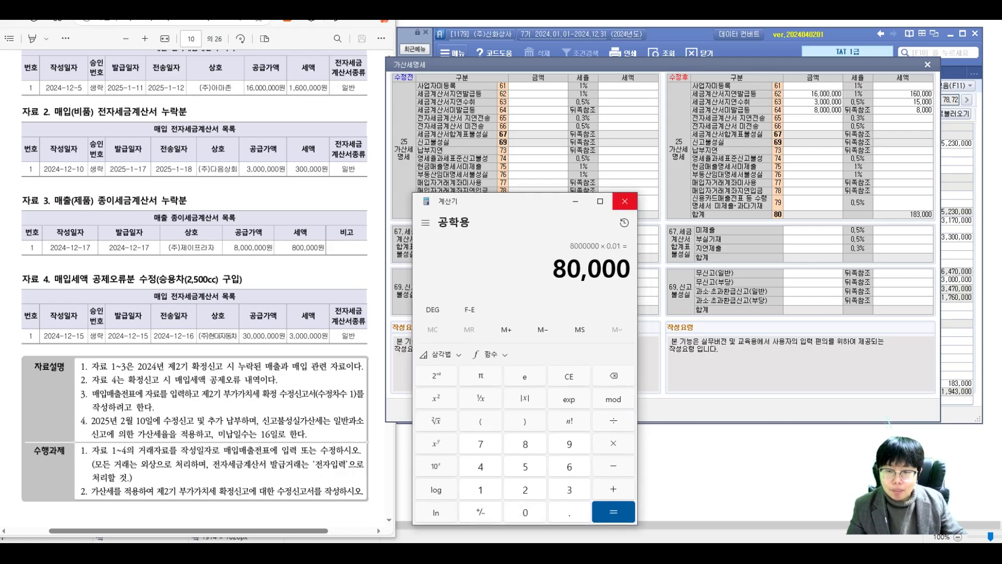
pyautogui.click(625, 201)
# Correct the amended 세금계산서미발급등 penalty tax to 80,000.
pyautogui.click(903, 110)
pyautogui.write('80000')
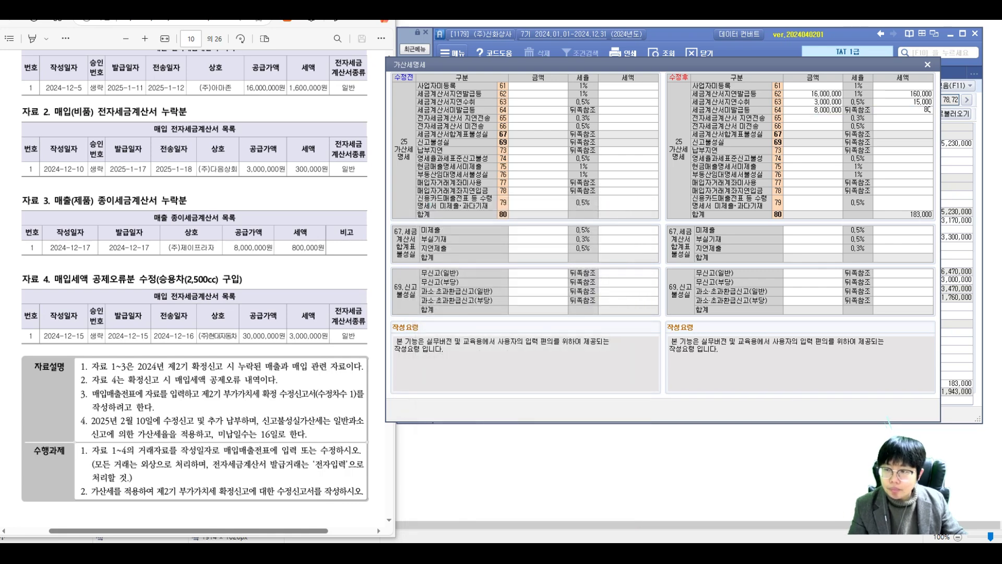
pyautogui.press('Return')
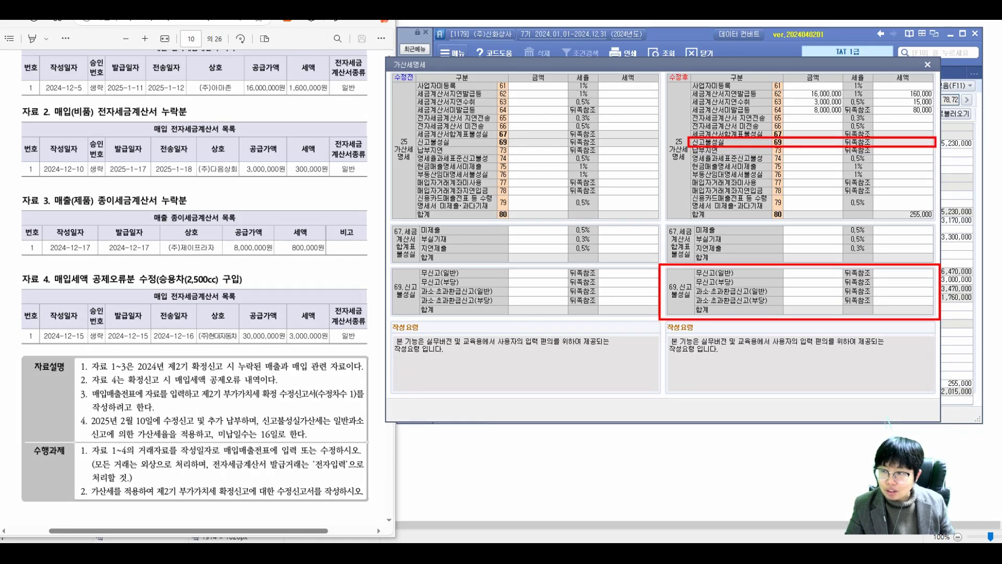
# Connect the boxed 신고불성실 row to its breakdown, check-mark the breakdown, and handwrite the formula (매출세액 − 매입세액) × 10% × 감면율.
pyautogui.moveTo(662, 152); pyautogui.dragTo(636, 271)
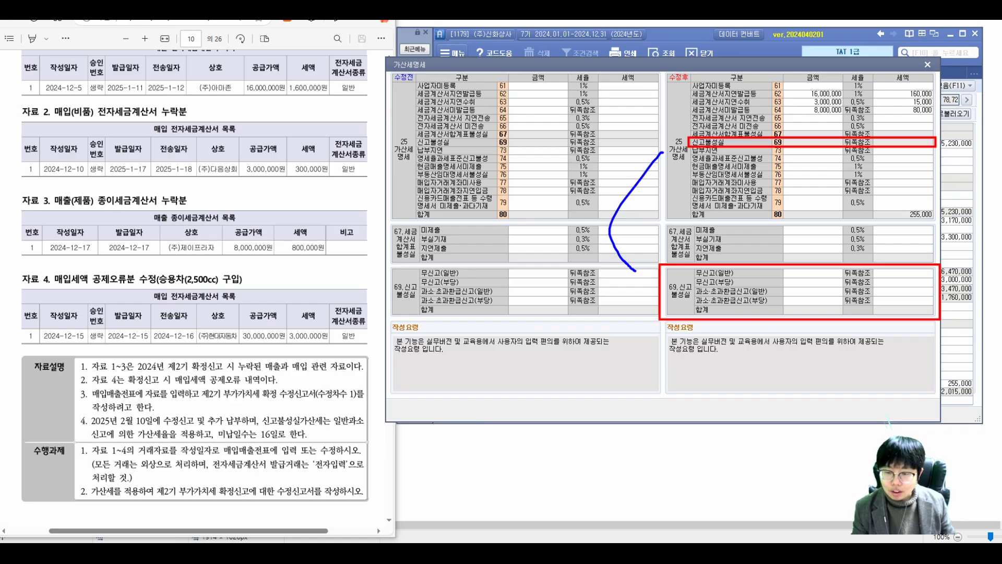
pyautogui.moveTo(683, 279)
pyautogui.mouseDown()
pyautogui.moveTo(689, 289)
pyautogui.moveTo(705, 265)
pyautogui.mouseUp()
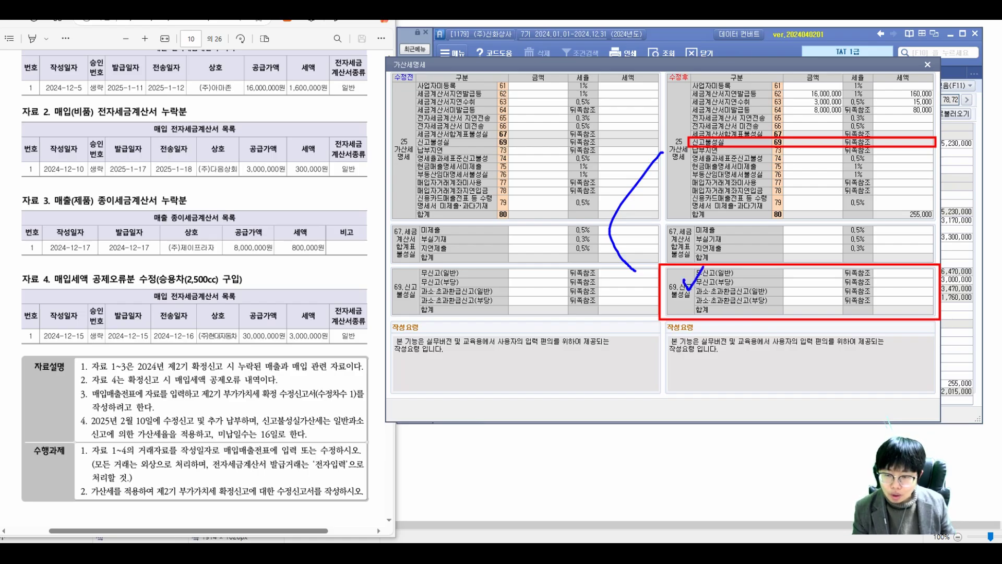
pyautogui.moveTo(365, 347)
pyautogui.mouseDown()
pyautogui.moveTo(368, 368)
pyautogui.moveTo(377, 359)
pyautogui.mouseUp()
pyautogui.moveTo(390, 337); pyautogui.dragTo(390, 377)
pyautogui.moveTo(393, 341)
pyautogui.mouseDown()
pyautogui.moveTo(409, 350)
pyautogui.moveTo(412, 370)
pyautogui.moveTo(448, 373)
pyautogui.moveTo(469, 357)
pyautogui.moveTo(511, 364)
pyautogui.moveTo(524, 343)
pyautogui.moveTo(530, 371)
pyautogui.moveTo(554, 370)
pyautogui.mouseUp()
pyautogui.moveTo(557, 353)
pyautogui.mouseDown()
pyautogui.moveTo(566, 367)
pyautogui.moveTo(589, 368)
pyautogui.mouseUp()
pyautogui.moveTo(360, 337); pyautogui.dragTo(359, 370)
pyautogui.moveTo(621, 347); pyautogui.dragTo(635, 361)
pyautogui.moveTo(635, 346); pyautogui.dragTo(621, 362)
pyautogui.moveTo(643, 349)
pyautogui.mouseDown()
pyautogui.moveTo(646, 360)
pyautogui.moveTo(657, 347)
pyautogui.moveTo(664, 364)
pyautogui.mouseUp()
pyautogui.moveTo(673, 356)
pyautogui.mouseDown()
pyautogui.moveTo(721, 357)
pyautogui.moveTo(704, 358)
pyautogui.mouseUp()
pyautogui.moveTo(731, 344)
pyautogui.mouseDown()
pyautogui.moveTo(739, 357)
pyautogui.moveTo(797, 357)
pyautogui.mouseUp()
pyautogui.click(802, 351)
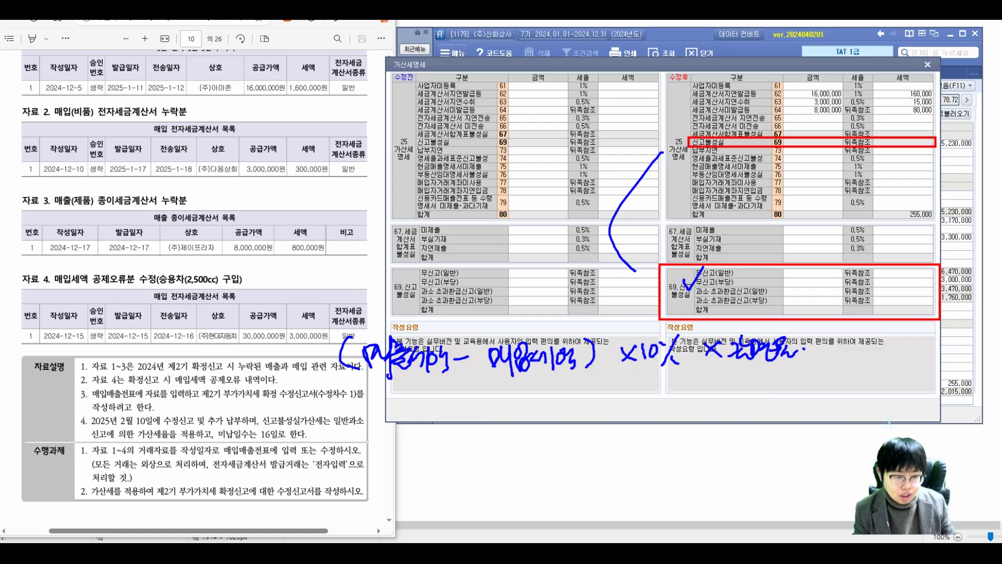
# Handwrite the amended-filing reduction rates by month range (90%, 75% for 1–3, 50% for 3–6) over the document and erase them.
pyautogui.moveTo(46, 347)
pyautogui.mouseDown()
pyautogui.moveTo(41, 363)
pyautogui.moveTo(53, 365)
pyautogui.mouseUp()
pyautogui.moveTo(21, 379)
pyautogui.mouseDown()
pyautogui.moveTo(64, 360)
pyautogui.moveTo(53, 390)
pyautogui.mouseUp()
pyautogui.moveTo(59, 360)
pyautogui.mouseDown()
pyautogui.moveTo(55, 374)
pyautogui.moveTo(72, 372)
pyautogui.mouseUp()
pyautogui.moveTo(74, 353); pyautogui.dragTo(85, 364)
pyautogui.moveTo(79, 366); pyautogui.dragTo(117, 371)
pyautogui.moveTo(40, 402); pyautogui.dragTo(47, 425)
pyautogui.moveTo(43, 403)
pyautogui.mouseDown()
pyautogui.moveTo(76, 421)
pyautogui.moveTo(157, 350)
pyautogui.moveTo(168, 379)
pyautogui.mouseUp()
pyautogui.moveTo(78, 437); pyautogui.dragTo(66, 465)
pyautogui.moveTo(76, 441); pyautogui.dragTo(100, 451)
pyautogui.moveTo(139, 399)
pyautogui.mouseDown()
pyautogui.moveTo(157, 426)
pyautogui.moveTo(168, 418)
pyautogui.mouseUp()
pyautogui.moveTo(164, 375); pyautogui.dragTo(180, 415)
pyautogui.moveTo(181, 399); pyautogui.dragTo(193, 406)
pyautogui.moveTo(86, 487); pyautogui.dragTo(84, 512)
pyautogui.moveTo(94, 494)
pyautogui.mouseDown()
pyautogui.moveTo(107, 485)
pyautogui.moveTo(107, 500)
pyautogui.mouseUp()
pyautogui.moveTo(118, 480); pyautogui.dragTo(124, 498)
pyautogui.moveTo(168, 436)
pyautogui.mouseDown()
pyautogui.moveTo(164, 457)
pyautogui.moveTo(180, 445)
pyautogui.mouseUp()
pyautogui.moveTo(197, 415)
pyautogui.mouseDown()
pyautogui.moveTo(204, 454)
pyautogui.moveTo(218, 435)
pyautogui.mouseUp()
pyautogui.moveTo(157, 285); pyautogui.dragTo(261, 467)
pyautogui.moveTo(268, 458); pyautogui.dragTo(276, 453)
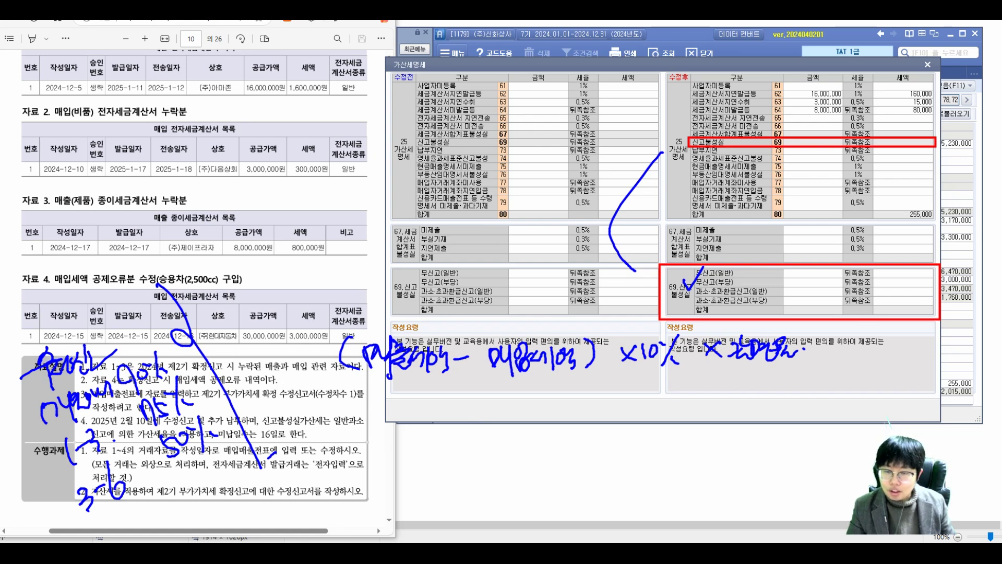
pyautogui.moveTo(6, 248); pyautogui.dragTo(310, 543)
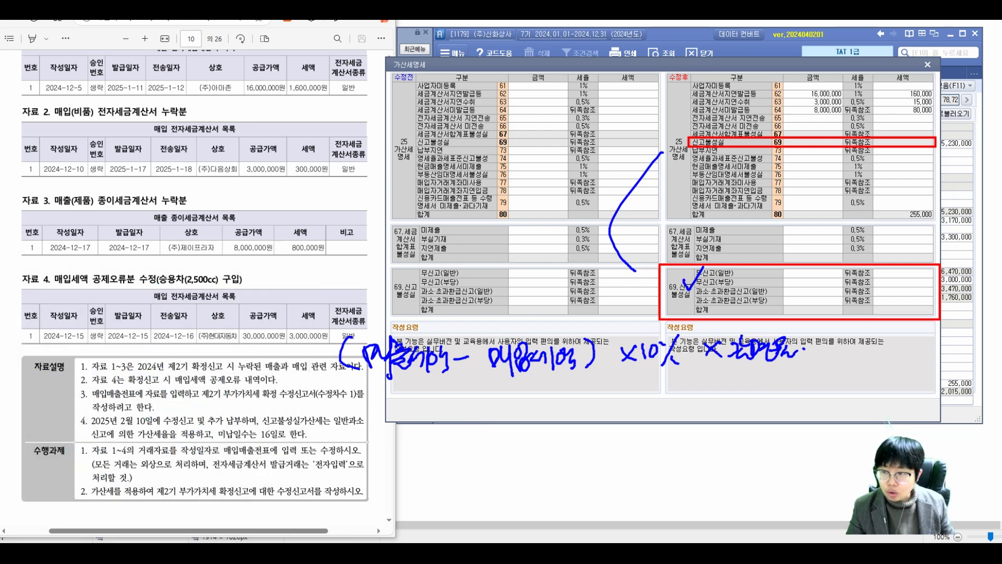
# Box the 미납일수 16일 condition in red and extend the handwritten formula with 10% (90% 감면).
pyautogui.moveTo(208, 423); pyautogui.dragTo(319, 444)
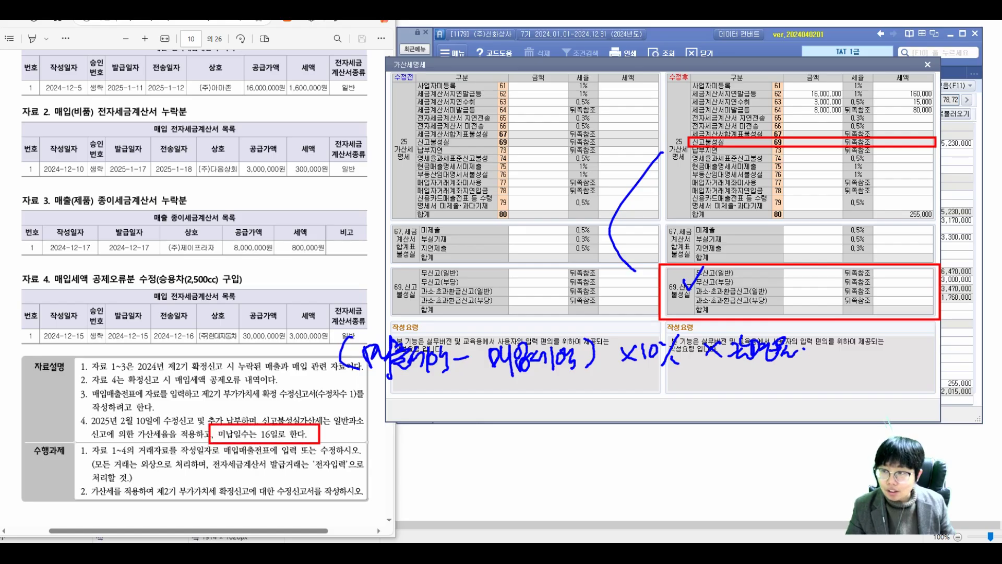
pyautogui.moveTo(809, 333); pyautogui.dragTo(810, 358)
pyautogui.moveTo(822, 345); pyautogui.dragTo(833, 342)
pyautogui.moveTo(845, 332)
pyautogui.mouseDown()
pyautogui.moveTo(835, 359)
pyautogui.moveTo(868, 358)
pyautogui.mouseUp()
pyautogui.moveTo(883, 342); pyautogui.dragTo(879, 365)
pyautogui.moveTo(891, 348); pyautogui.dragTo(902, 345)
pyautogui.moveTo(914, 334); pyautogui.dragTo(908, 361)
pyautogui.moveTo(913, 350); pyautogui.dragTo(944, 357)
pyautogui.moveTo(948, 335)
pyautogui.mouseDown()
pyautogui.moveTo(950, 354)
pyautogui.moveTo(970, 362)
pyautogui.mouseUp()
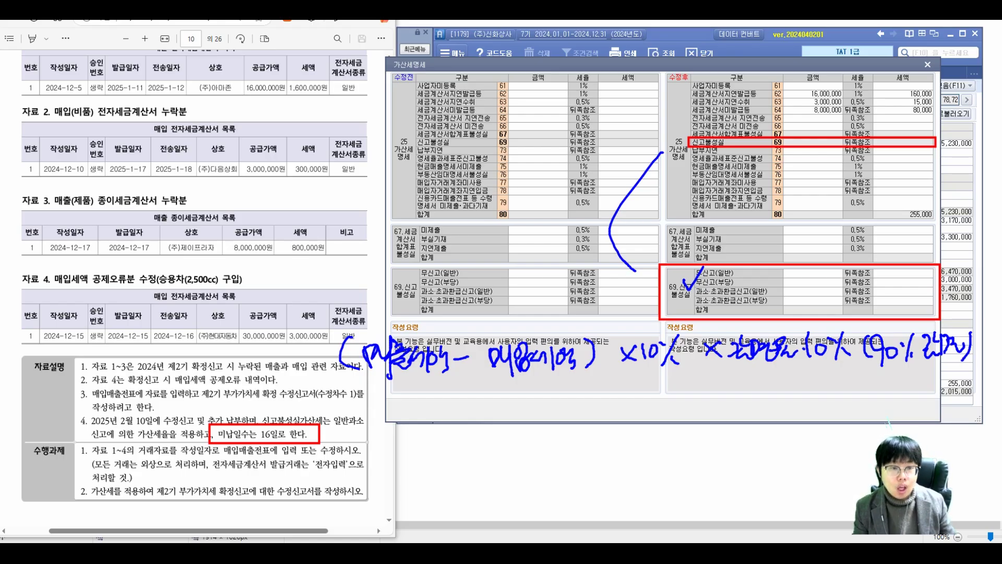
# Check-mark the 자료 1, 자료 3 and 자료 2 invoices and handwrite 2,400,000 − 300,000 under the formula.
pyautogui.moveTo(284, 73); pyautogui.dragTo(300, 64)
pyautogui.moveTo(277, 235); pyautogui.dragTo(296, 227)
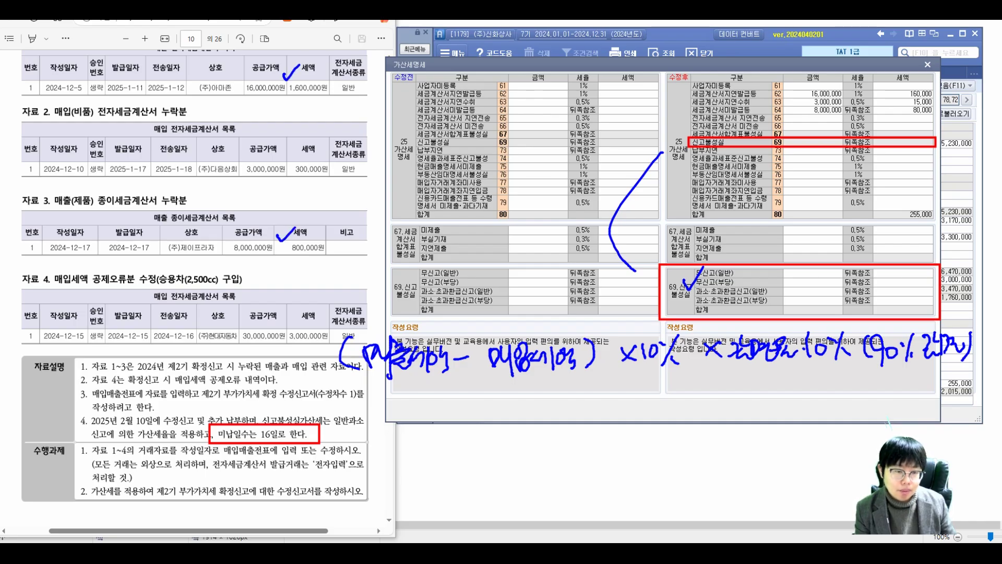
pyautogui.moveTo(352, 389); pyautogui.dragTo(364, 406)
pyautogui.moveTo(367, 403); pyautogui.dragTo(399, 402)
pyautogui.moveTo(389, 379)
pyautogui.mouseDown()
pyautogui.moveTo(395, 426)
pyautogui.moveTo(411, 409)
pyautogui.moveTo(488, 400)
pyautogui.mouseUp()
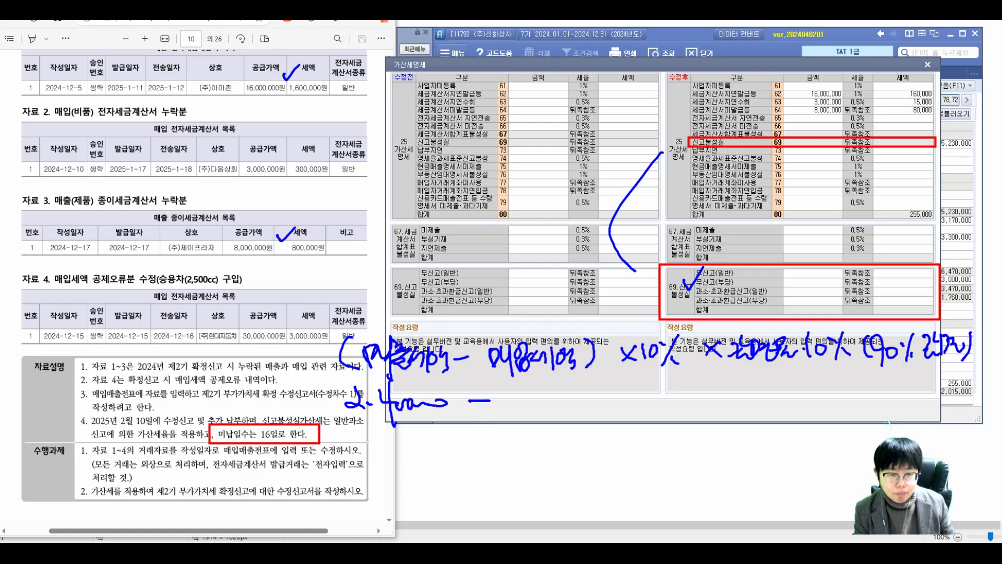
pyautogui.moveTo(233, 163); pyautogui.dragTo(251, 152)
pyautogui.moveTo(514, 383)
pyautogui.mouseDown()
pyautogui.moveTo(522, 403)
pyautogui.moveTo(546, 389)
pyautogui.moveTo(572, 399)
pyautogui.moveTo(605, 389)
pyautogui.mouseUp()
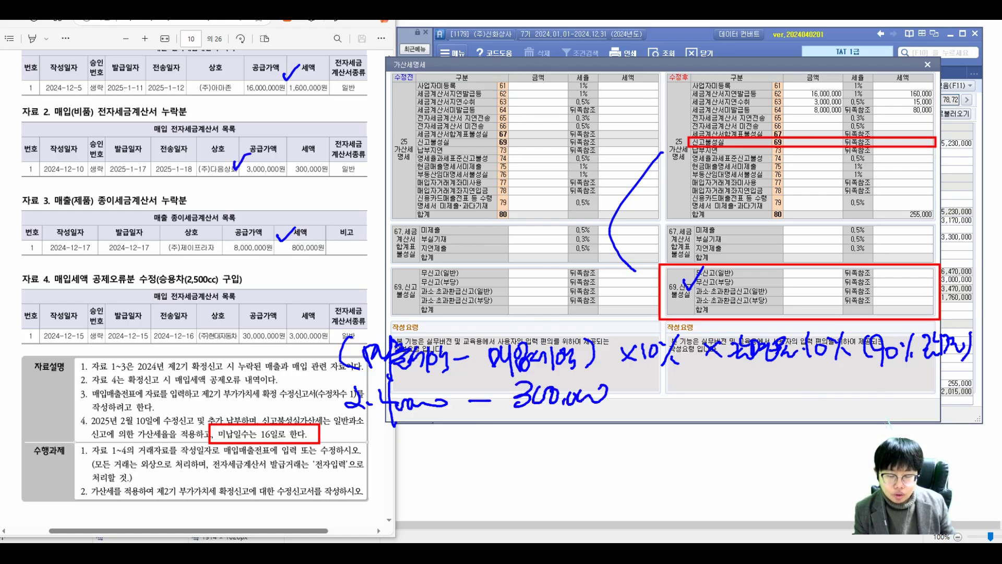
# Circle 매입세액 in the 자료 4 heading and handwrite an explanatory note with an arrow below its table.
pyautogui.moveTo(83, 272)
pyautogui.mouseDown()
pyautogui.moveTo(45, 279)
pyautogui.moveTo(81, 295)
pyautogui.mouseUp()
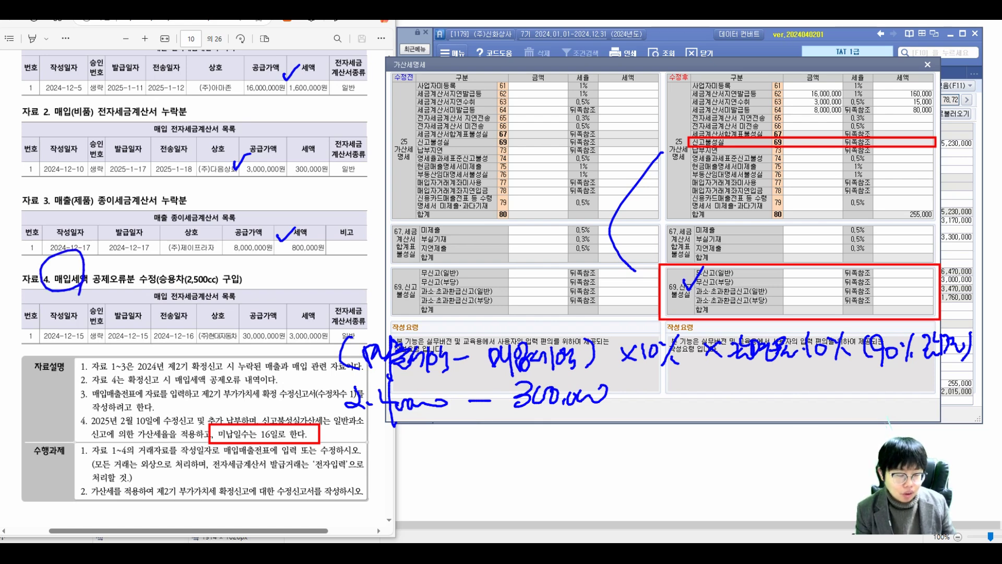
pyautogui.moveTo(50, 405); pyautogui.dragTo(79, 344)
pyautogui.moveTo(70, 351)
pyautogui.mouseDown()
pyautogui.moveTo(81, 344)
pyautogui.moveTo(77, 356)
pyautogui.moveTo(118, 365)
pyautogui.mouseUp()
pyautogui.moveTo(123, 344)
pyautogui.mouseDown()
pyautogui.moveTo(128, 359)
pyautogui.moveTo(178, 327)
pyautogui.moveTo(182, 337)
pyautogui.moveTo(214, 309)
pyautogui.moveTo(226, 326)
pyautogui.moveTo(246, 298)
pyautogui.moveTo(254, 316)
pyautogui.moveTo(270, 292)
pyautogui.moveTo(282, 297)
pyautogui.mouseUp()
pyautogui.moveTo(169, 359)
pyautogui.mouseDown()
pyautogui.moveTo(175, 384)
pyautogui.moveTo(196, 379)
pyautogui.mouseUp()
pyautogui.moveTo(220, 346)
pyautogui.mouseDown()
pyautogui.moveTo(212, 369)
pyautogui.moveTo(226, 359)
pyautogui.mouseUp()
pyautogui.moveTo(194, 344)
pyautogui.mouseDown()
pyautogui.moveTo(230, 366)
pyautogui.moveTo(194, 341)
pyautogui.mouseUp()
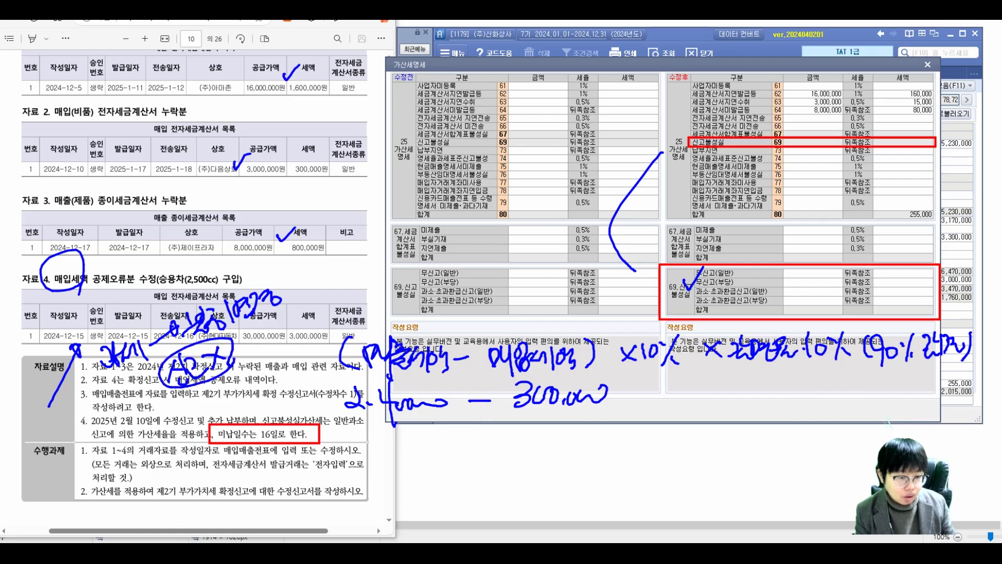
# Handwrite + 300,000 with an arrow from 차량 매입세액 공제 취소 under the formula, and circle that reason in quotation marks.
pyautogui.moveTo(340, 445); pyautogui.dragTo(359, 442)
pyautogui.moveTo(351, 428); pyautogui.dragTo(352, 459)
pyautogui.moveTo(385, 426)
pyautogui.mouseDown()
pyautogui.moveTo(390, 450)
pyautogui.moveTo(459, 428)
pyautogui.moveTo(554, 451)
pyautogui.moveTo(566, 429)
pyautogui.moveTo(574, 449)
pyautogui.moveTo(645, 437)
pyautogui.moveTo(659, 444)
pyautogui.moveTo(662, 462)
pyautogui.mouseUp()
pyautogui.moveTo(684, 418)
pyautogui.mouseDown()
pyautogui.moveTo(700, 445)
pyautogui.moveTo(759, 450)
pyautogui.mouseUp()
pyautogui.moveTo(765, 423); pyautogui.dragTo(783, 440)
pyautogui.moveTo(776, 444); pyautogui.dragTo(797, 432)
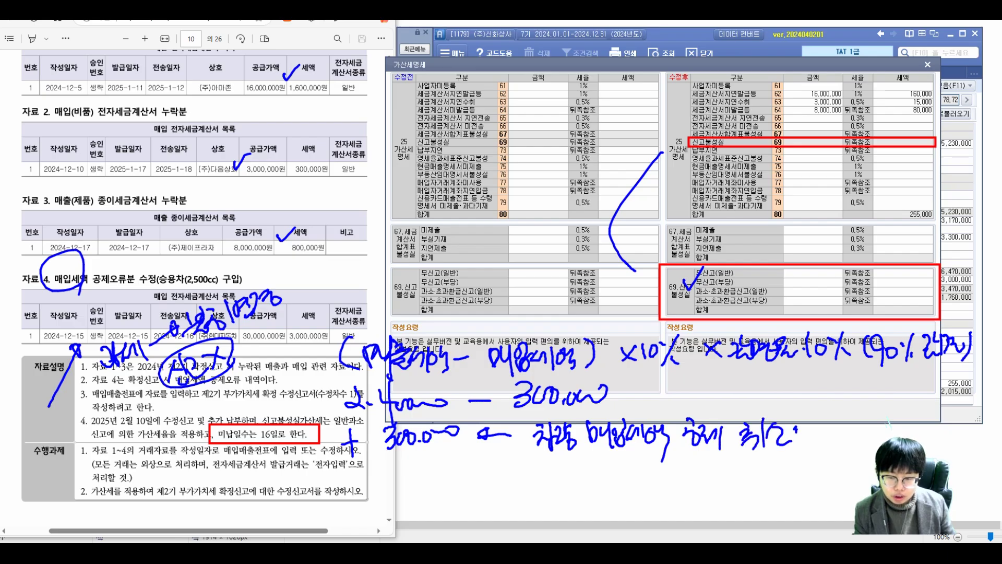
pyautogui.moveTo(526, 422)
pyautogui.mouseDown()
pyautogui.moveTo(521, 434)
pyautogui.moveTo(559, 460)
pyautogui.moveTo(811, 452)
pyautogui.mouseUp()
pyautogui.moveTo(809, 412)
pyautogui.mouseDown()
pyautogui.moveTo(811, 452)
pyautogui.moveTo(731, 405)
pyautogui.moveTo(555, 412)
pyautogui.moveTo(507, 436)
pyautogui.moveTo(541, 458)
pyautogui.mouseUp()
pyautogui.moveTo(805, 422); pyautogui.dragTo(802, 430)
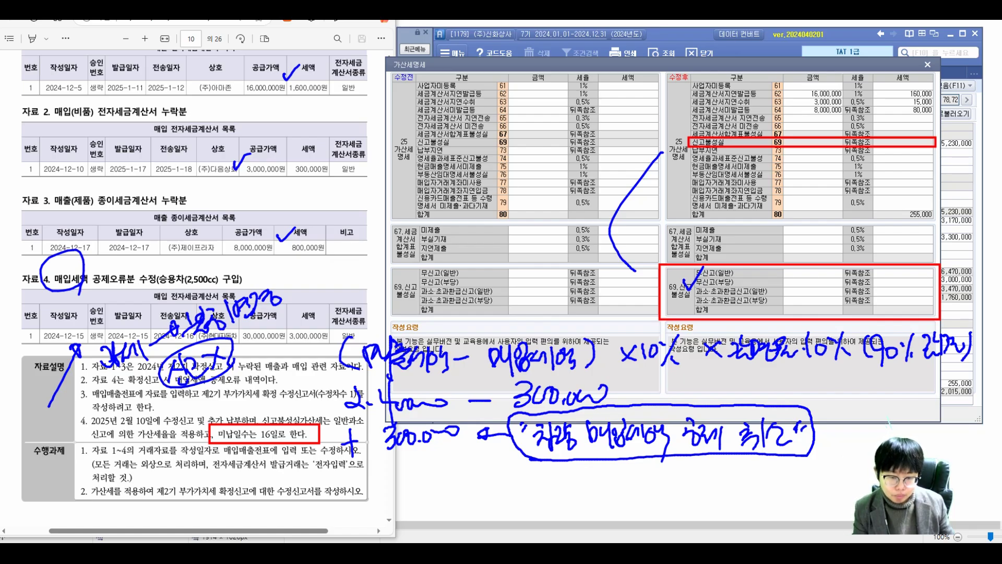
# Strike out the handwritten 300,000, write 3,000,000 and the circled total = 5,100,000, and clear all annotations.
pyautogui.moveTo(387, 429)
pyautogui.mouseDown()
pyautogui.moveTo(392, 448)
pyautogui.moveTo(397, 436)
pyautogui.moveTo(443, 433)
pyautogui.mouseUp()
pyautogui.moveTo(365, 459)
pyautogui.mouseDown()
pyautogui.moveTo(377, 477)
pyautogui.moveTo(454, 457)
pyautogui.mouseUp()
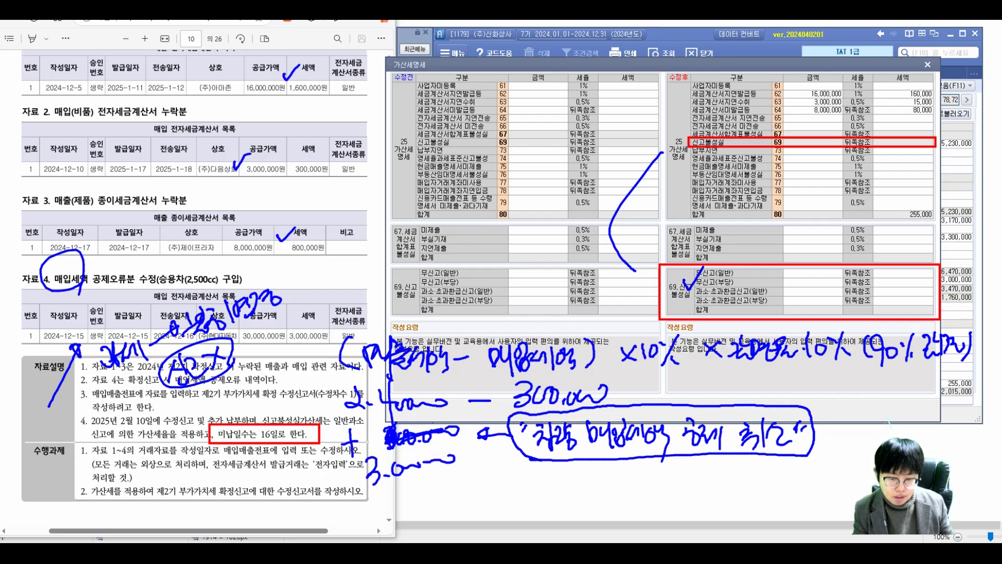
pyautogui.moveTo(822, 393); pyautogui.dragTo(838, 394)
pyautogui.moveTo(824, 405)
pyautogui.mouseDown()
pyautogui.moveTo(946, 398)
pyautogui.moveTo(958, 413)
pyautogui.mouseUp()
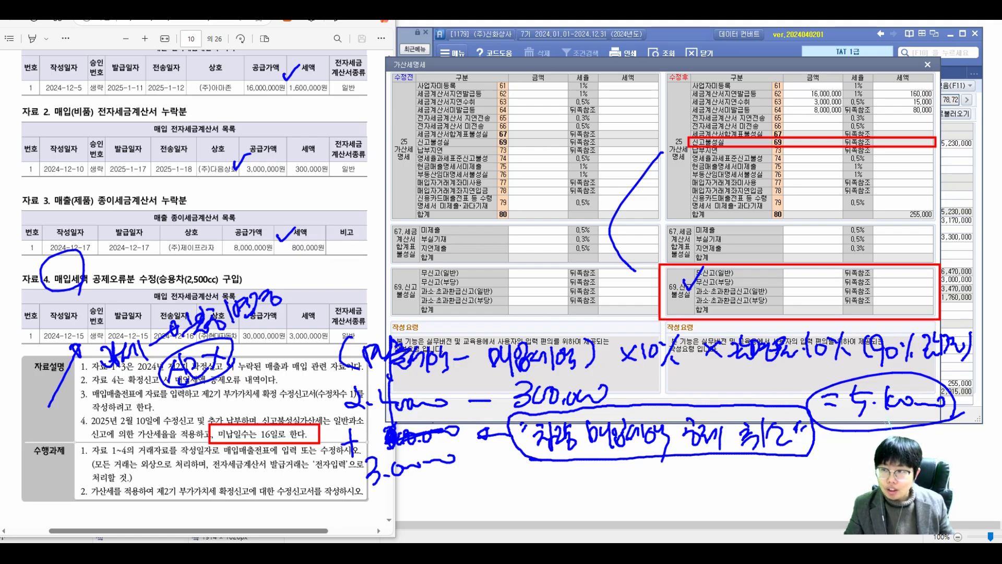
pyautogui.press('Escape')
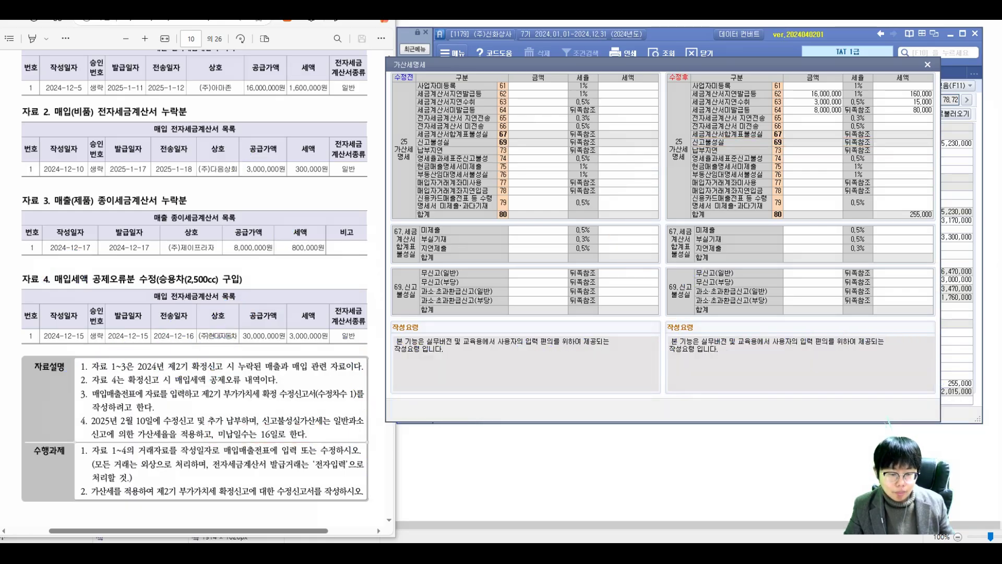
# Calculate 5,100,000 × 0.1 × 0.1 in the calculator.
pyautogui.press('XF86Calculator')
pyautogui.write('5')
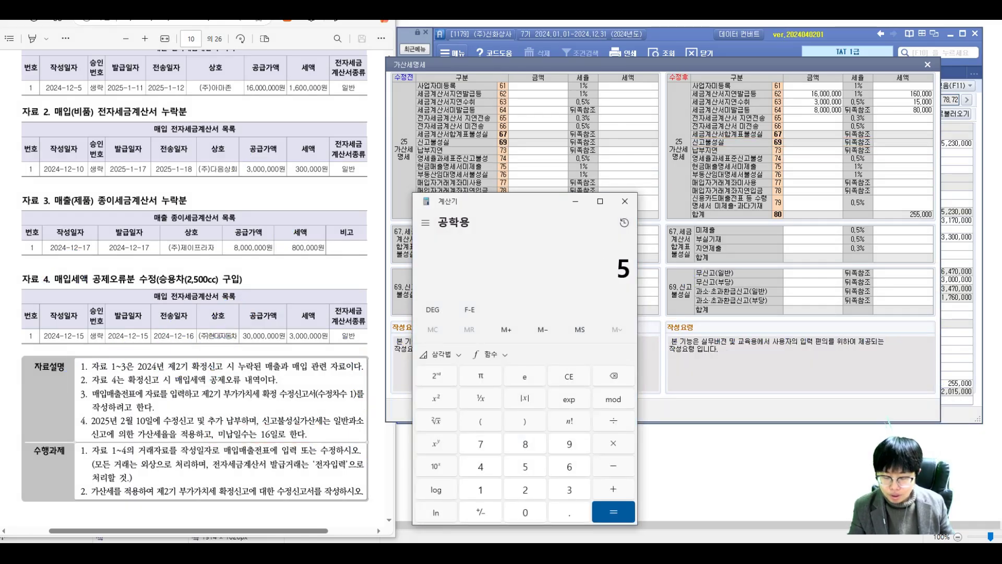
pyautogui.write('100000*0.1')
pyautogui.press('Return')
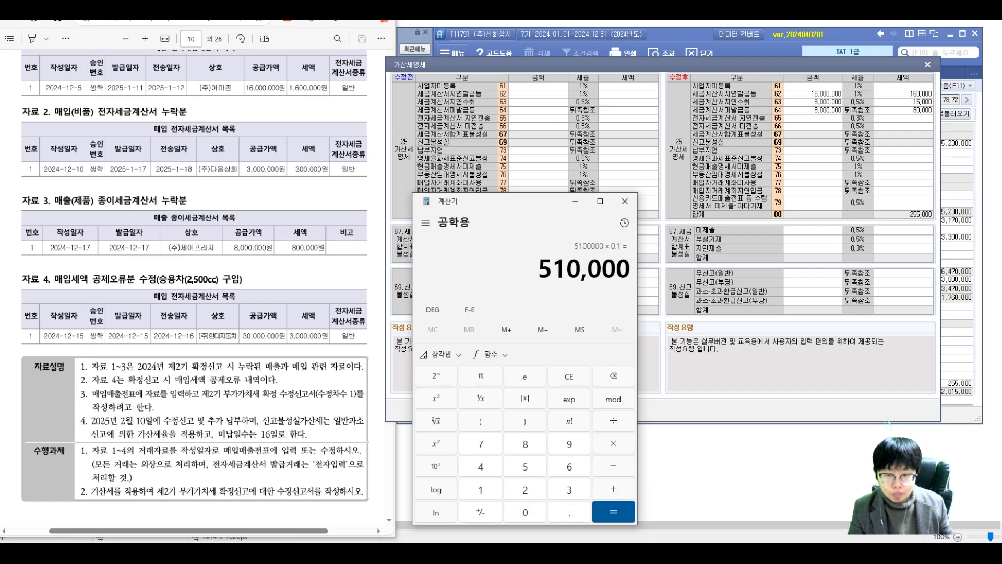
pyautogui.write('*')
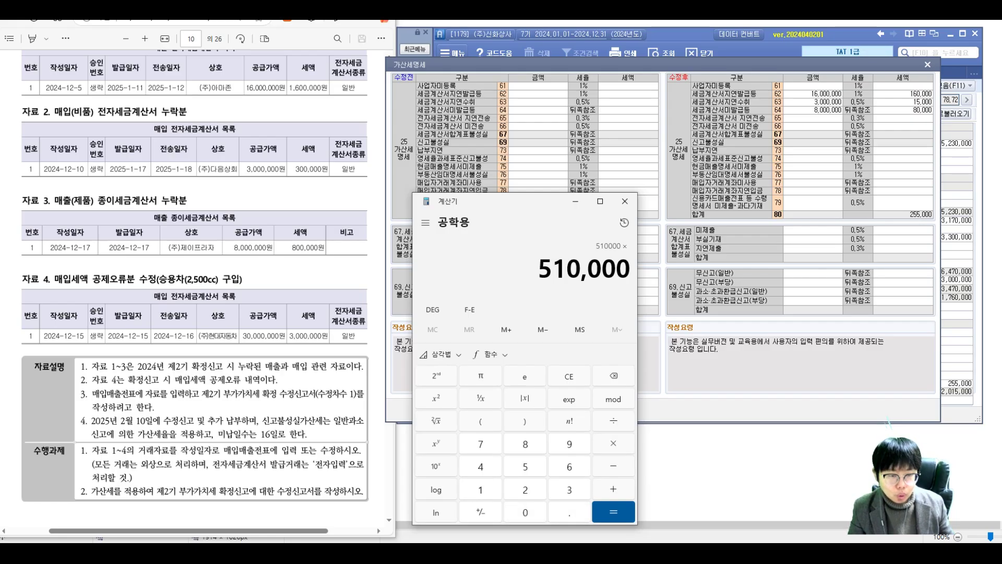
pyautogui.write('0.1')
pyautogui.press('Return')
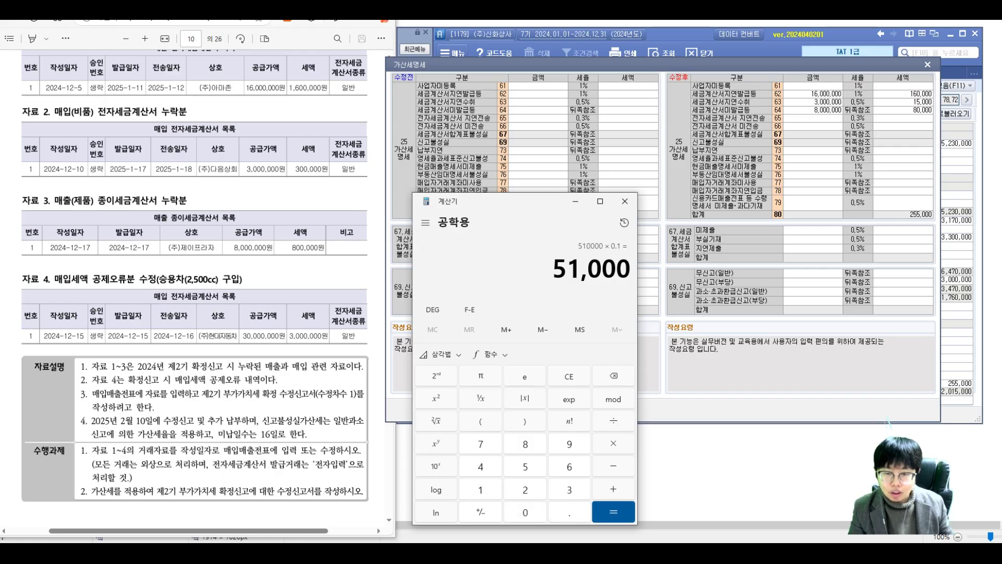
# In the corrected 신고불성실 section, set 과소·초과환급신고(일반) to amount 5,100,000 and penalty 51,000, and close the calculator.
pyautogui.hotkey('alt', 'Tab')
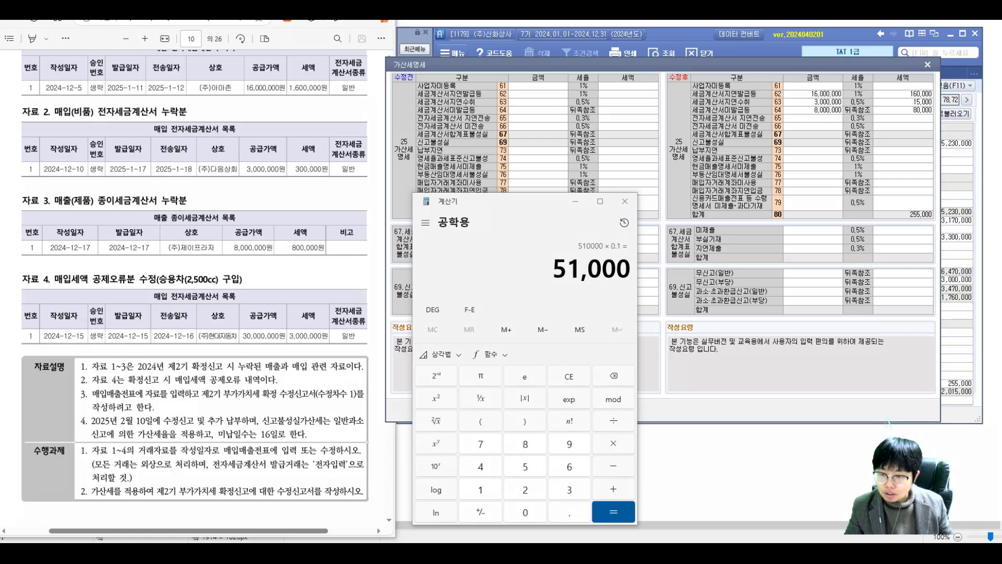
pyautogui.click(813, 291)
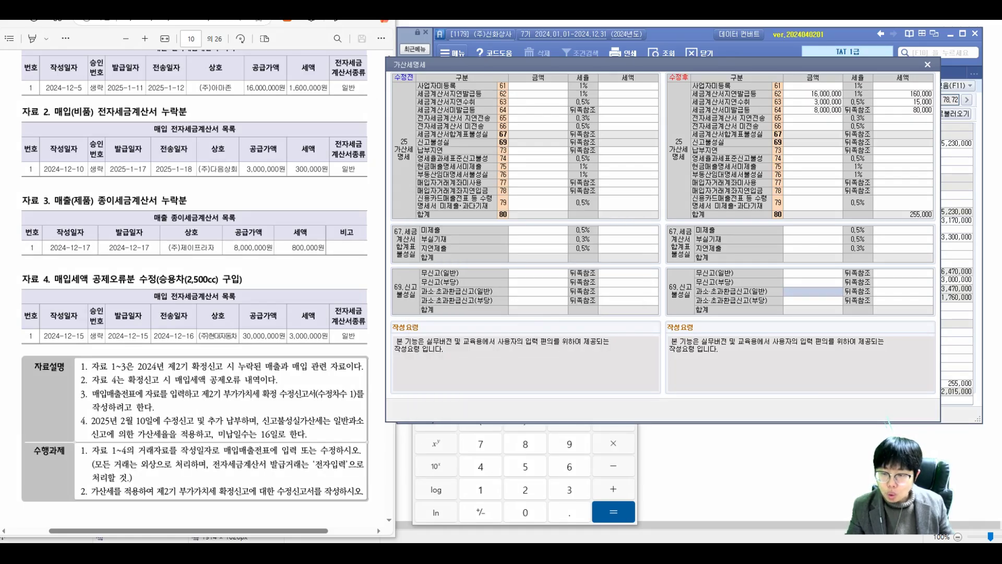
pyautogui.write('5100000')
pyautogui.press('Return')
pyautogui.press('Return')
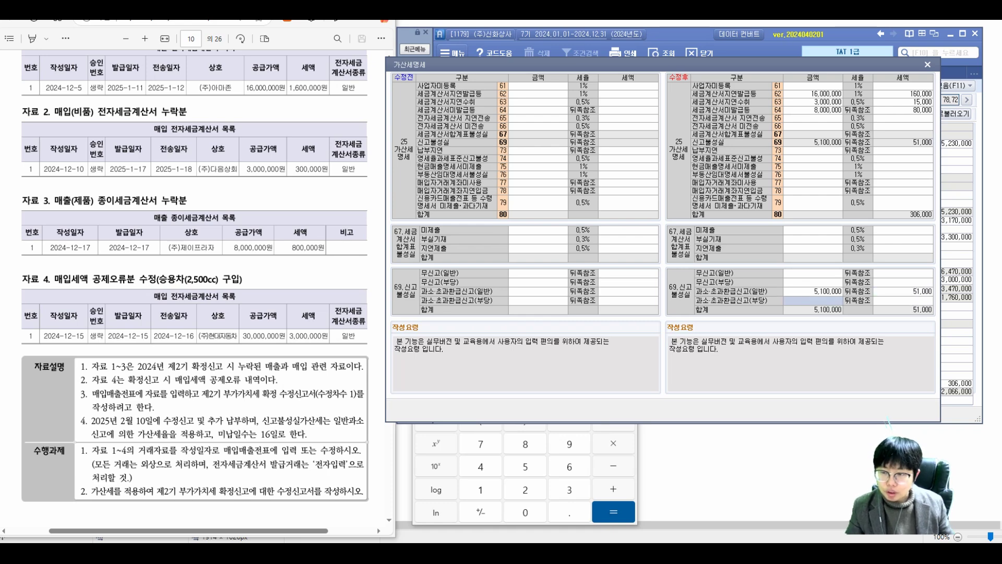
pyautogui.click(638, 453)
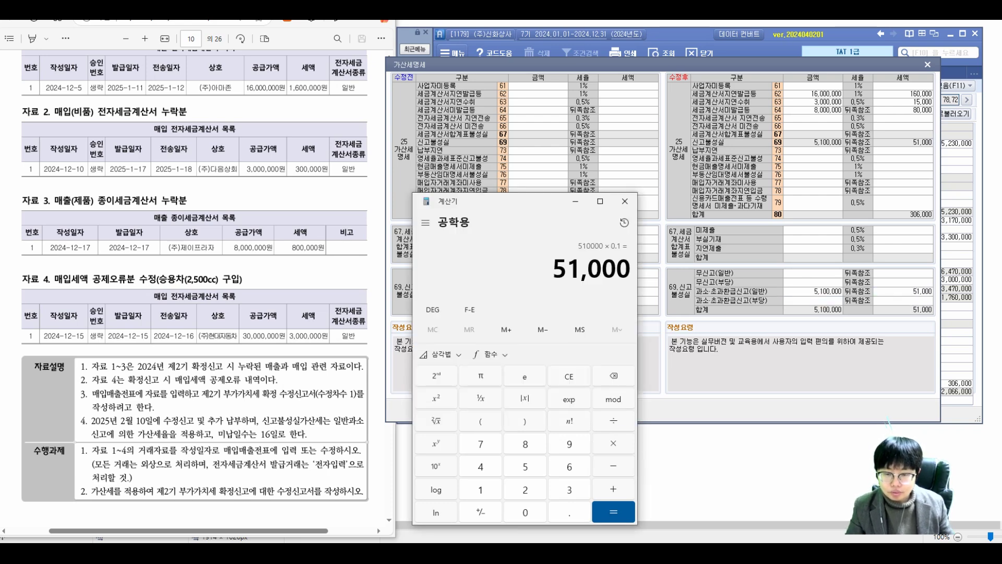
pyautogui.click(625, 201)
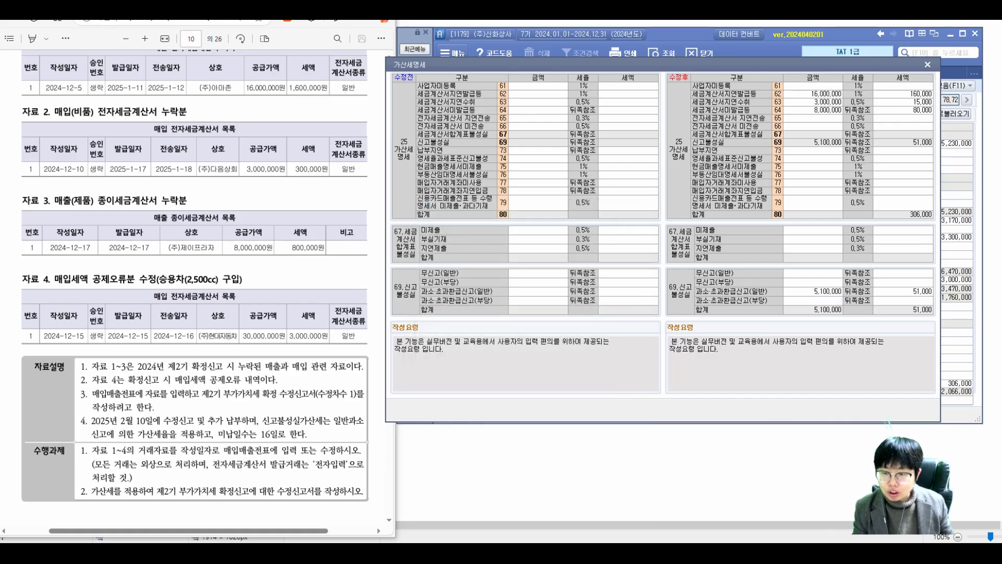
# Draw an arrow from the 납부지연 row and handwrite the formula (매출세액 − 매입세액) = 5,100,000.
pyautogui.moveTo(685, 141)
pyautogui.mouseDown()
pyautogui.moveTo(708, 131)
pyautogui.moveTo(579, 209)
pyautogui.mouseUp()
pyautogui.moveTo(586, 198)
pyautogui.mouseDown()
pyautogui.moveTo(591, 213)
pyautogui.moveTo(587, 202)
pyautogui.mouseUp()
pyautogui.moveTo(377, 229)
pyautogui.mouseDown()
pyautogui.moveTo(380, 246)
pyautogui.moveTo(393, 242)
pyautogui.mouseUp()
pyautogui.moveTo(397, 221)
pyautogui.mouseDown()
pyautogui.moveTo(399, 264)
pyautogui.moveTo(409, 237)
pyautogui.moveTo(418, 252)
pyautogui.moveTo(430, 233)
pyautogui.moveTo(454, 255)
pyautogui.moveTo(483, 238)
pyautogui.moveTo(517, 237)
pyautogui.moveTo(525, 250)
pyautogui.moveTo(561, 229)
pyautogui.moveTo(590, 256)
pyautogui.mouseUp()
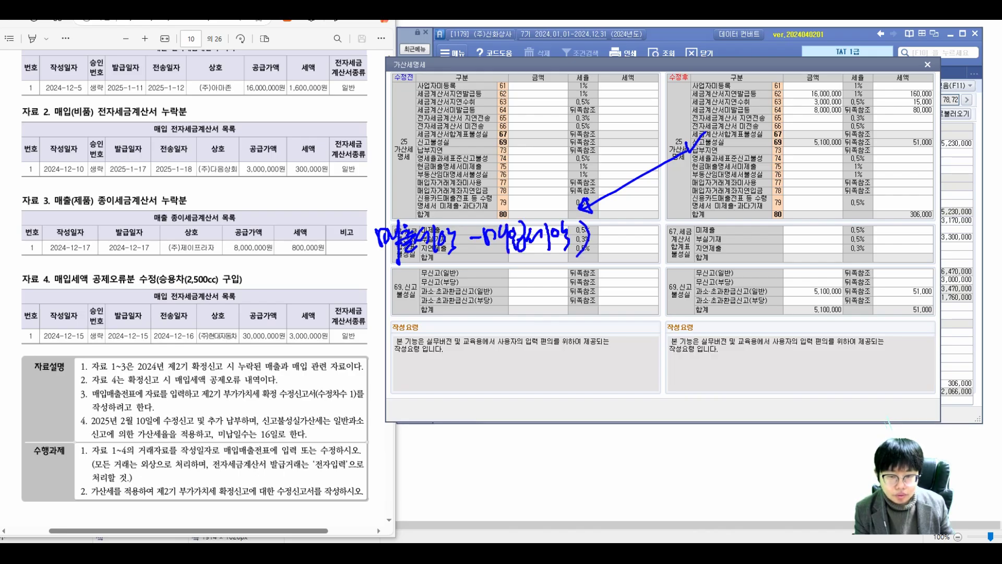
pyautogui.moveTo(380, 204)
pyautogui.mouseDown()
pyautogui.moveTo(366, 265)
pyautogui.moveTo(423, 282)
pyautogui.mouseUp()
pyautogui.moveTo(412, 290); pyautogui.dragTo(448, 302)
pyautogui.moveTo(437, 285); pyautogui.dragTo(475, 292)
pyautogui.moveTo(492, 272)
pyautogui.mouseDown()
pyautogui.moveTo(487, 288)
pyautogui.moveTo(507, 290)
pyautogui.mouseUp()
pyautogui.moveTo(508, 286); pyautogui.dragTo(531, 290)
pyautogui.moveTo(535, 278); pyautogui.dragTo(564, 282)
# Extend the handwritten formula with × 2.2/10,000 × 미납일수 and note a circled 16일 below it.
pyautogui.moveTo(403, 314)
pyautogui.mouseDown()
pyautogui.moveTo(418, 341)
pyautogui.moveTo(402, 339)
pyautogui.mouseUp()
pyautogui.moveTo(430, 319)
pyautogui.mouseDown()
pyautogui.moveTo(443, 335)
pyautogui.moveTo(473, 333)
pyautogui.moveTo(467, 356)
pyautogui.mouseUp()
pyautogui.click(447, 332)
pyautogui.moveTo(487, 324)
pyautogui.mouseDown()
pyautogui.moveTo(486, 337)
pyautogui.moveTo(513, 343)
pyautogui.mouseUp()
pyautogui.moveTo(524, 323)
pyautogui.mouseDown()
pyautogui.moveTo(527, 342)
pyautogui.moveTo(541, 334)
pyautogui.mouseUp()
pyautogui.moveTo(539, 324); pyautogui.dragTo(559, 339)
pyautogui.moveTo(587, 307); pyautogui.dragTo(603, 327)
pyautogui.moveTo(603, 312)
pyautogui.mouseDown()
pyautogui.moveTo(579, 328)
pyautogui.moveTo(608, 327)
pyautogui.mouseUp()
pyautogui.moveTo(609, 308); pyautogui.dragTo(621, 337)
pyautogui.moveTo(626, 303)
pyautogui.mouseDown()
pyautogui.moveTo(638, 301)
pyautogui.moveTo(632, 323)
pyautogui.mouseUp()
pyautogui.moveTo(649, 321); pyautogui.dragTo(656, 332)
pyautogui.moveTo(661, 303)
pyautogui.mouseDown()
pyautogui.moveTo(656, 314)
pyautogui.moveTo(668, 315)
pyautogui.mouseUp()
pyautogui.moveTo(662, 317); pyautogui.dragTo(659, 362)
pyautogui.moveTo(666, 347); pyautogui.dragTo(675, 345)
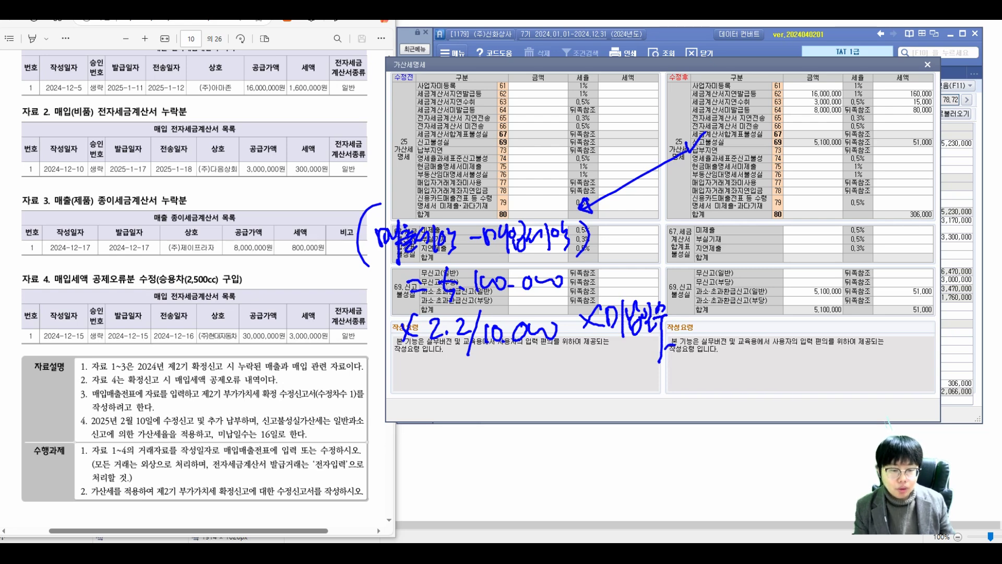
pyautogui.moveTo(614, 359); pyautogui.dragTo(614, 378)
pyautogui.moveTo(634, 346)
pyautogui.mouseDown()
pyautogui.moveTo(627, 381)
pyautogui.moveTo(647, 360)
pyautogui.moveTo(656, 377)
pyautogui.moveTo(616, 337)
pyautogui.mouseUp()
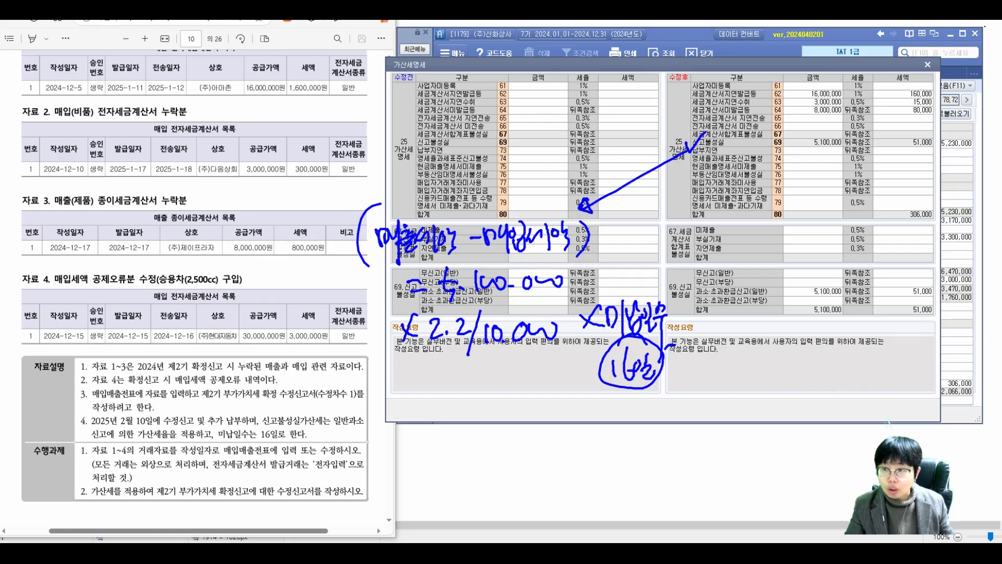
# Calculate 5,100,000 × 2.2 ÷ 10,000 × 16 in the calculator, placed over the exam document.
pyautogui.press('XF86Calculator')
pyautogui.moveTo(462, 204); pyautogui.dragTo(102, 202)
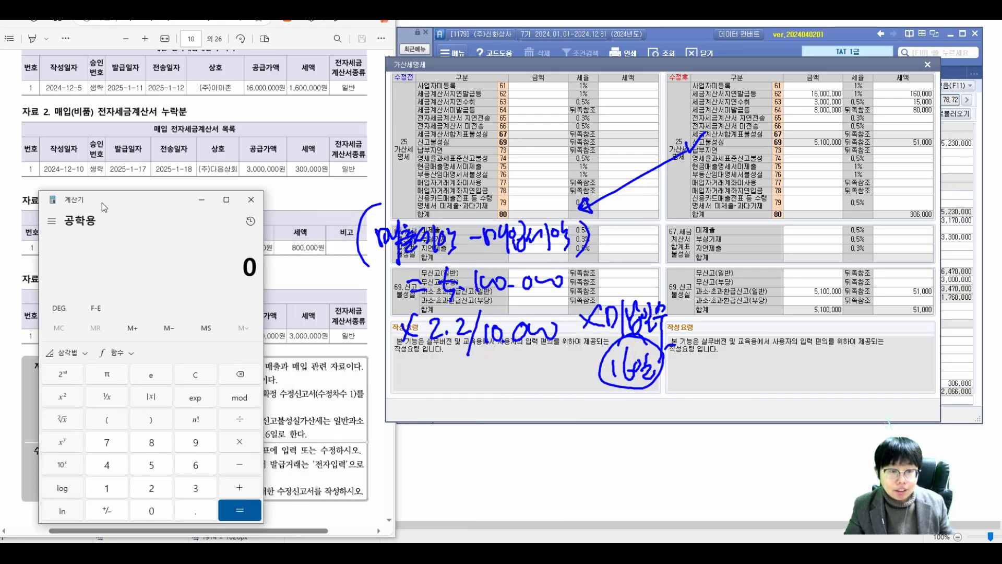
pyautogui.write('5100000*2.2')
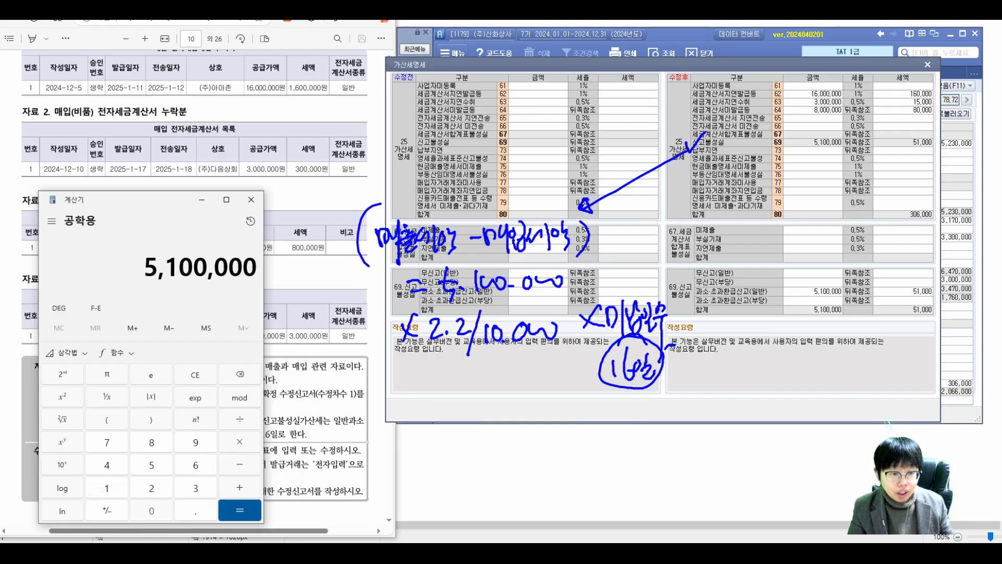
pyautogui.write('/10000=*1')
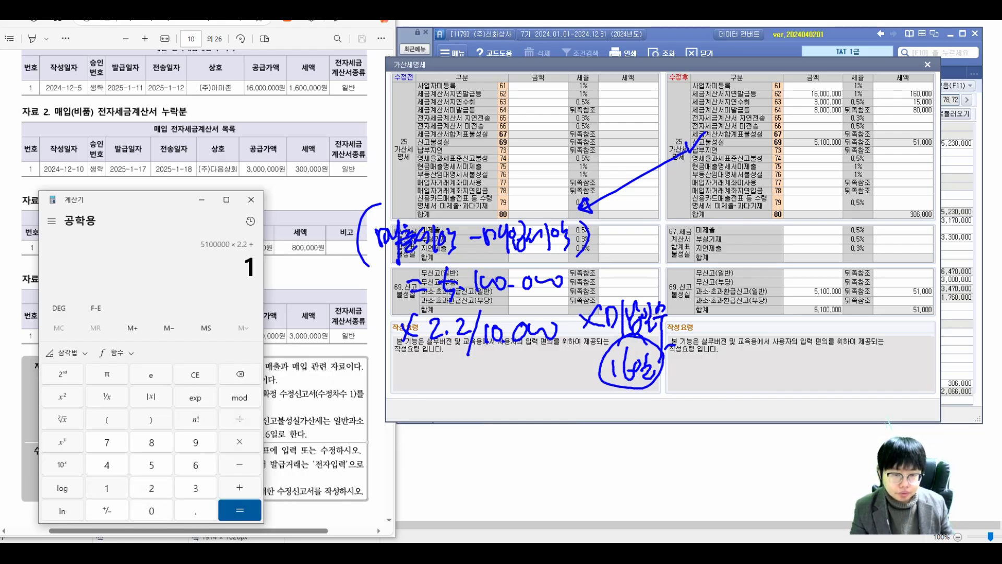
pyautogui.write('6')
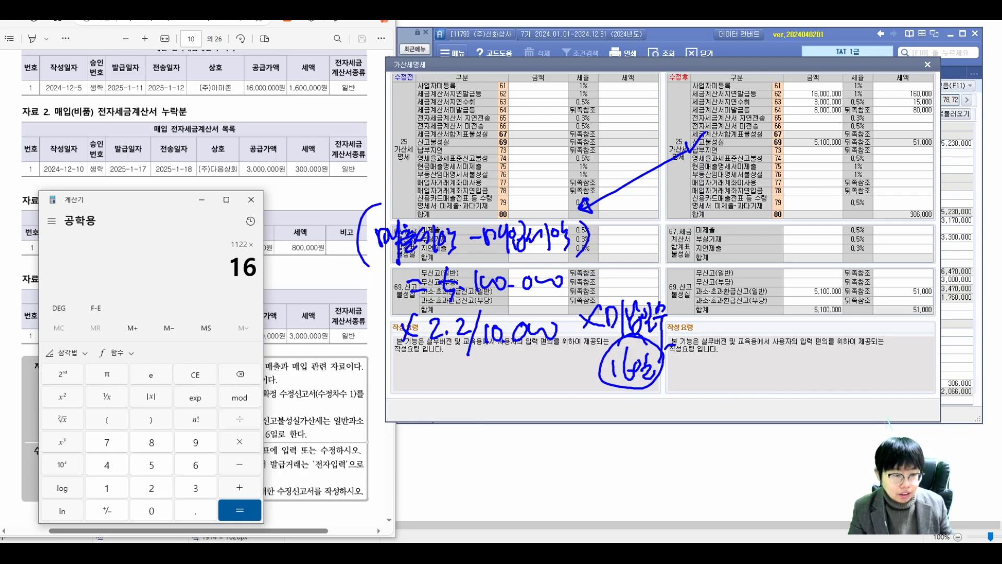
pyautogui.write('= 17,952')
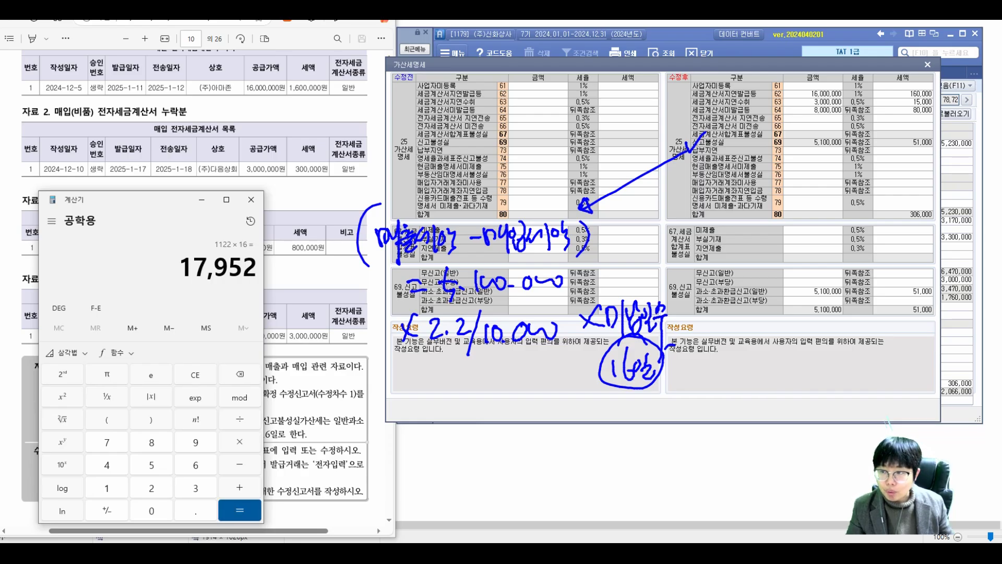
# Handwrite the result = 17,952원 below the formula and circle it.
pyautogui.moveTo(409, 408); pyautogui.dragTo(424, 404)
pyautogui.moveTo(411, 417); pyautogui.dragTo(427, 416)
pyautogui.moveTo(441, 396); pyautogui.dragTo(440, 414)
pyautogui.moveTo(452, 395)
pyautogui.mouseDown()
pyautogui.moveTo(465, 419)
pyautogui.moveTo(528, 406)
pyautogui.mouseUp()
pyautogui.click(473, 414)
pyautogui.moveTo(532, 389); pyautogui.dragTo(533, 387)
pyautogui.moveTo(523, 401); pyautogui.dragTo(535, 397)
pyautogui.moveTo(540, 394)
pyautogui.mouseDown()
pyautogui.moveTo(546, 405)
pyautogui.moveTo(553, 398)
pyautogui.mouseUp()
pyautogui.moveTo(562, 407)
pyautogui.mouseDown()
pyautogui.moveTo(559, 371)
pyautogui.moveTo(564, 406)
pyautogui.mouseUp()
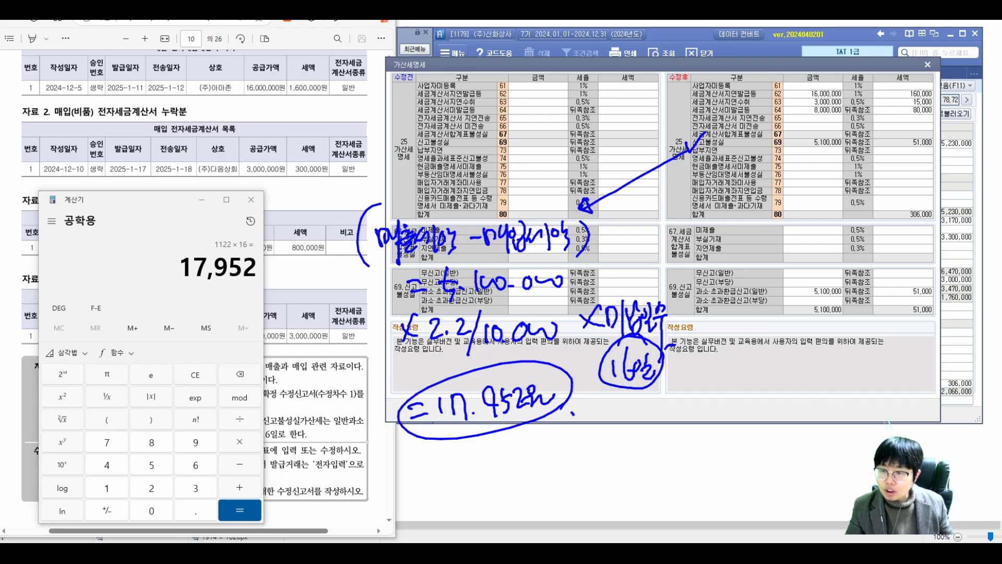
# Enter amount 5,100,000 and penalty 17,952 in the corrected 납부지연 row 73, dismissing the unpaid-days calculation.
pyautogui.click(812, 150)
pyautogui.write('5100000')
pyautogui.press('Return')
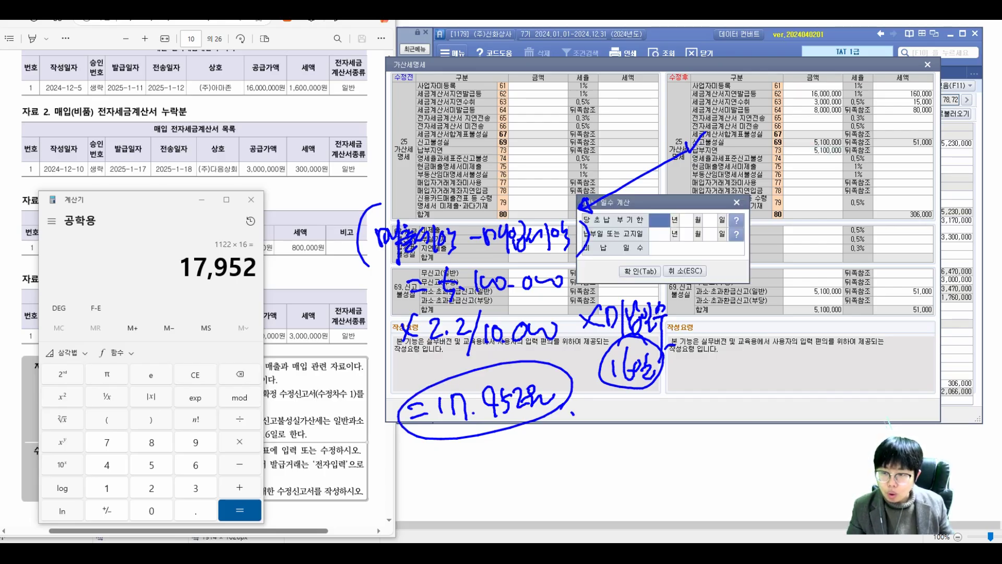
pyautogui.moveTo(655, 202); pyautogui.dragTo(828, 303)
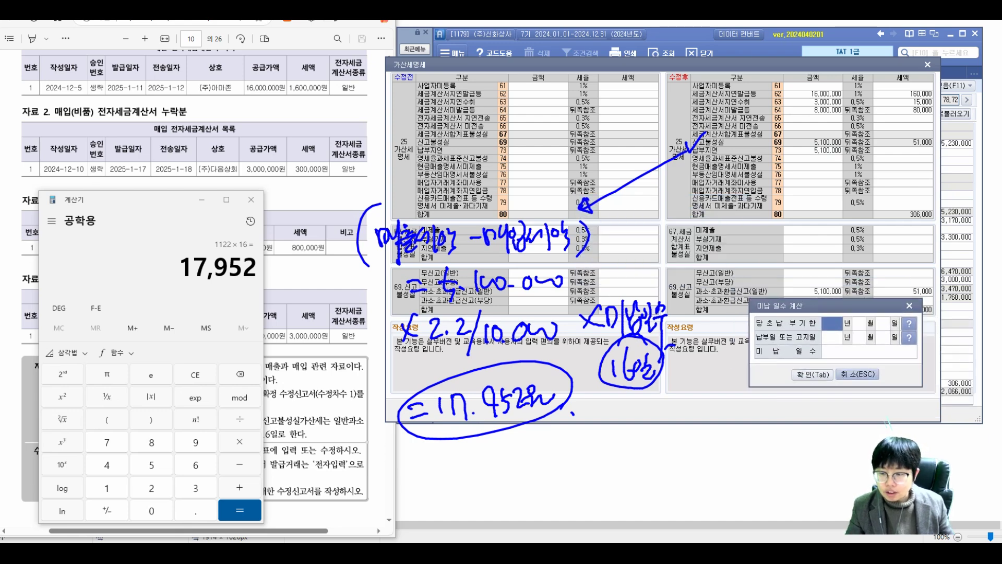
pyautogui.click(857, 372)
pyautogui.write('17952')
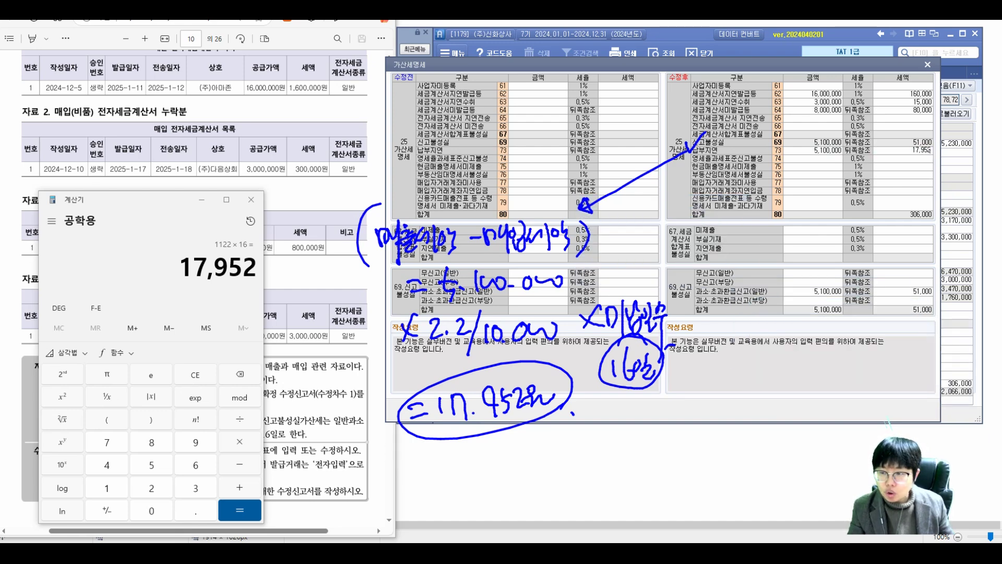
pyautogui.press('Return')
# Run the 미납 일수 계산 for the 납부지연 row with due date 2025-01-25 and payment date 2025-02-10, closing the calculator.
pyautogui.press('Up')
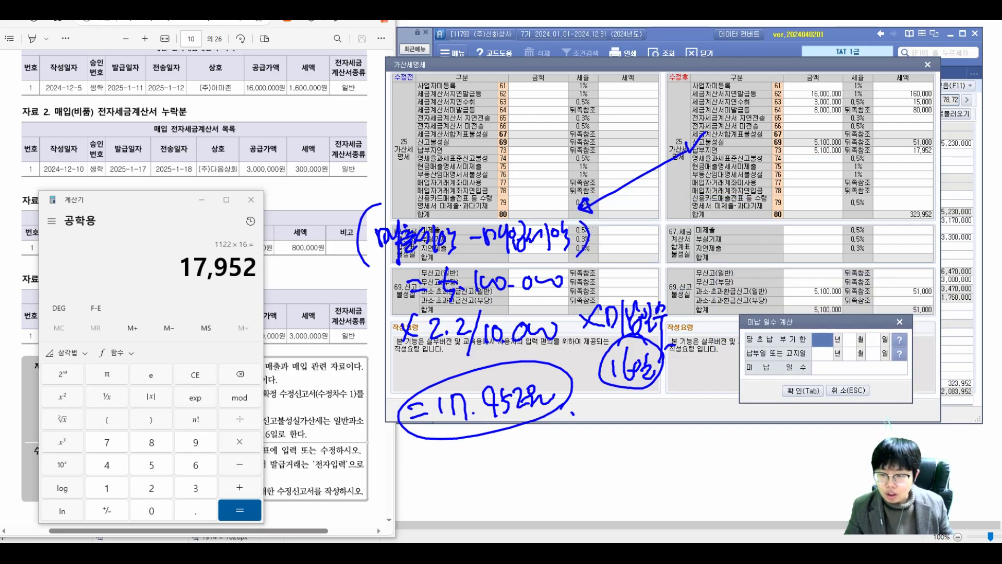
pyautogui.write('20250125')
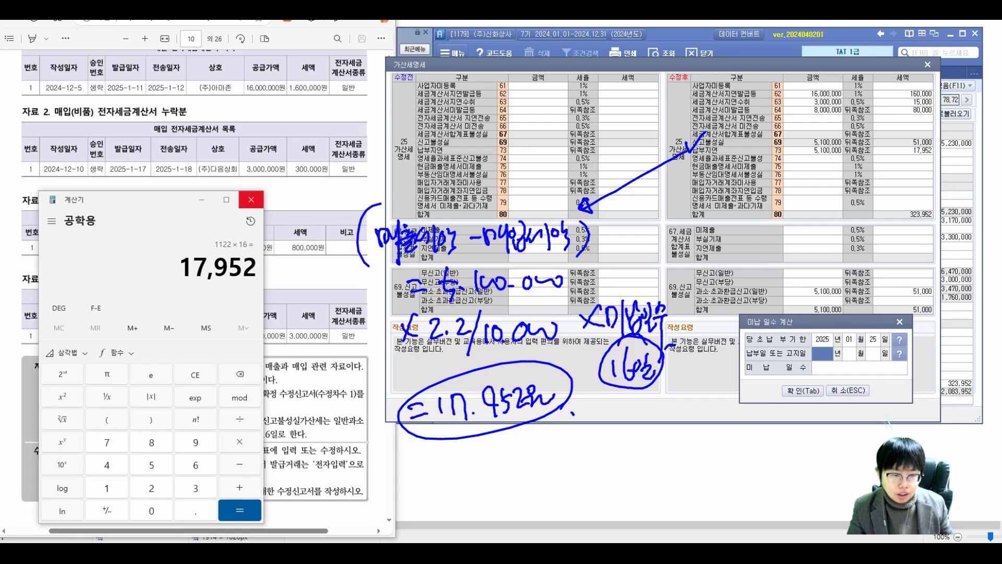
pyautogui.click(251, 199)
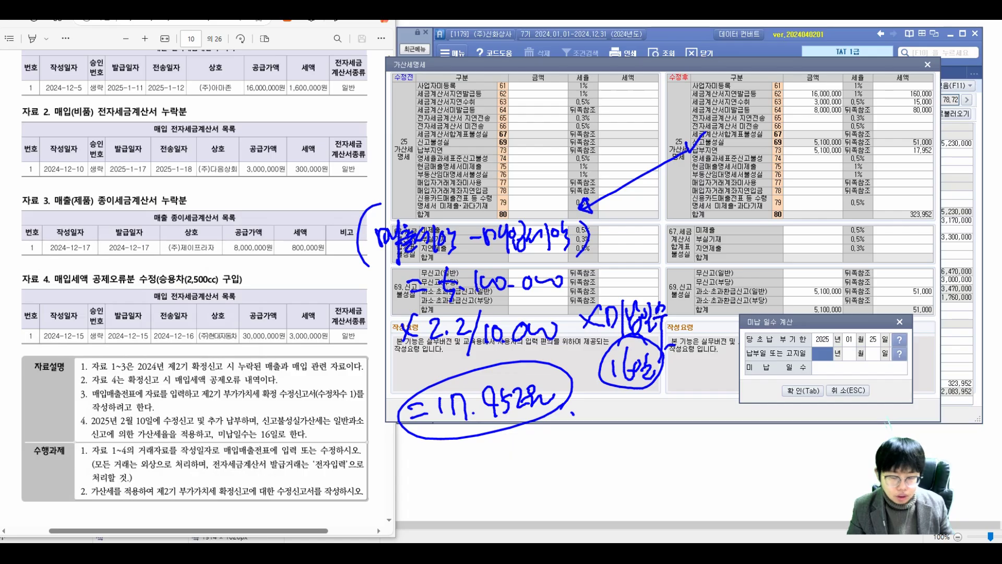
pyautogui.write('20250210')
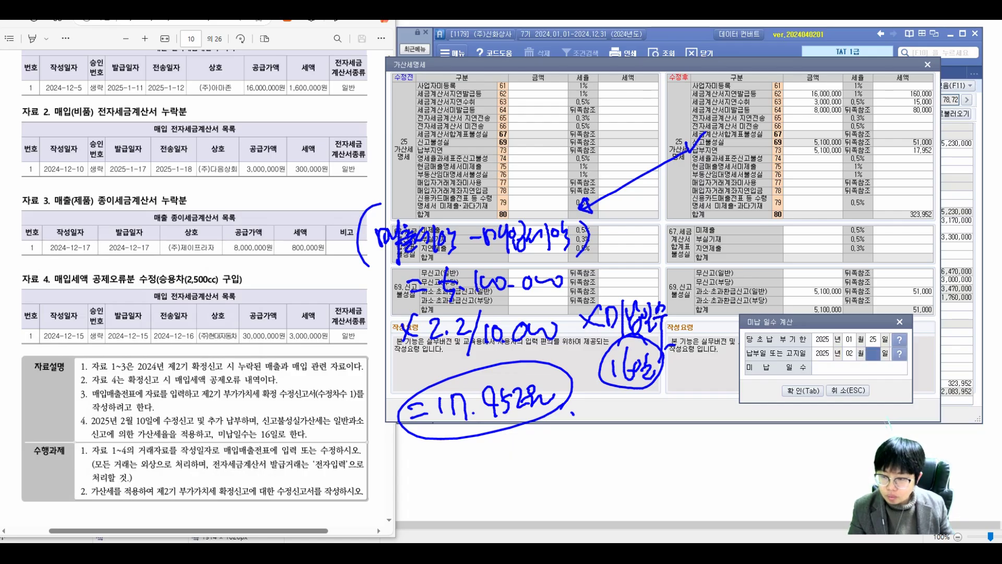
pyautogui.press('Tab')
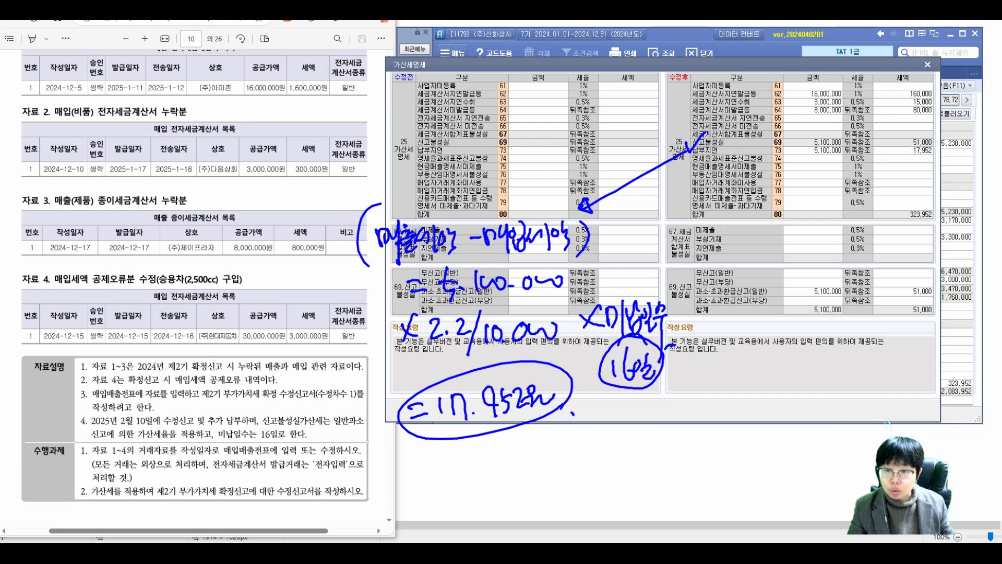
# Clear the handwritten formula and close the 가산세명세 to return to the VAT return.
pyautogui.press('Escape')
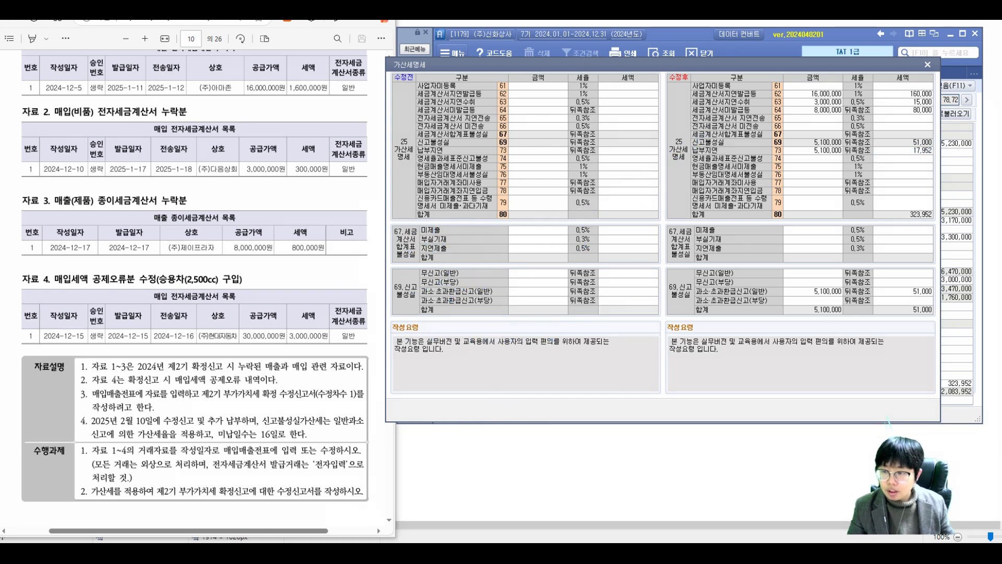
pyautogui.click(903, 167)
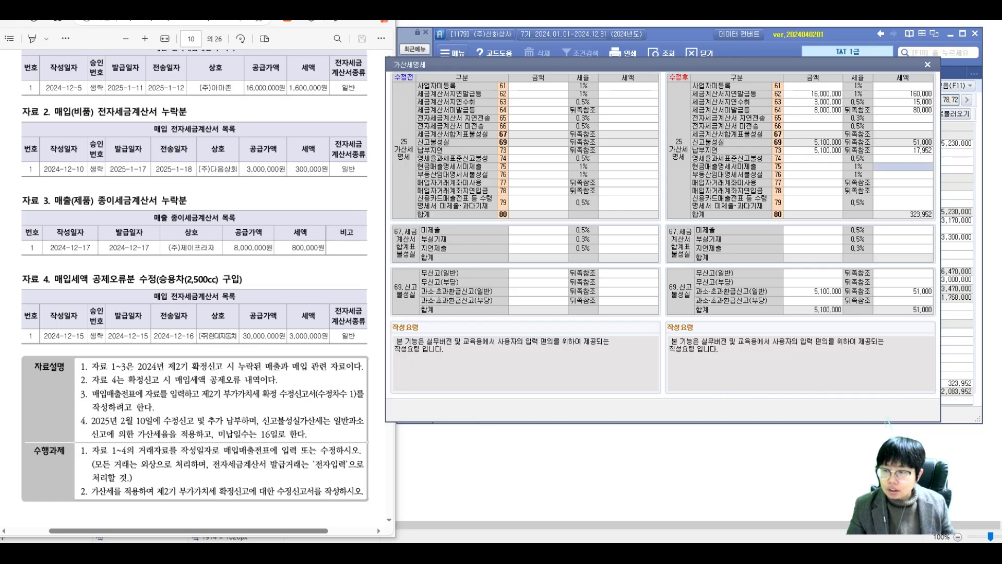
pyautogui.click(928, 65)
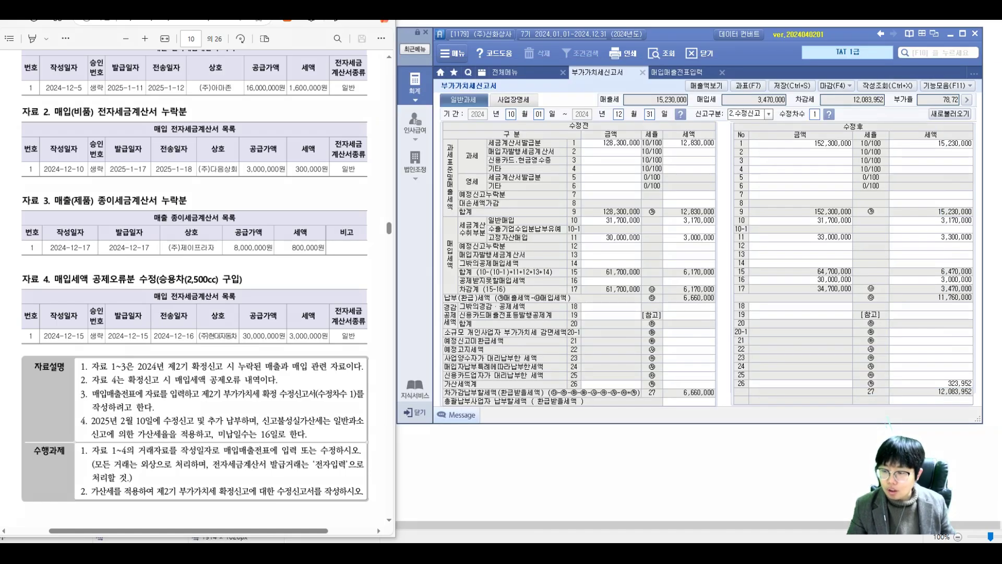
# Circle the corrected 가산세계 and 차가감납부할세액 amounts and handwrite a circled, underlined note with 323,952원 over the return.
pyautogui.moveTo(988, 391)
pyautogui.mouseDown()
pyautogui.moveTo(926, 391)
pyautogui.moveTo(956, 418)
pyautogui.mouseUp()
pyautogui.moveTo(563, 330); pyautogui.dragTo(586, 350)
pyautogui.moveTo(611, 304); pyautogui.dragTo(613, 351)
pyautogui.moveTo(631, 320)
pyautogui.mouseDown()
pyautogui.moveTo(631, 332)
pyautogui.moveTo(680, 353)
pyautogui.moveTo(718, 308)
pyautogui.moveTo(749, 329)
pyautogui.moveTo(751, 301)
pyautogui.moveTo(735, 319)
pyautogui.mouseUp()
pyautogui.moveTo(700, 256); pyautogui.dragTo(702, 290)
pyautogui.moveTo(726, 254)
pyautogui.mouseDown()
pyautogui.moveTo(737, 279)
pyautogui.moveTo(757, 279)
pyautogui.mouseUp()
pyautogui.moveTo(776, 258)
pyautogui.mouseDown()
pyautogui.moveTo(798, 258)
pyautogui.moveTo(786, 290)
pyautogui.mouseUp()
pyautogui.moveTo(811, 242)
pyautogui.mouseDown()
pyautogui.moveTo(806, 268)
pyautogui.moveTo(841, 255)
pyautogui.mouseUp()
pyautogui.moveTo(836, 246); pyautogui.dragTo(872, 240)
pyautogui.moveTo(887, 284)
pyautogui.mouseDown()
pyautogui.moveTo(600, 285)
pyautogui.moveTo(838, 314)
pyautogui.mouseUp()
pyautogui.moveTo(503, 337); pyautogui.dragTo(530, 334)
pyautogui.moveTo(515, 346); pyautogui.dragTo(535, 344)
pyautogui.moveTo(527, 380); pyautogui.dragTo(948, 282)
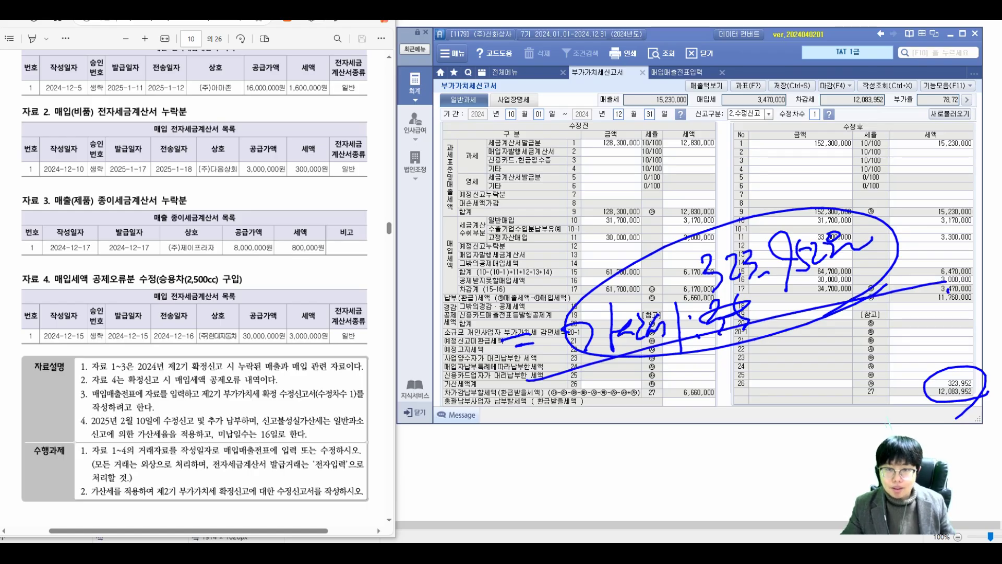